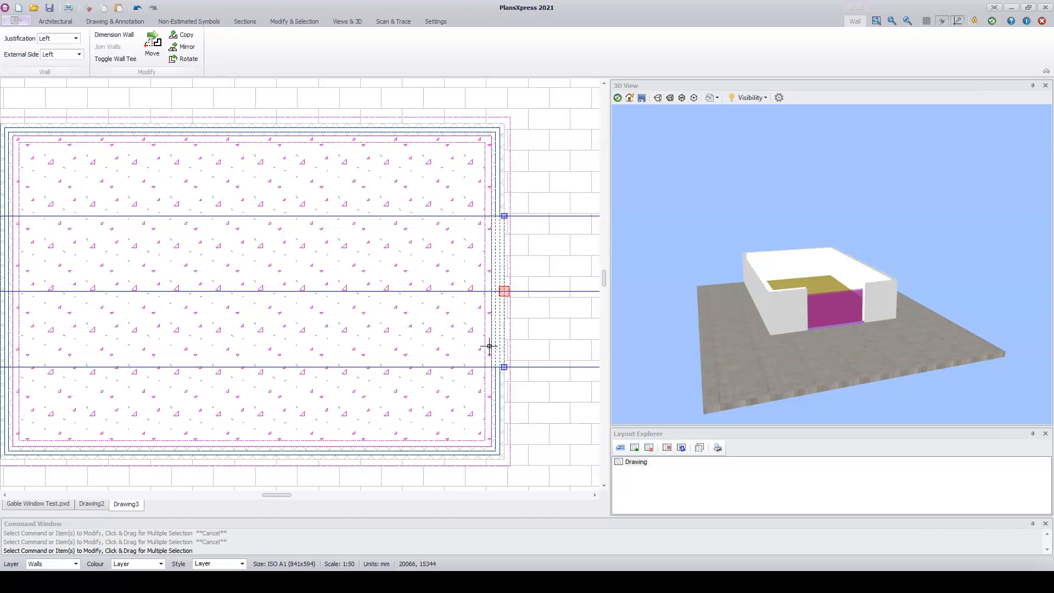
- Open the door specifier for Crystal Direct aluminium bi-fold doors
click(490, 346)
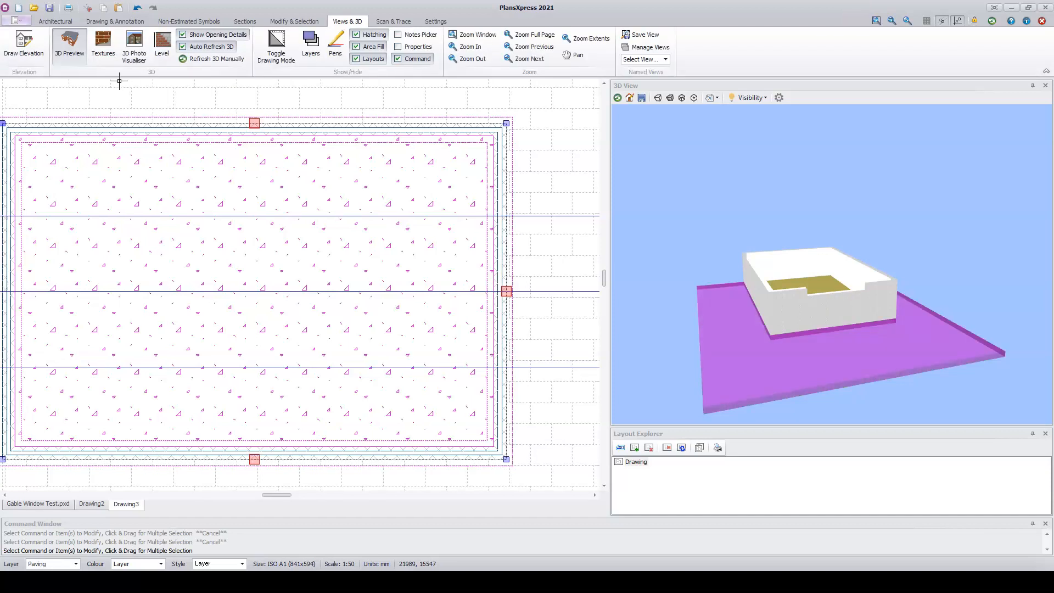
click(61, 23)
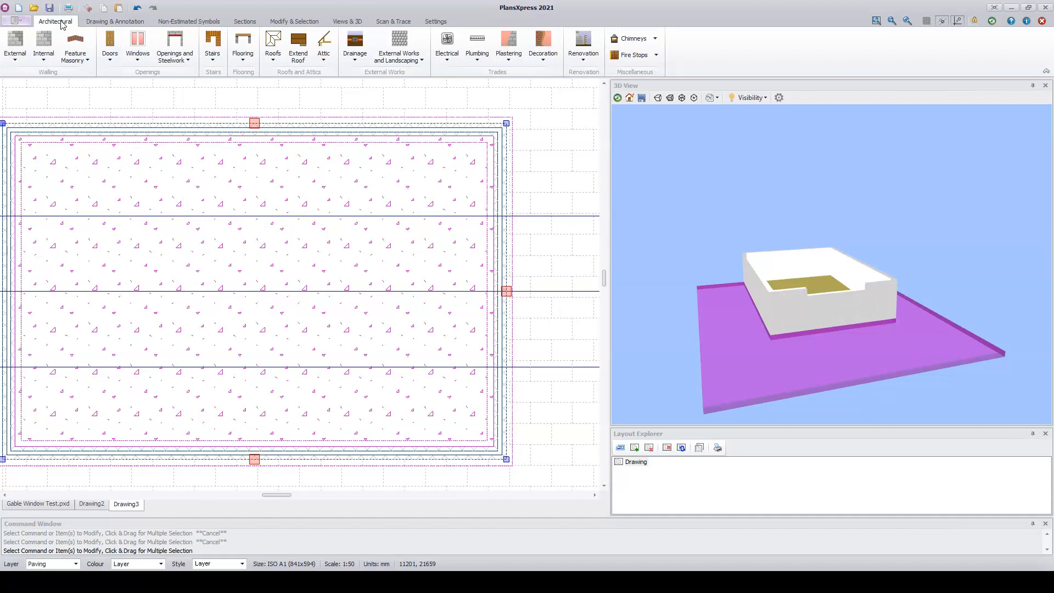
click(111, 62)
mouse_move(128, 143)
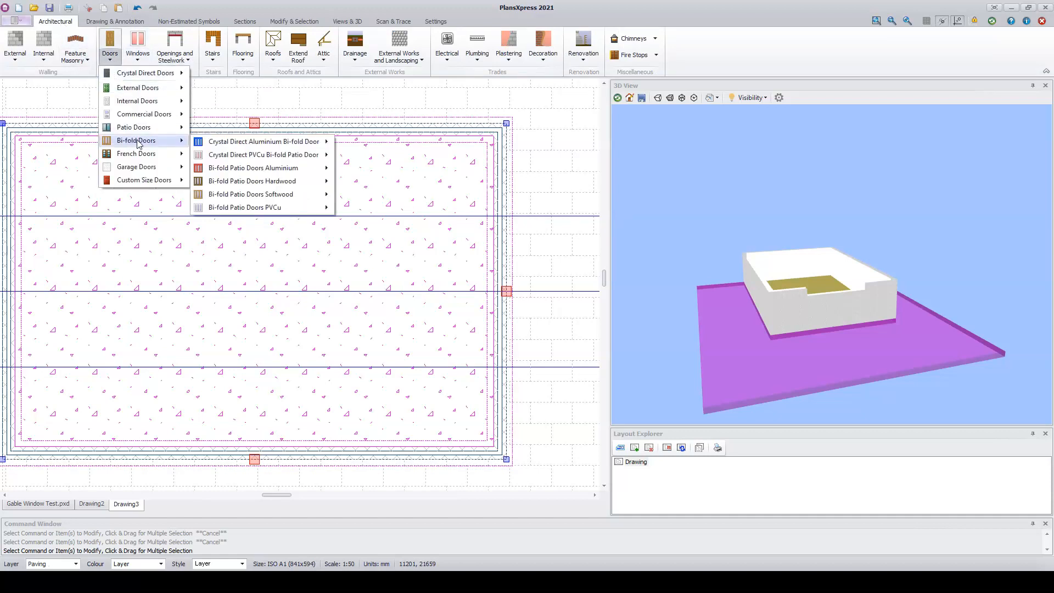
mouse_move(231, 144)
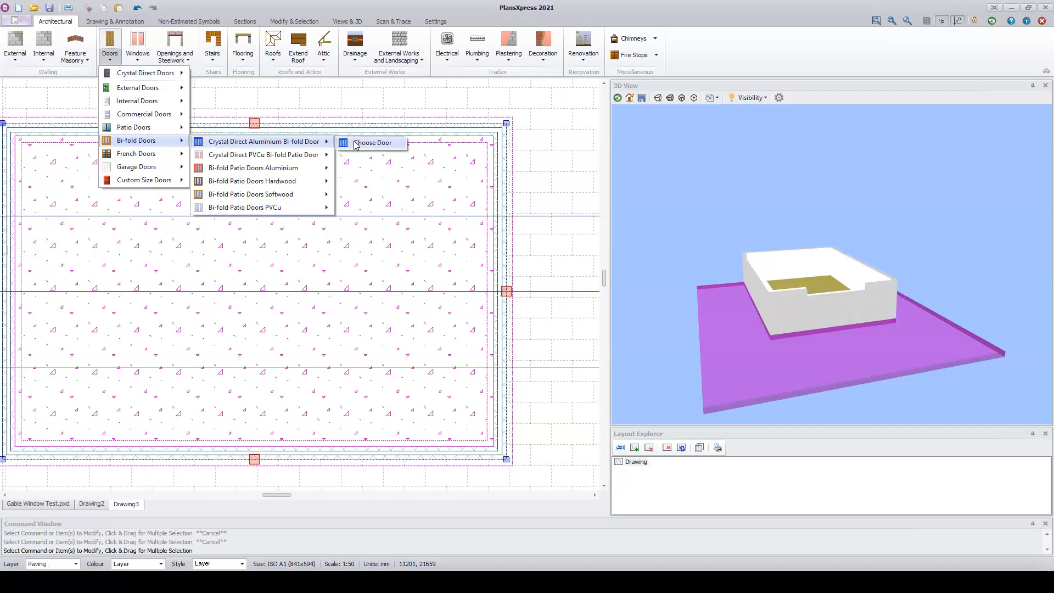
click(387, 147)
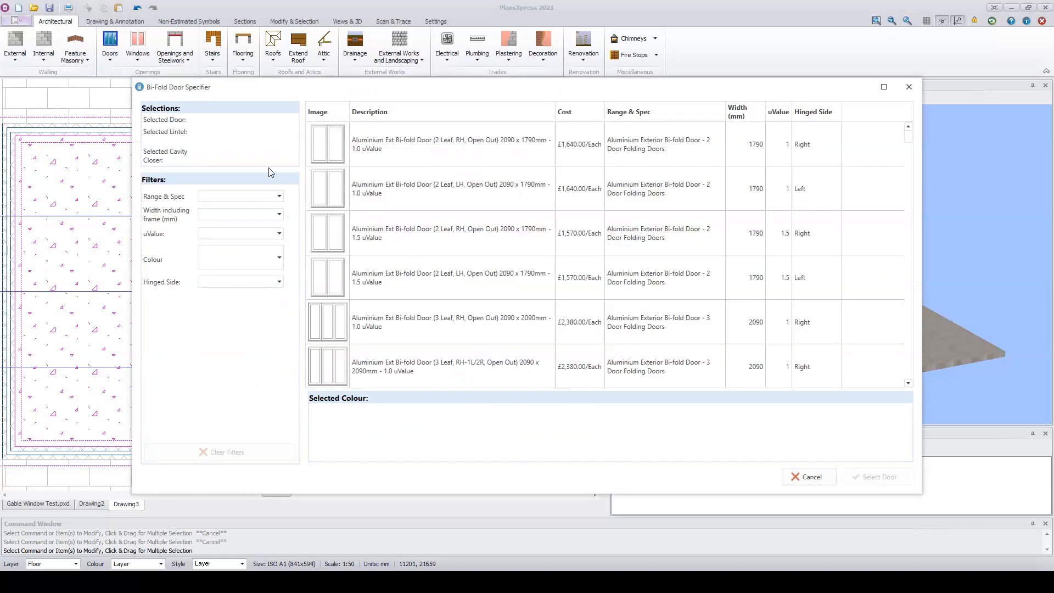
- Filter the bi-fold doors to 3590 mm width, uValue 1.5 and White, and choose the 4 Leaf, RH, Open Out door
click(280, 215)
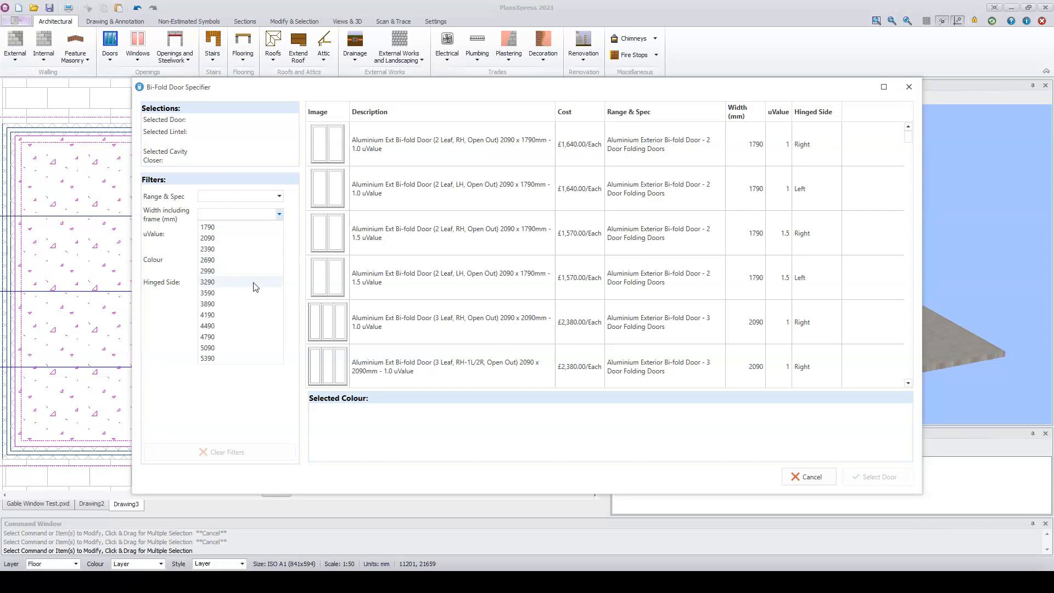
click(255, 293)
click(279, 199)
click(275, 210)
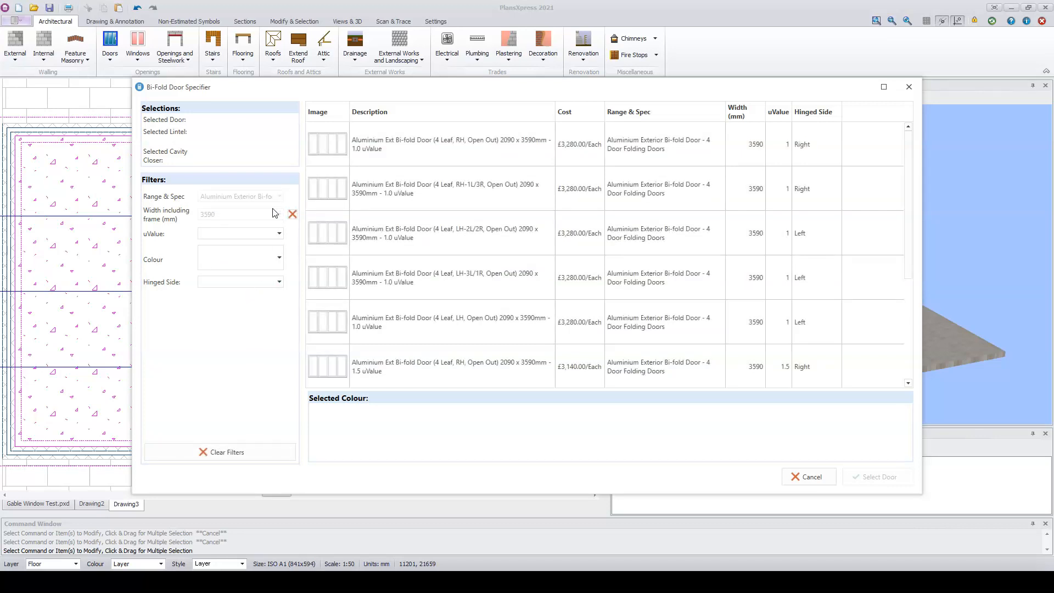
click(279, 237)
click(271, 257)
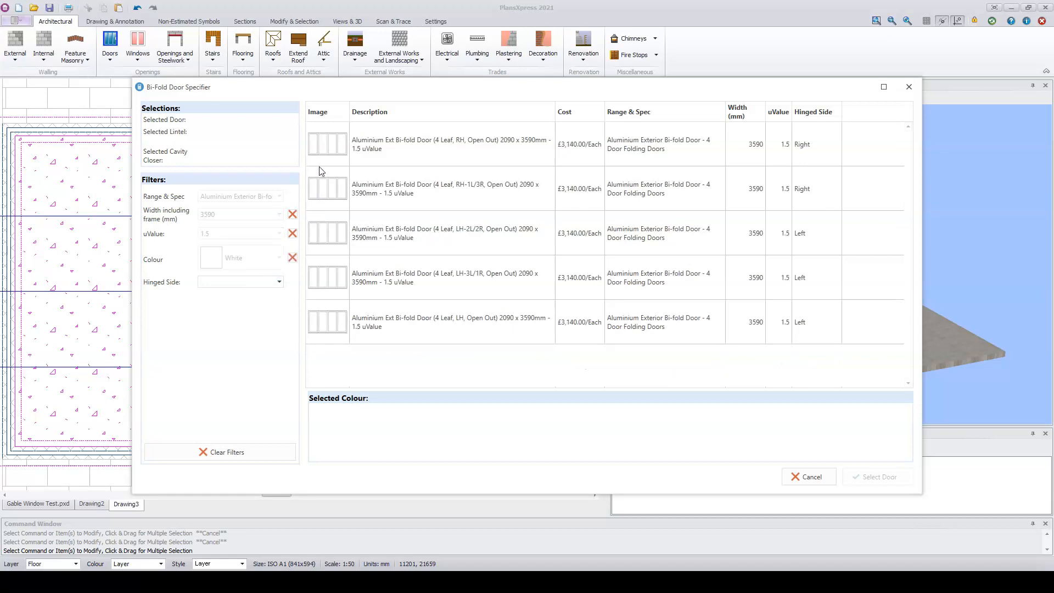
click(324, 151)
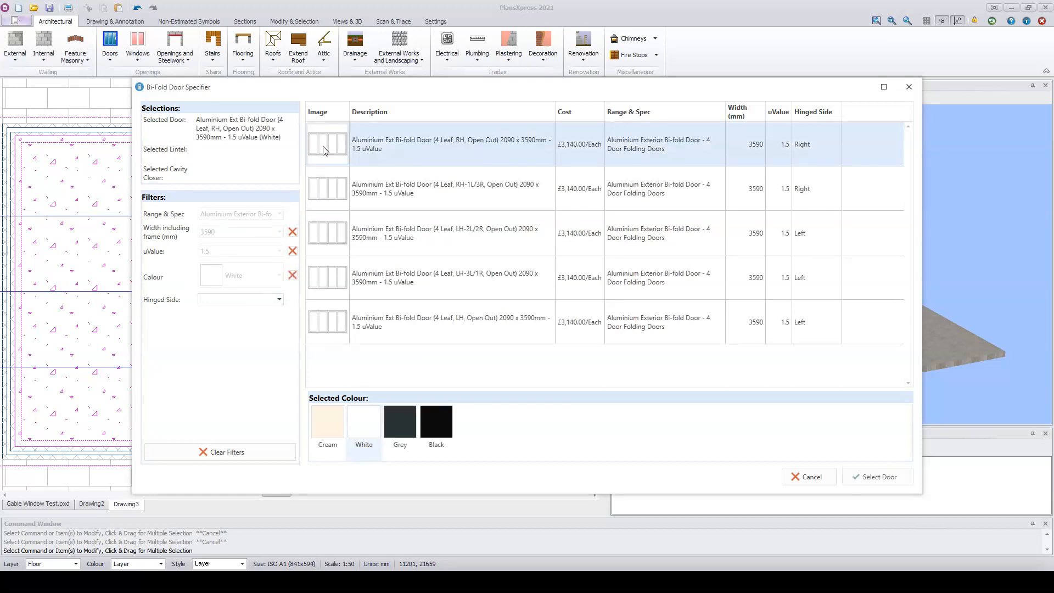
click(879, 477)
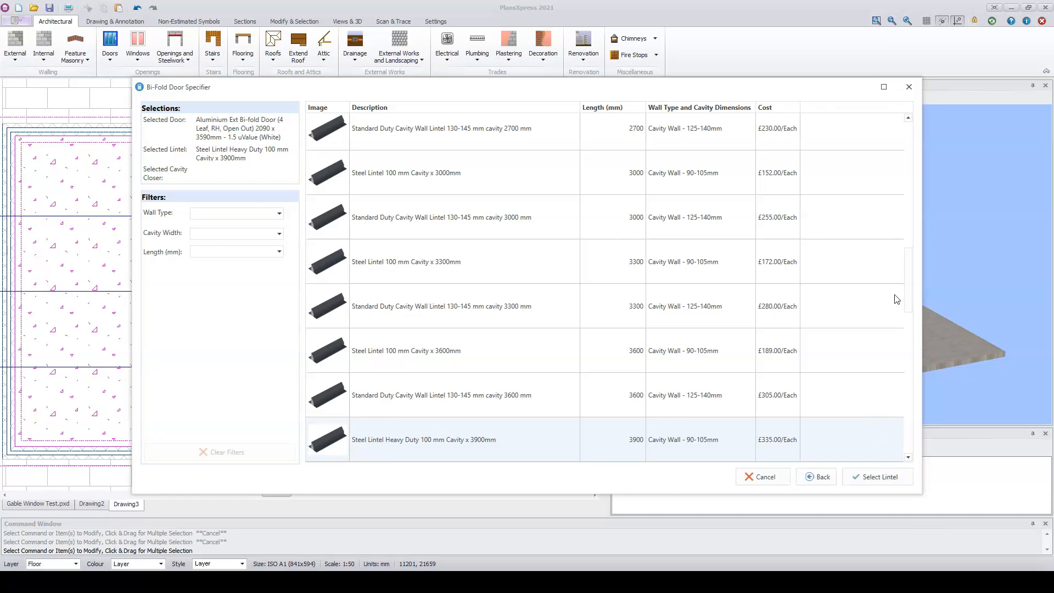
- Set the door's lintel to Not Required and its cavity closer to To be Defined
drag(907, 299, 661, 141)
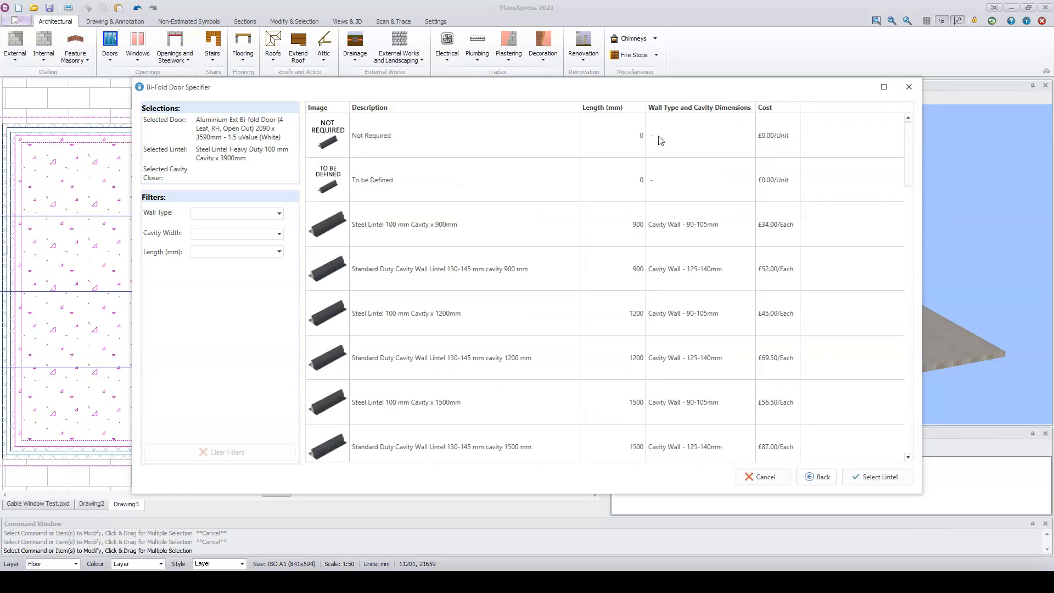
click(509, 143)
click(877, 477)
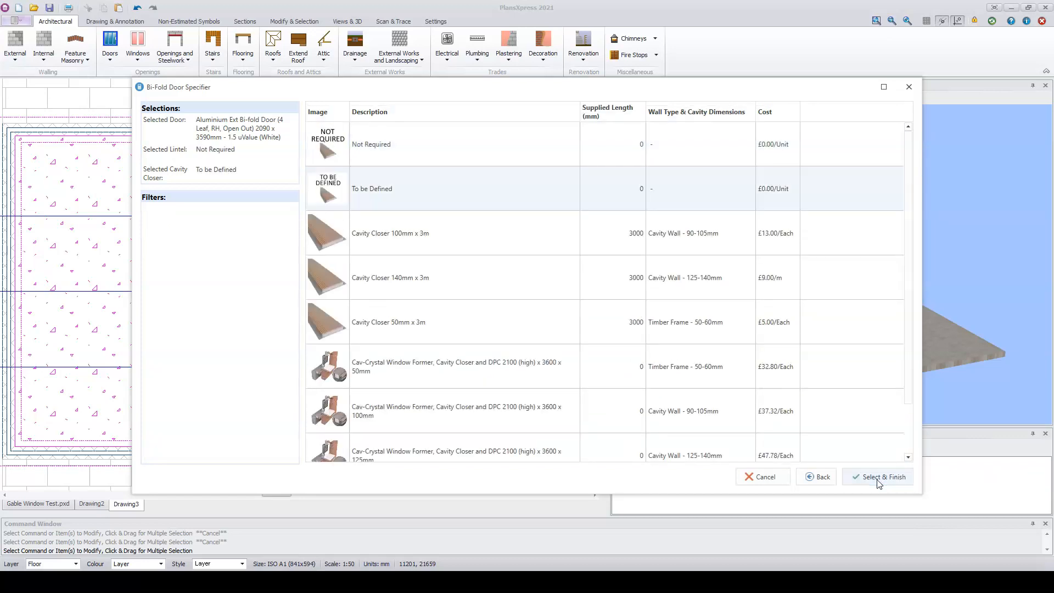
click(878, 477)
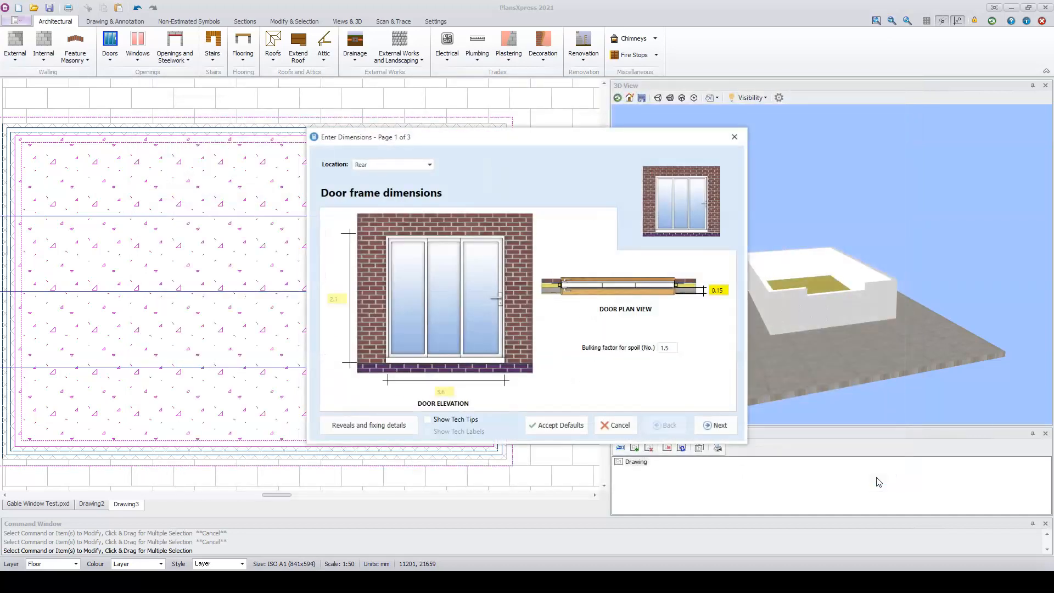
- Accept the default door dimensions and insert the bi-fold door, centre-justified, in the gable-end wall section between the outer guide lines
click(557, 425)
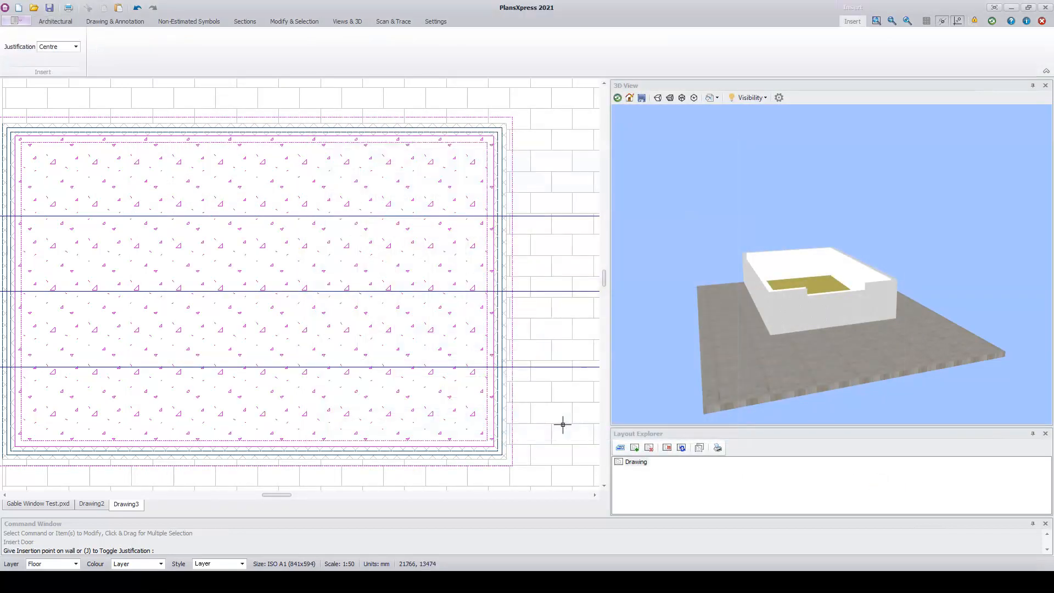
click(505, 293)
click(506, 293)
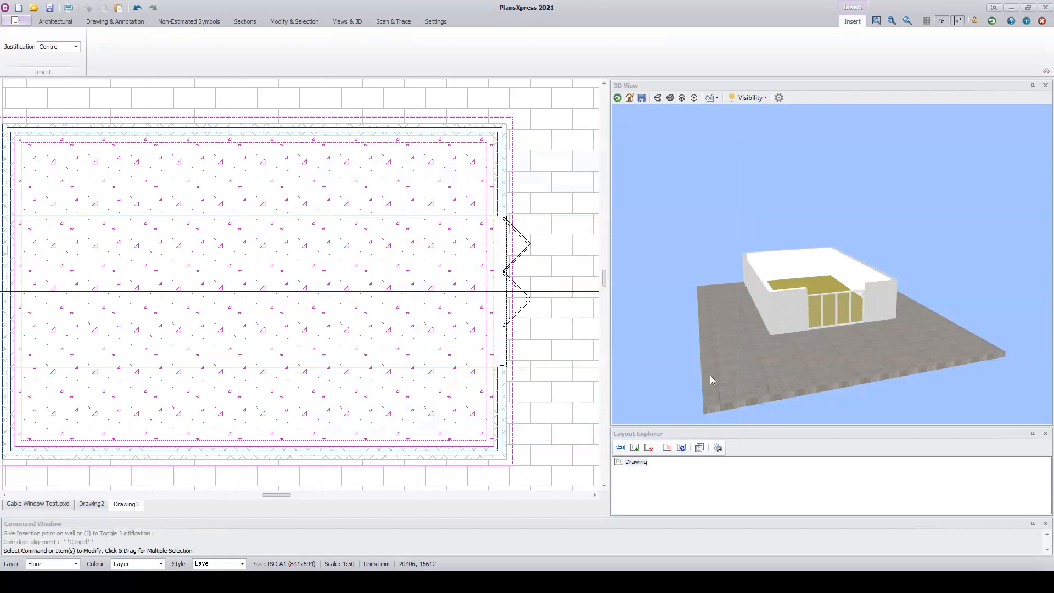
scroll(829, 340, up, 2)
mouse_move(833, 339)
mouse_down()
mouse_move(774, 332)
mouse_move(841, 335)
mouse_up()
scroll(539, 391, down, 1)
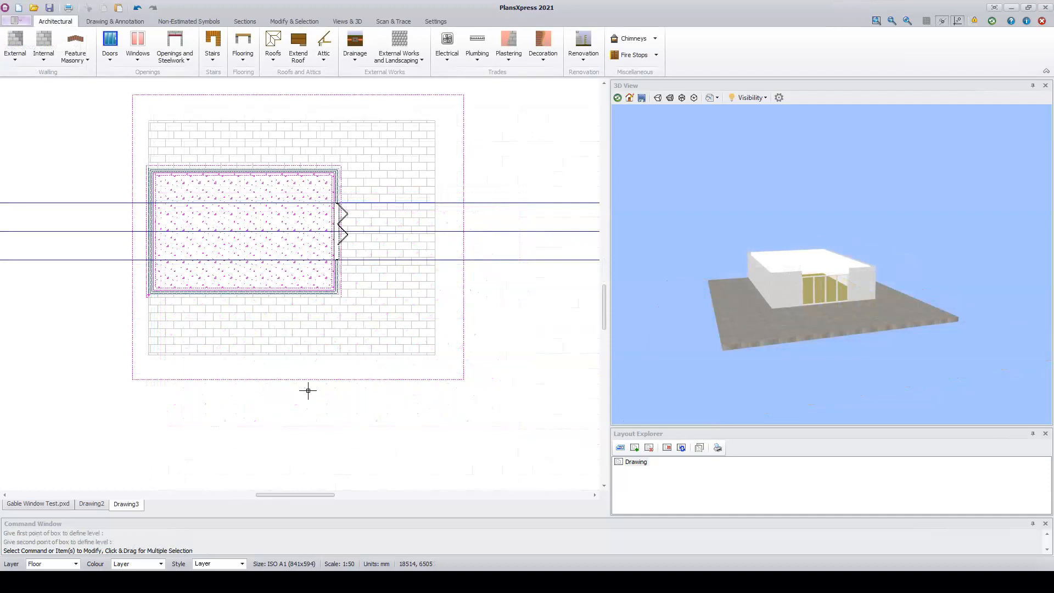
- Copy the whole ground-floor plan with its level box to the right of the original, using the box's lower-left corner as reference
mouse_move(121, 85)
mouse_down()
mouse_move(153, 278)
mouse_move(467, 411)
mouse_move(478, 403)
mouse_up()
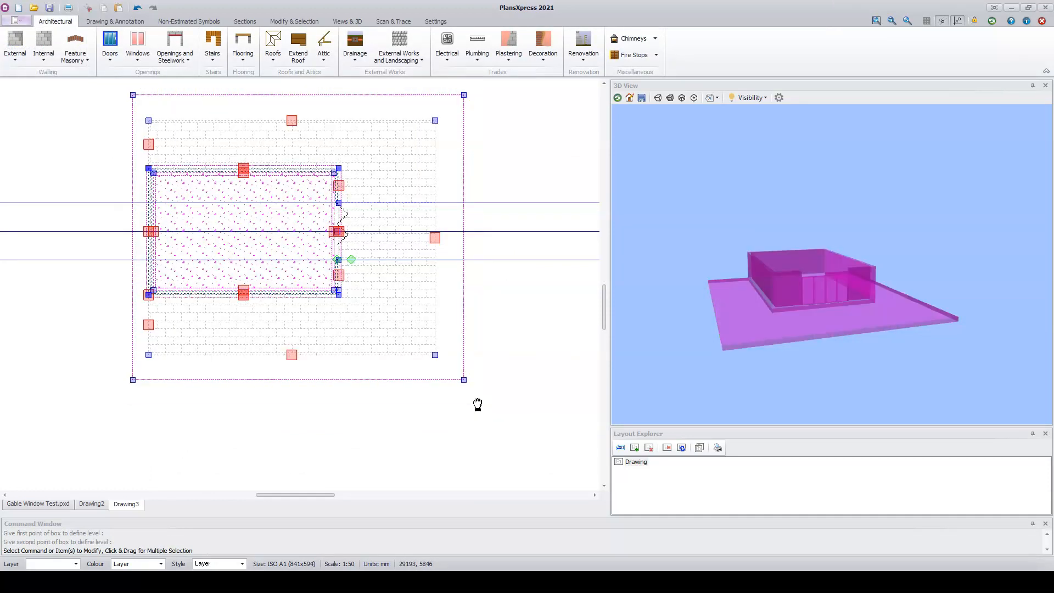
right_click(478, 405)
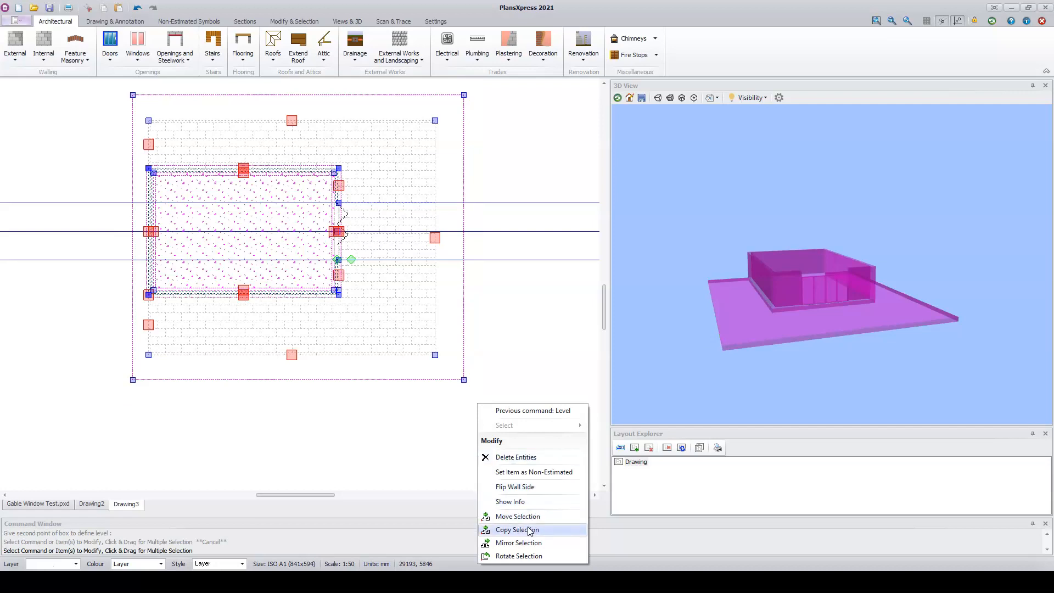
click(518, 530)
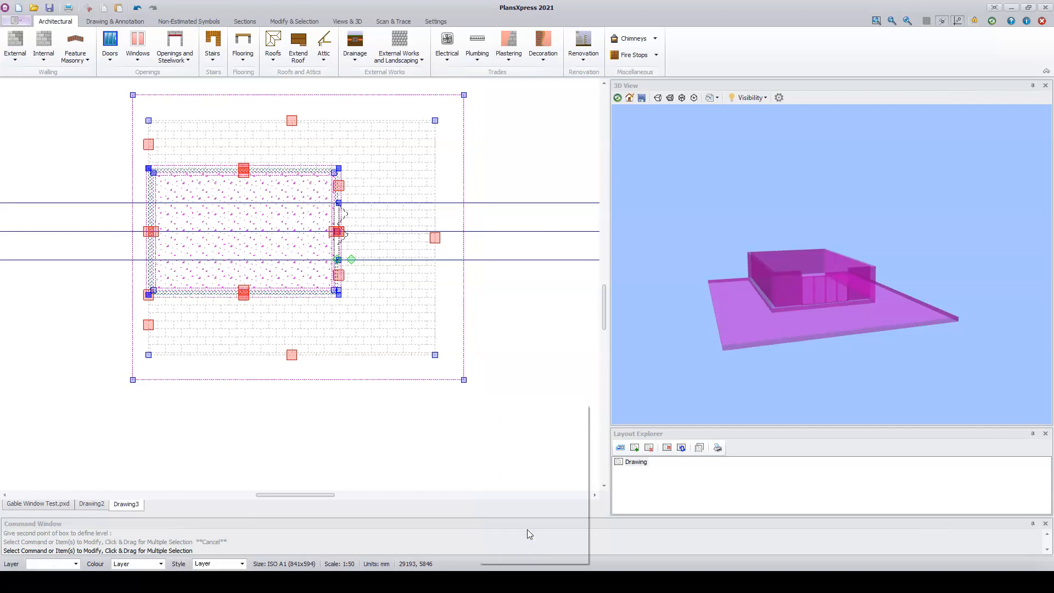
click(129, 383)
scroll(129, 384, down, 5)
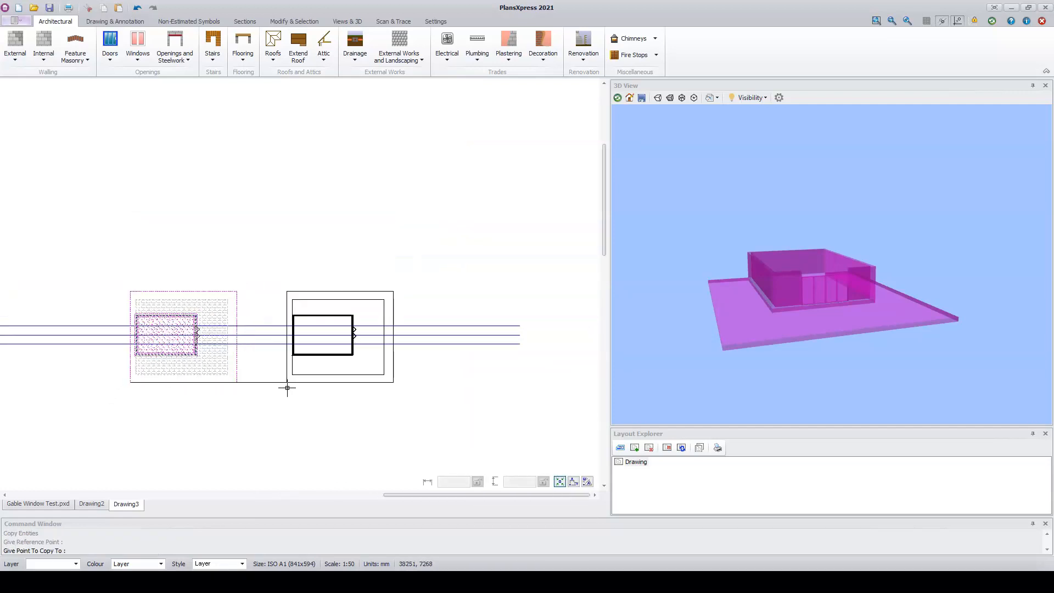
click(362, 399)
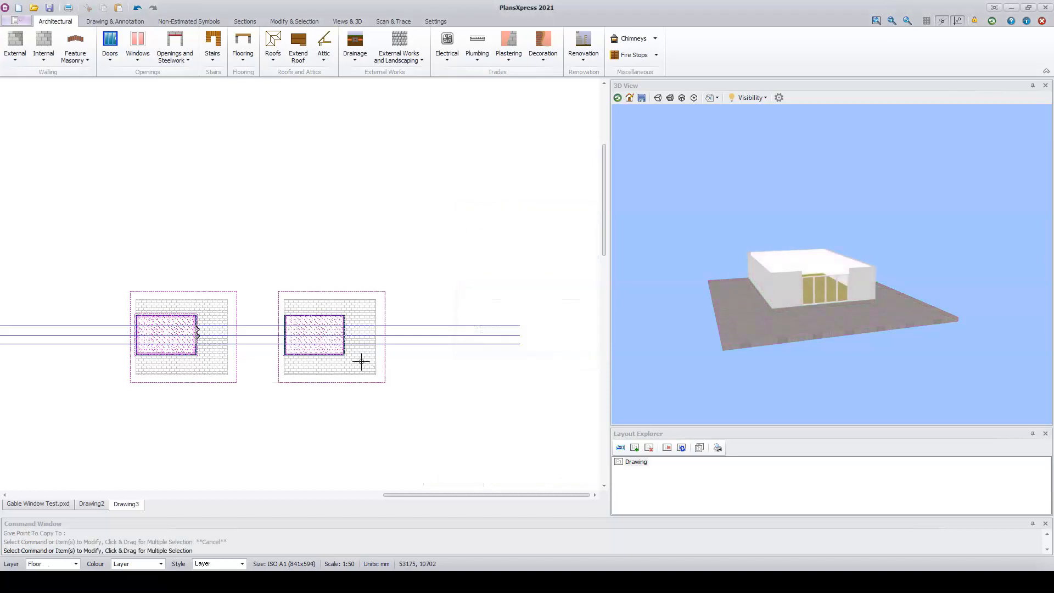
- Delete the end wall section between the outer guide lines in the copied plan
scroll(357, 352, up, 1)
scroll(352, 340, up, 3)
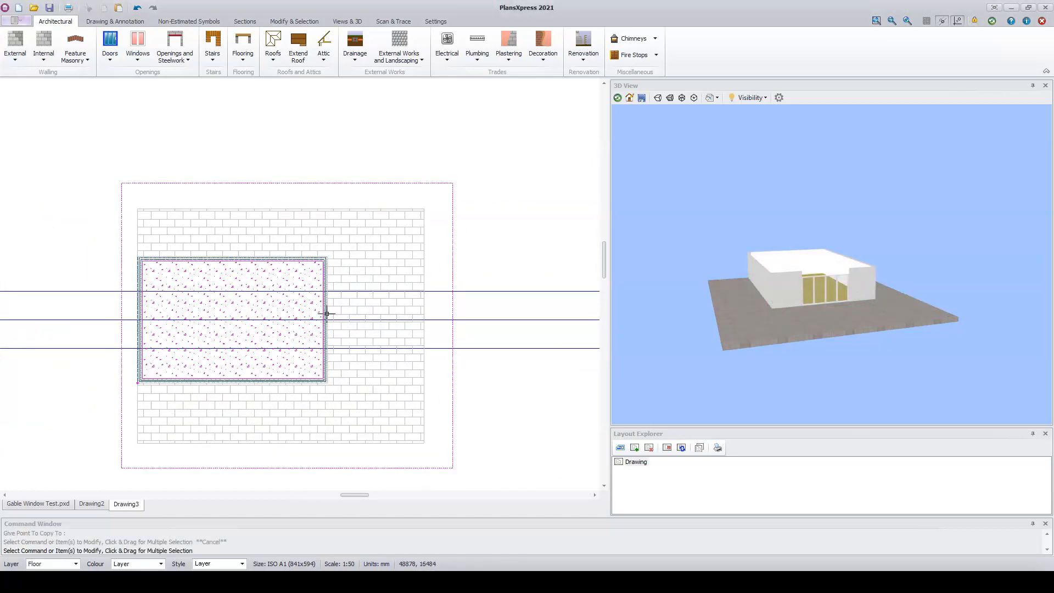
scroll(329, 312, up, 2)
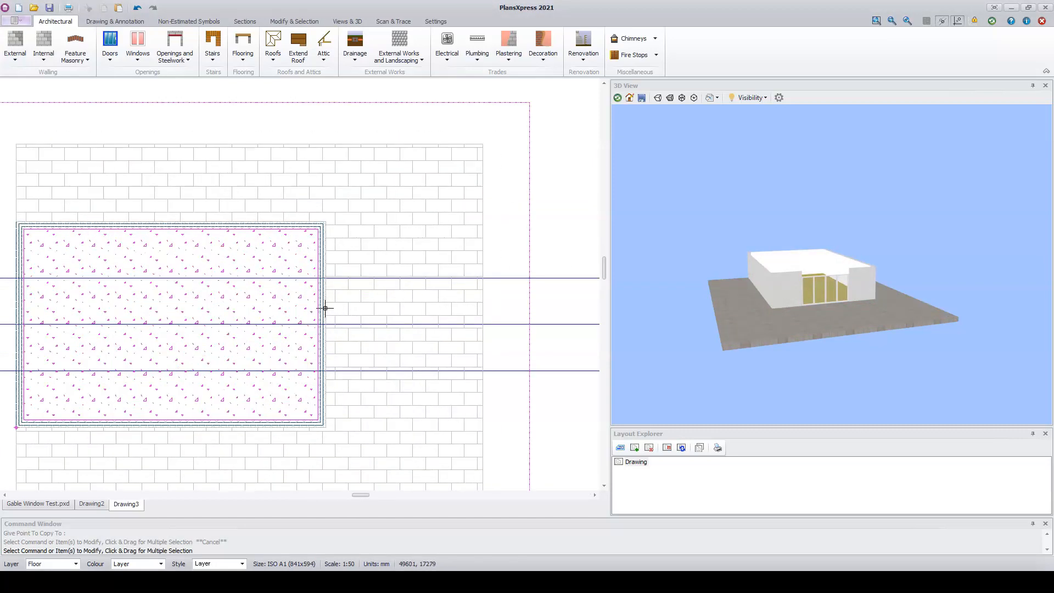
click(325, 308)
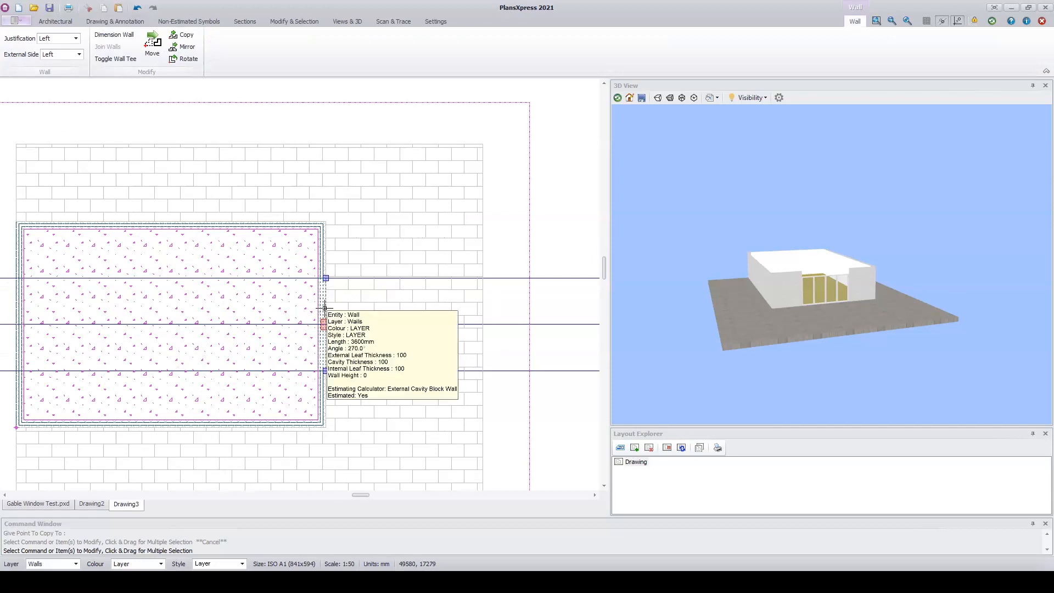
key(Escape)
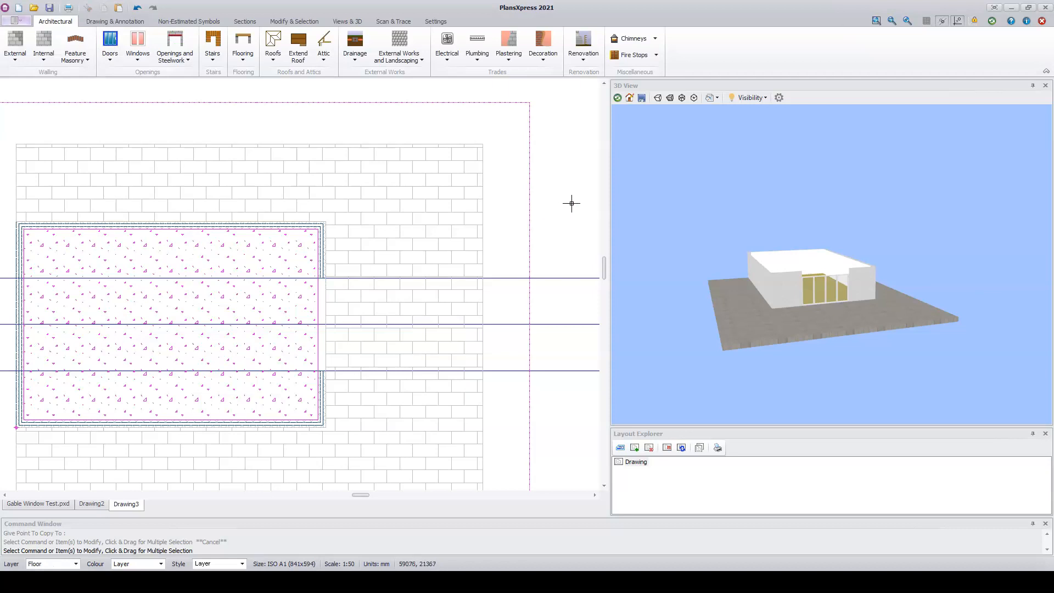
- Add a Typical 45 Degree Cut Roof with gable ends over the copied plan's walls
click(273, 62)
mouse_move(330, 74)
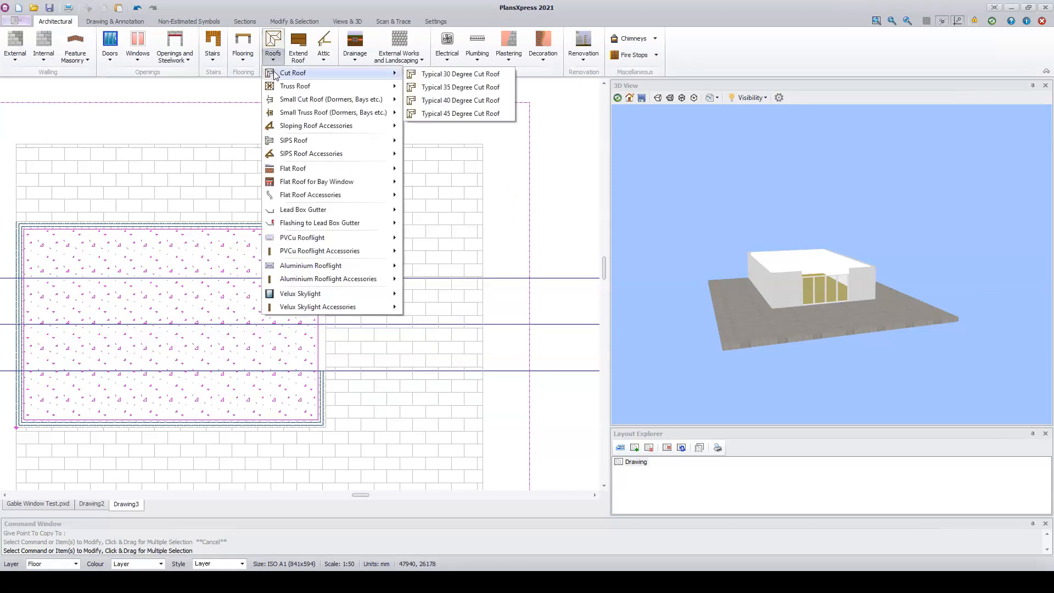
click(459, 114)
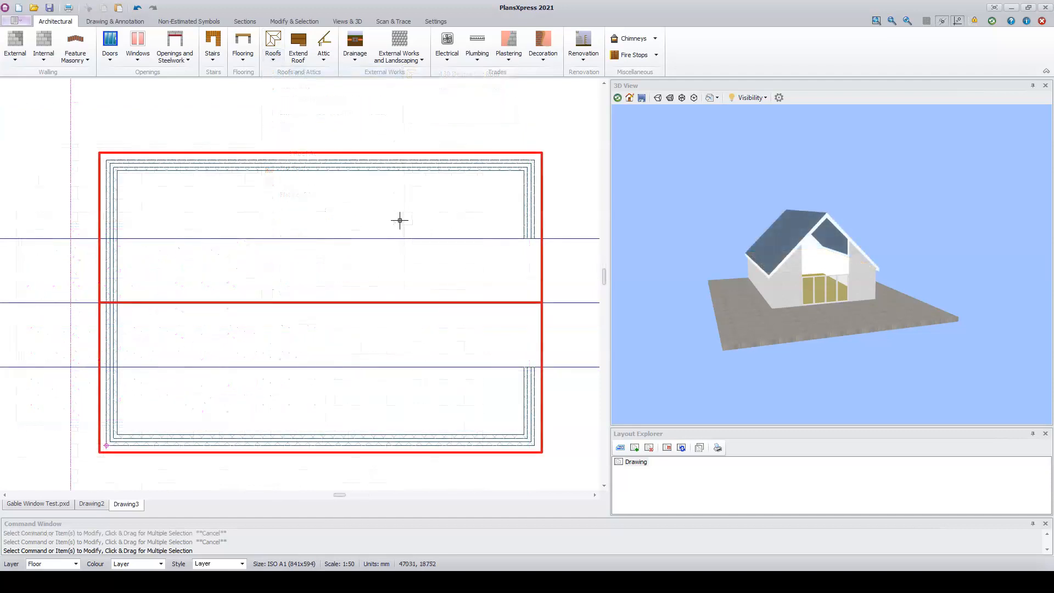
- Add a suspended non insulated timber floor across the inside of the upper-level walls and check it in 3D
click(243, 60)
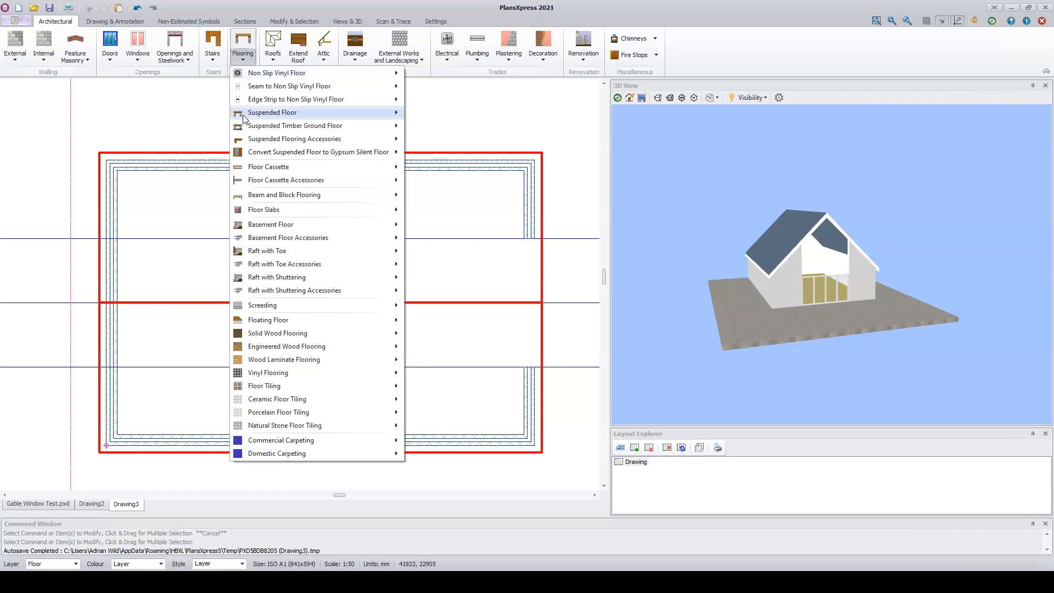
mouse_move(330, 112)
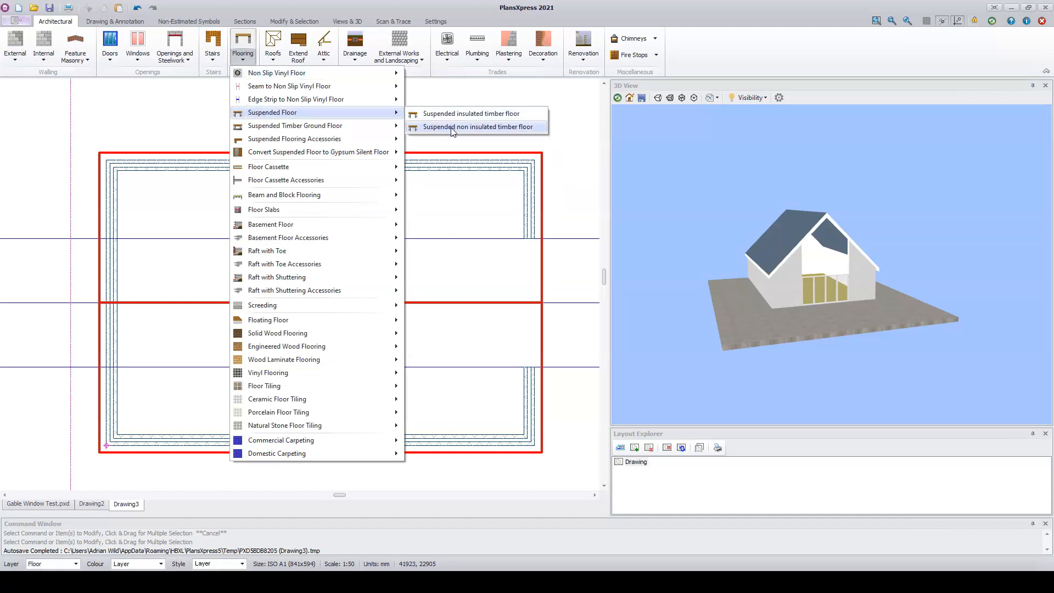
scroll(776, 294, up, 2)
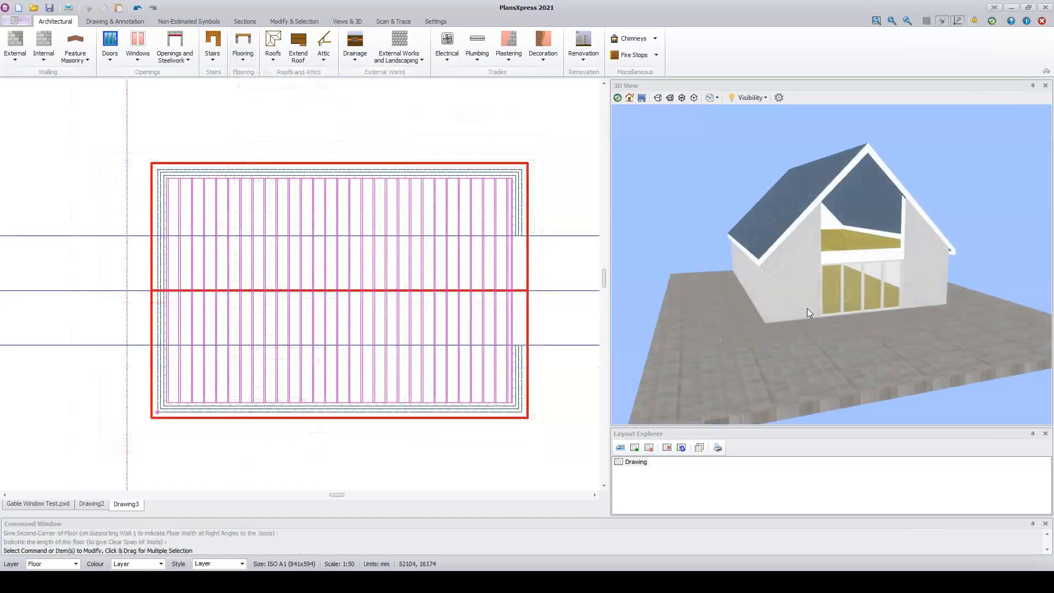
drag(807, 308, 722, 302)
scroll(782, 254, up, 3)
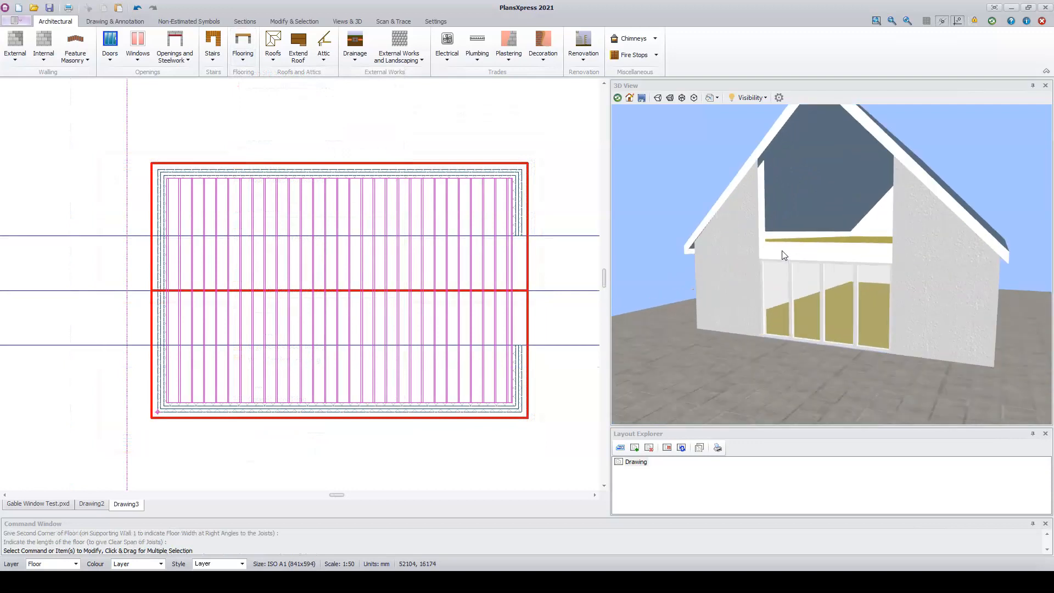
drag(782, 274, 818, 298)
scroll(826, 300, down, 5)
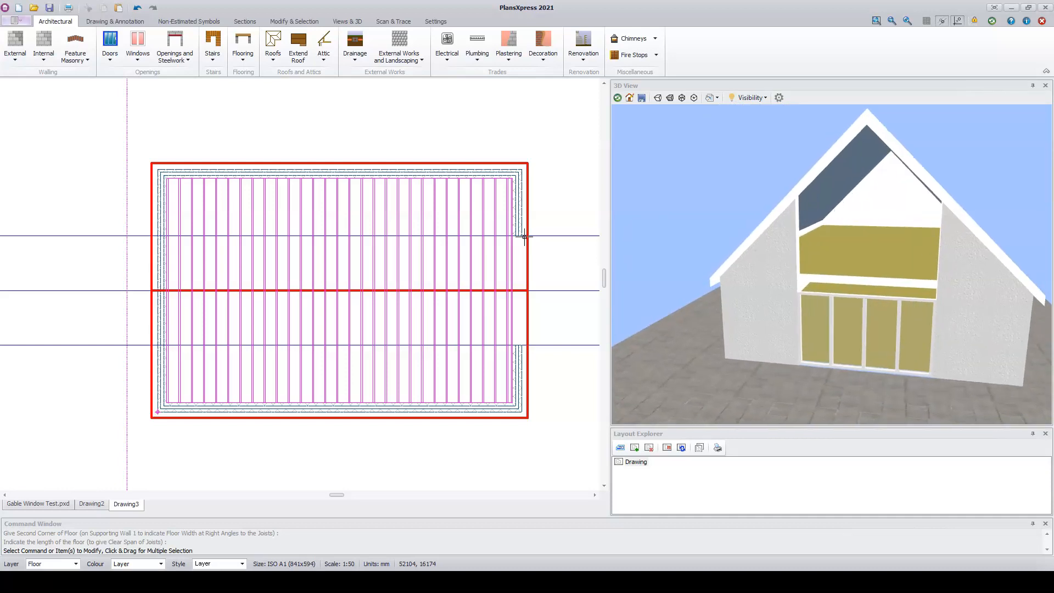
- Define an elevation based on the open gable-end wall, with the observation point outside, the depth inside the plan and extents beyond both sides
scroll(387, 222, down, 5)
middle_drag(391, 222, 160, 191)
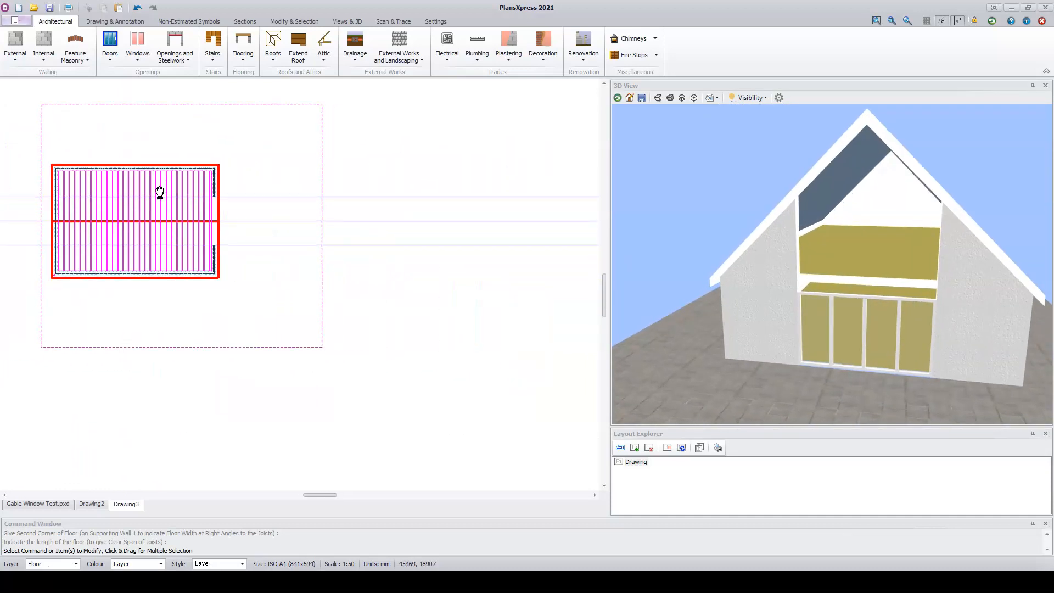
click(353, 22)
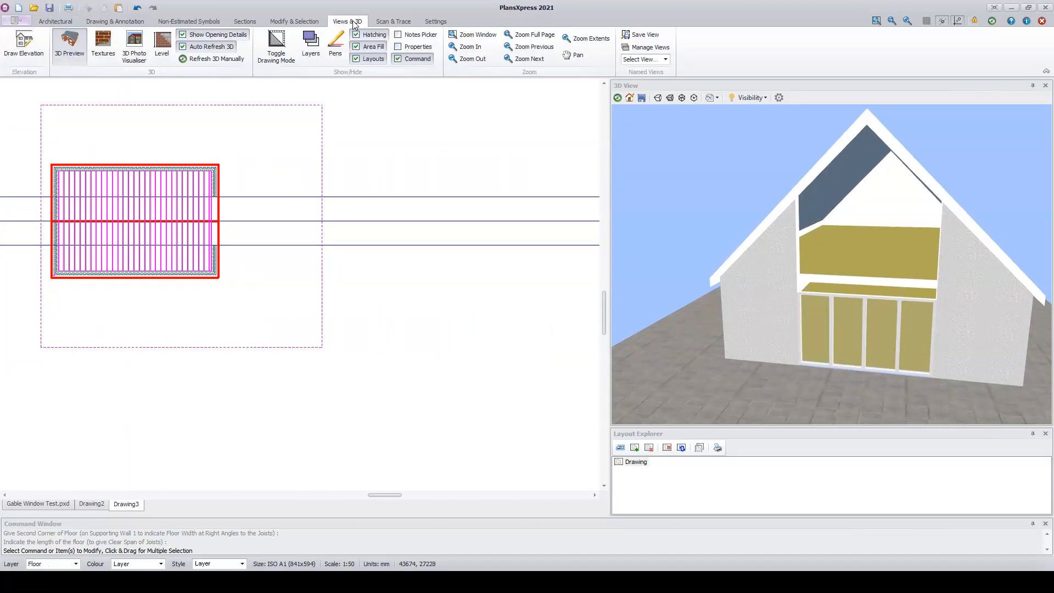
click(23, 45)
scroll(215, 252, up, 3)
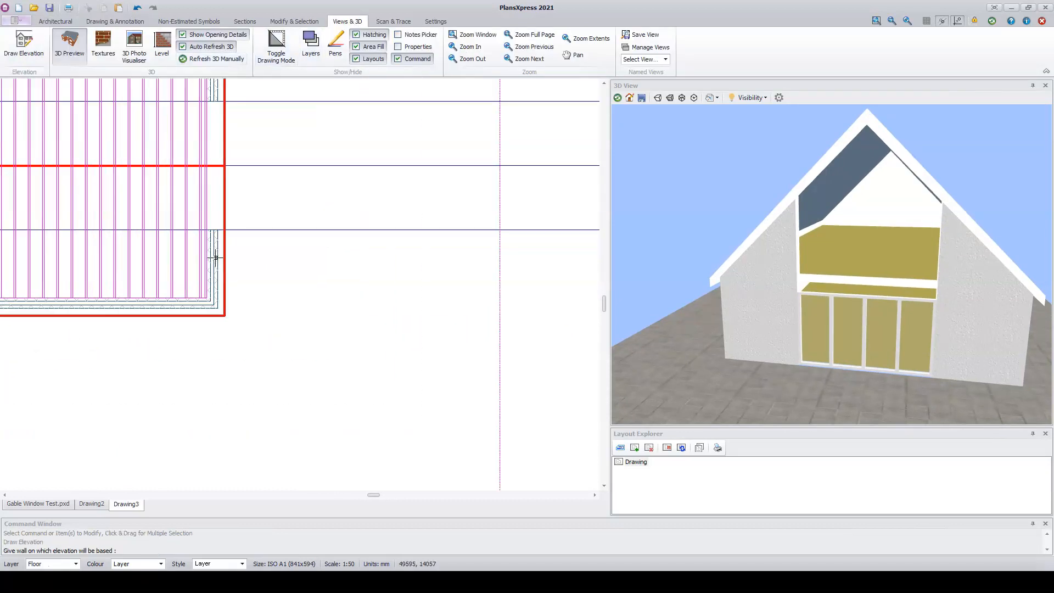
click(214, 257)
scroll(214, 258, down, 2)
click(338, 240)
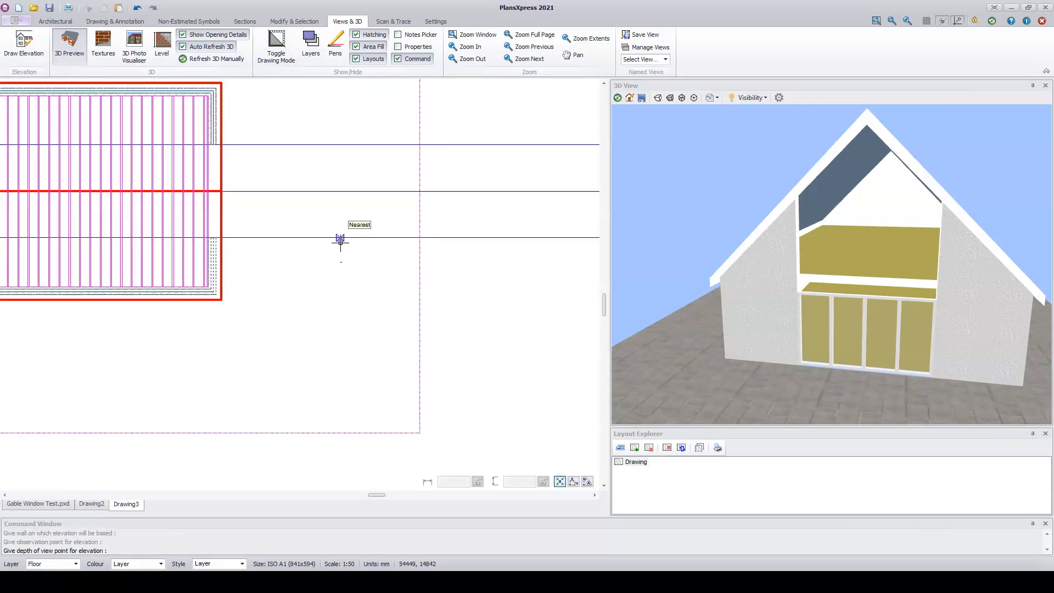
click(132, 242)
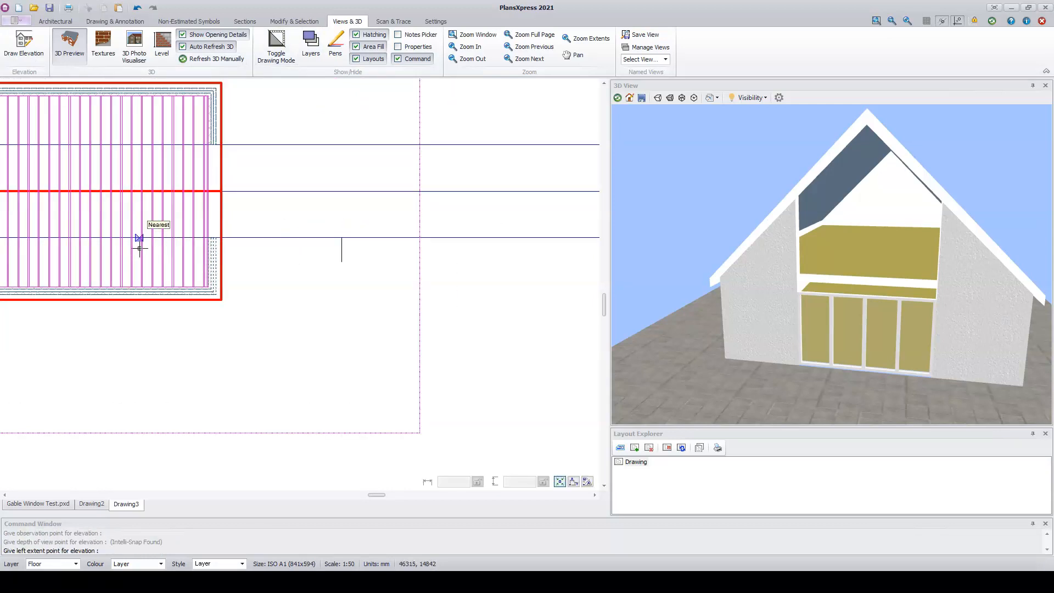
click(338, 356)
scroll(337, 356, down, 2)
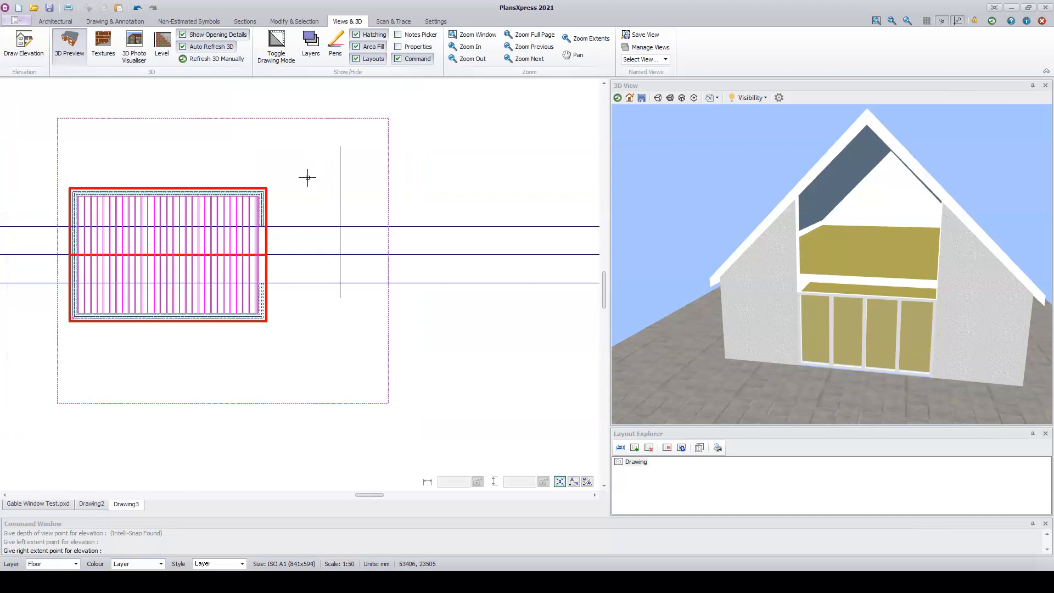
click(321, 149)
- Use the plan's lower corner at the open gable end as reference and place the elevation below the plans
scroll(267, 328, up, 7)
click(256, 298)
scroll(252, 299, down, 10)
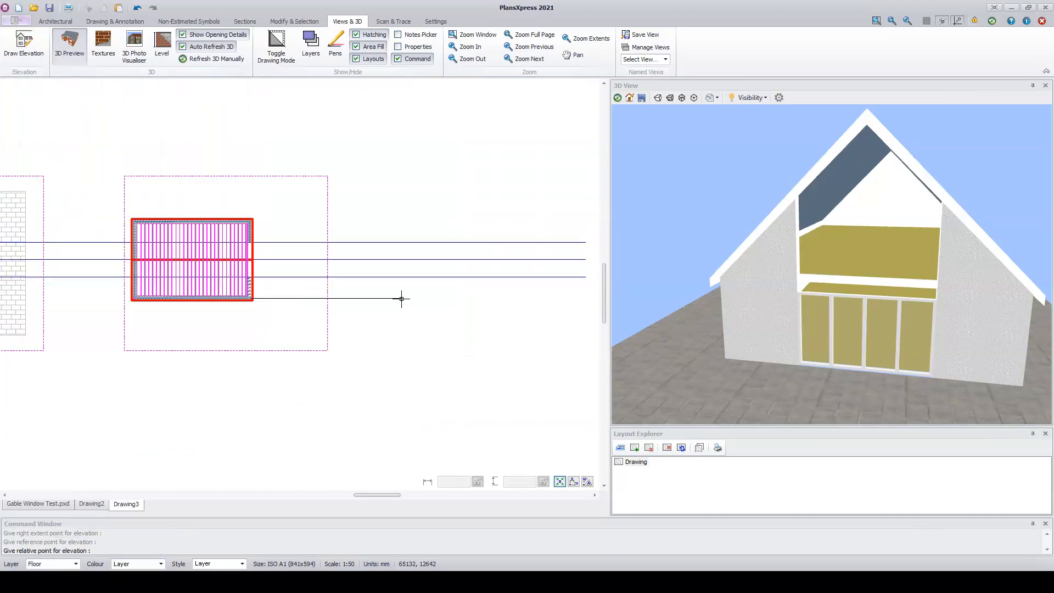
scroll(401, 299, down, 3)
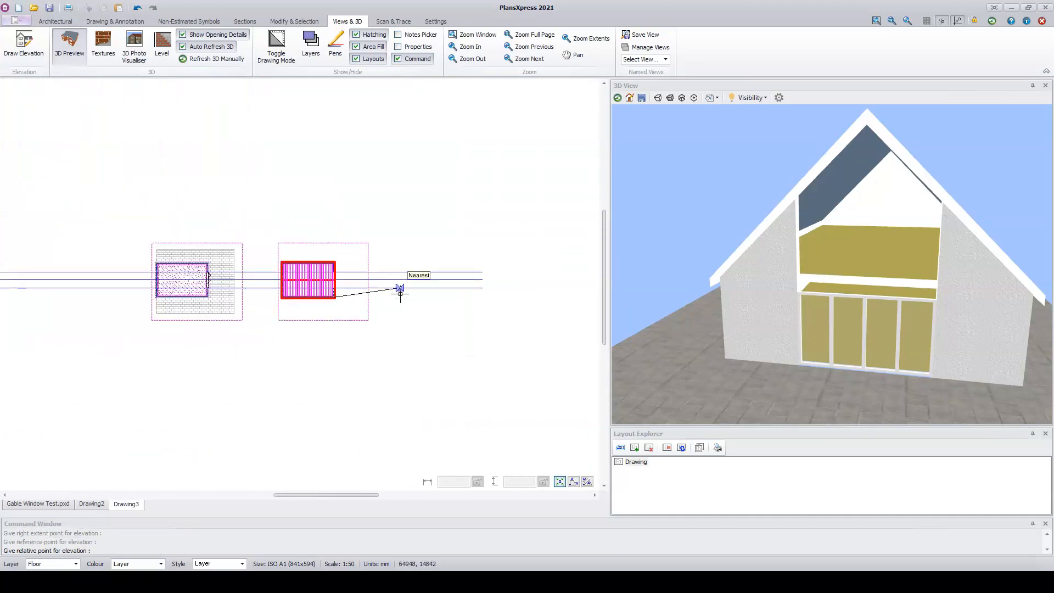
click(325, 409)
click(503, 303)
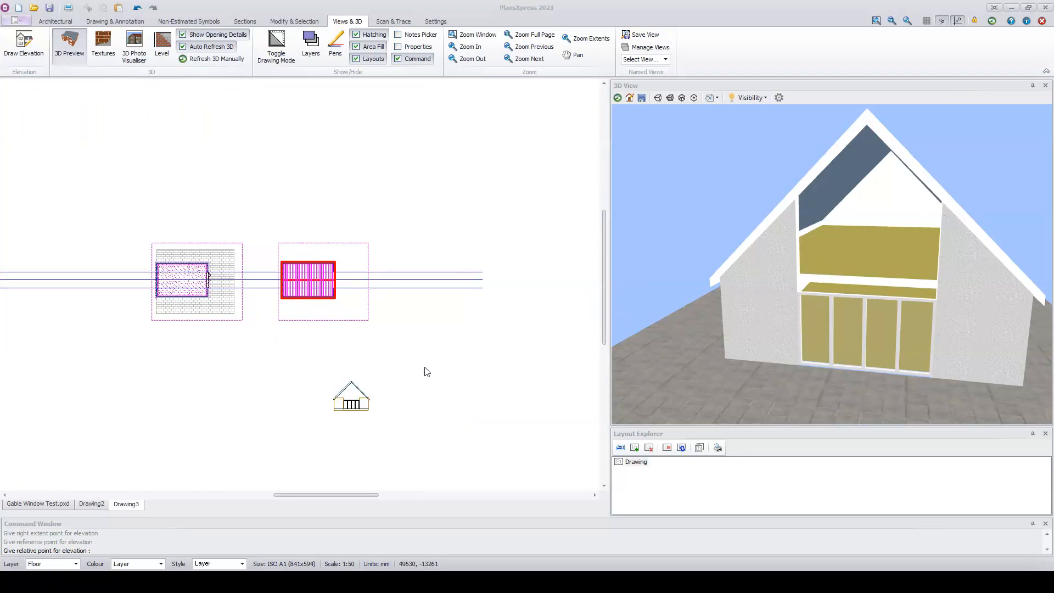
scroll(348, 407, up, 6)
scroll(348, 407, up, 1)
middle_drag(353, 403, 435, 371)
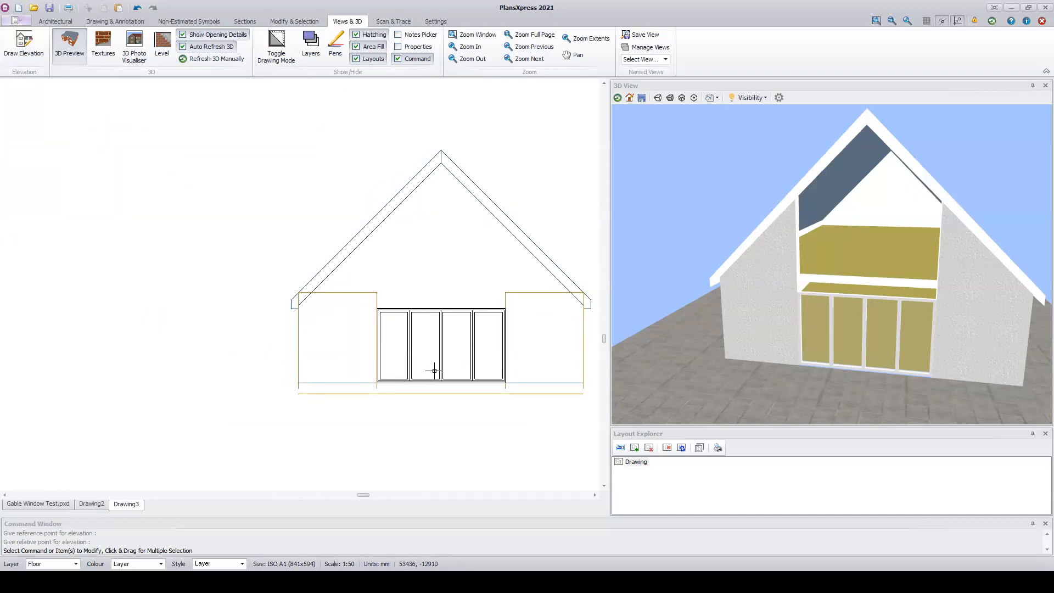
- Draw vertical construction lines through both side edges of the bi-fold doors in the elevation
click(121, 22)
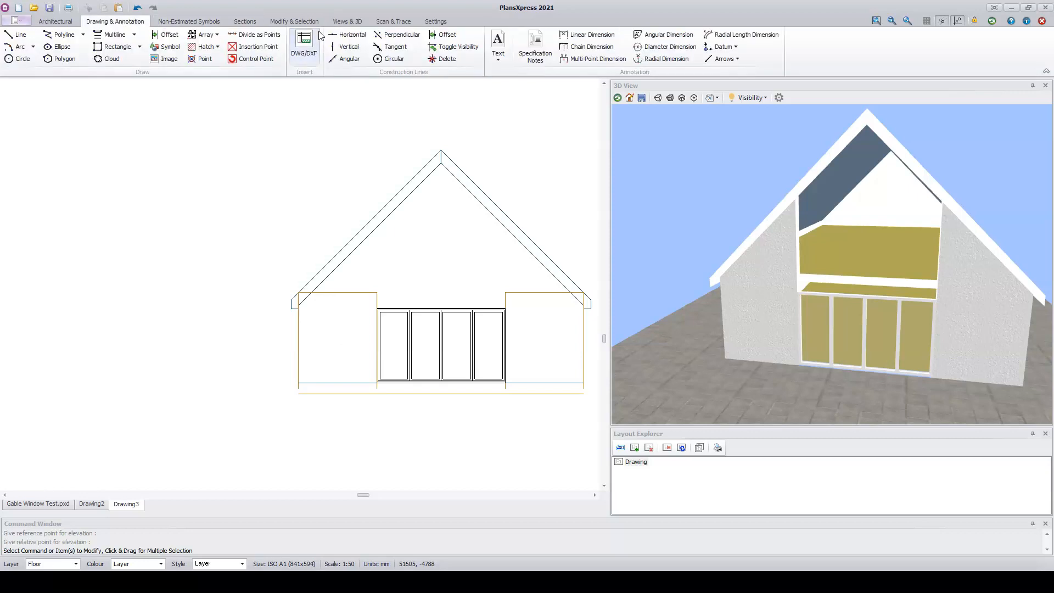
click(377, 309)
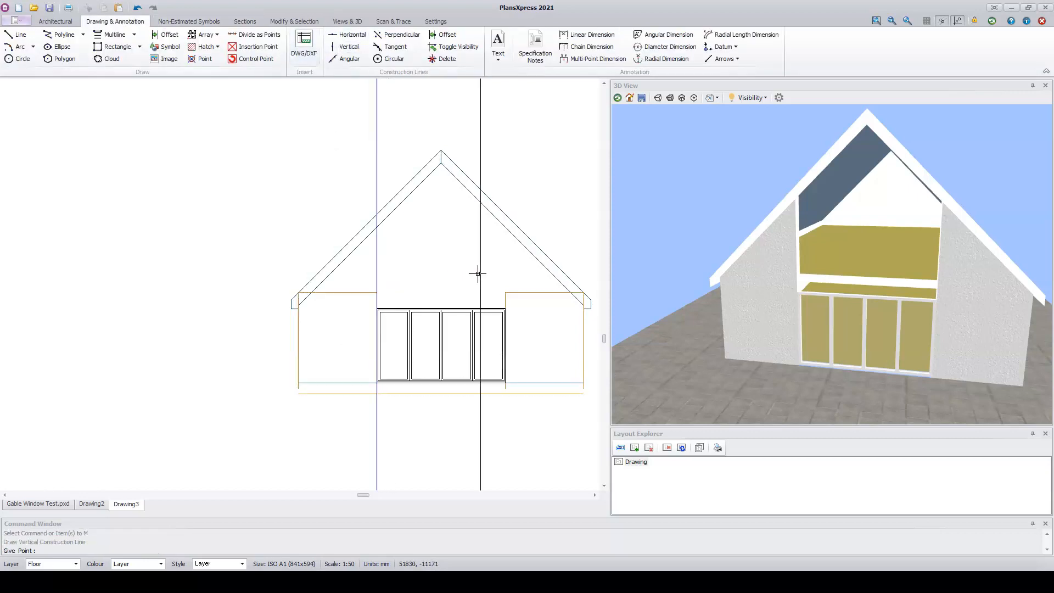
click(505, 300)
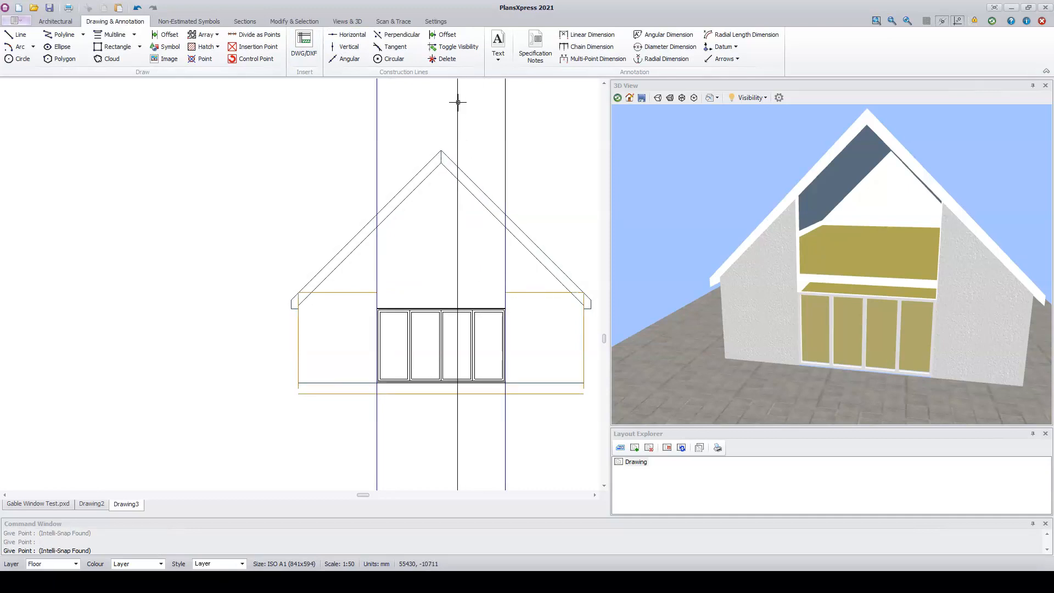
- Draw a horizontal construction line through the intersection of the left vertical guide and the roof's outer slope
click(347, 34)
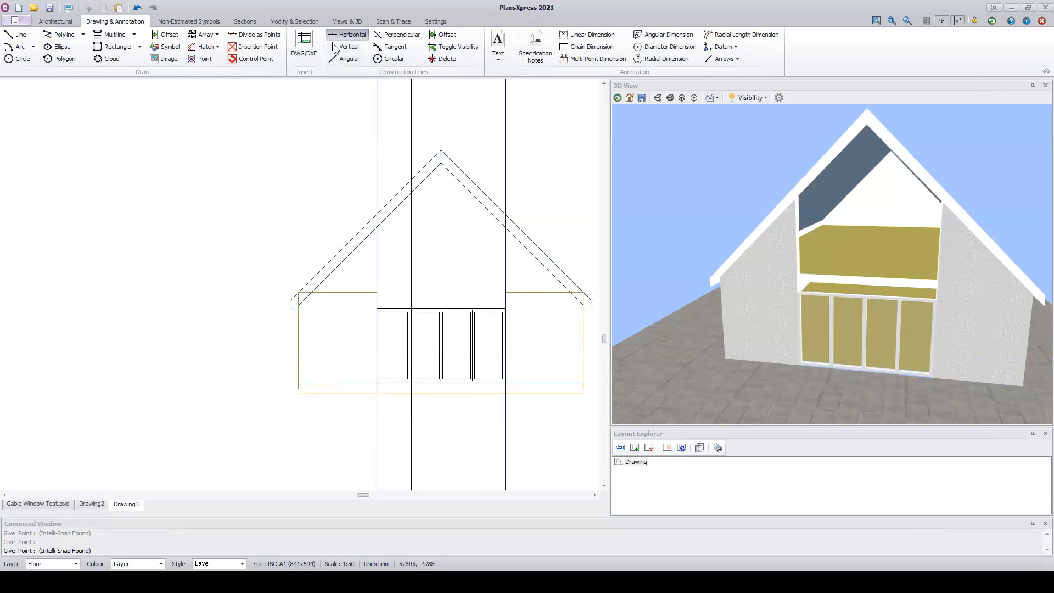
scroll(393, 217, up, 3)
scroll(381, 217, up, 1)
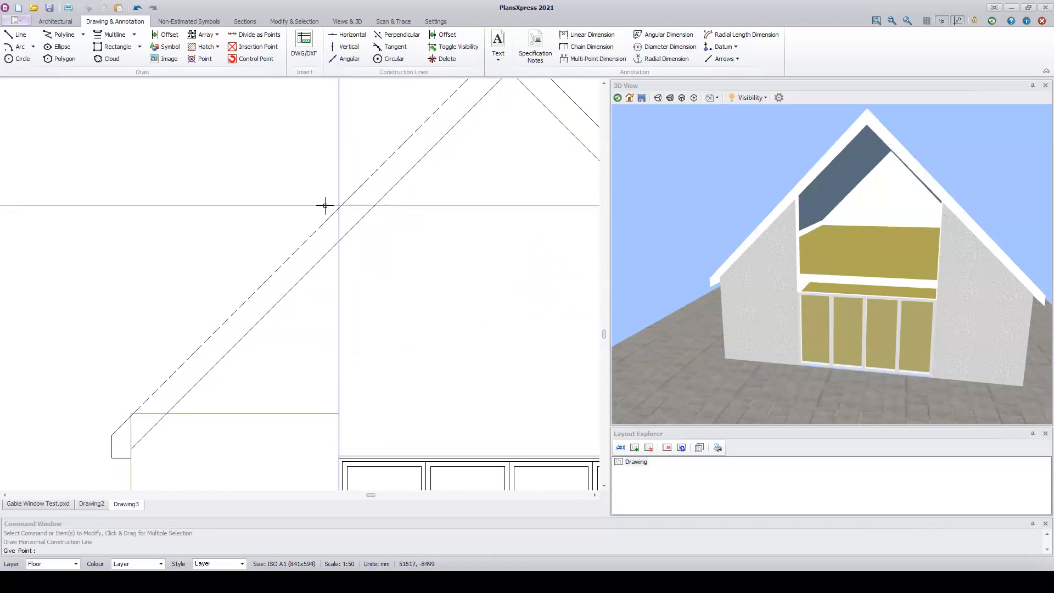
scroll(338, 208, up, 2)
click(340, 207)
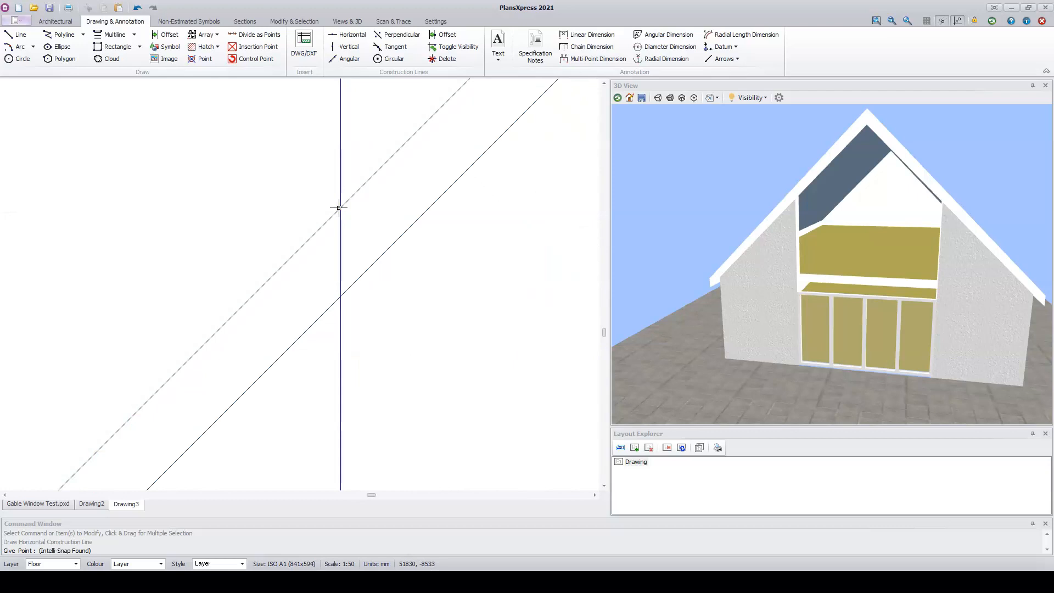
scroll(247, 165, down, 3)
scroll(222, 164, down, 2)
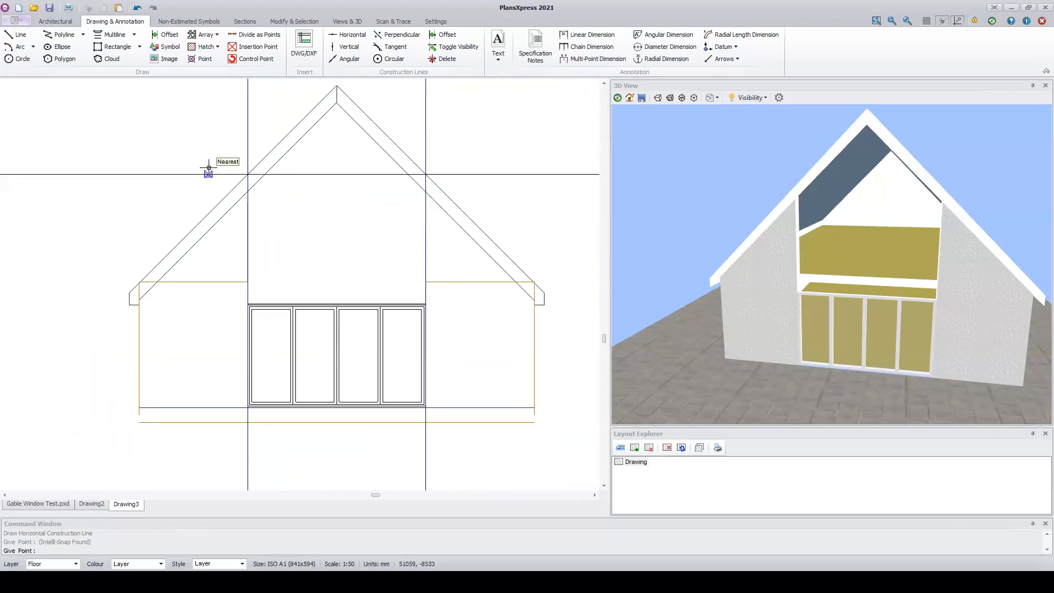
key(Escape)
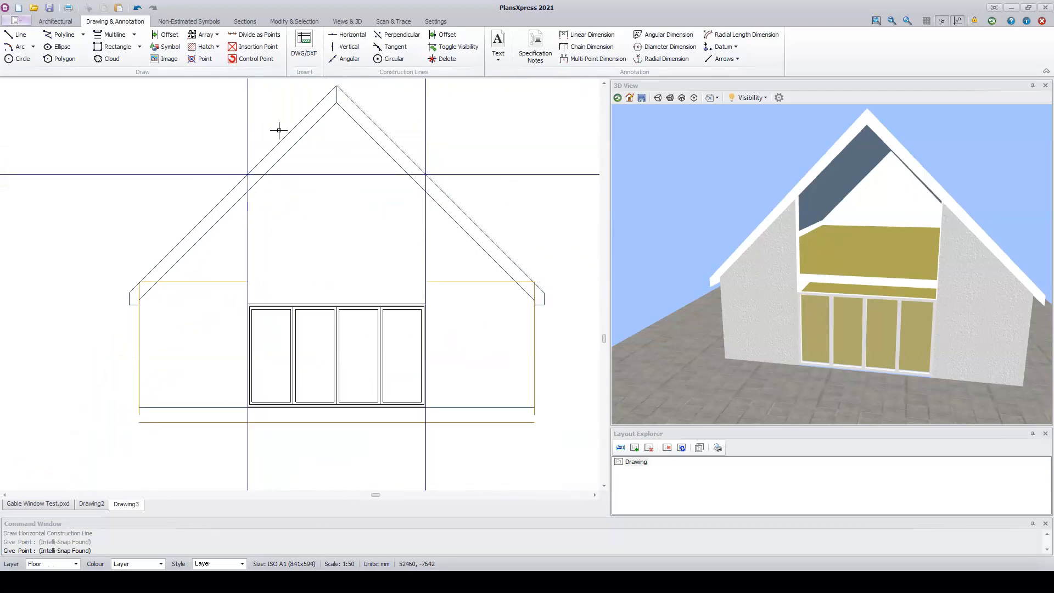
- Dimension the vertical distance from the left guide's intersection with the outer roof slope down to the top of the doors
scroll(341, 233, down, 1)
middle_drag(341, 232, 319, 287)
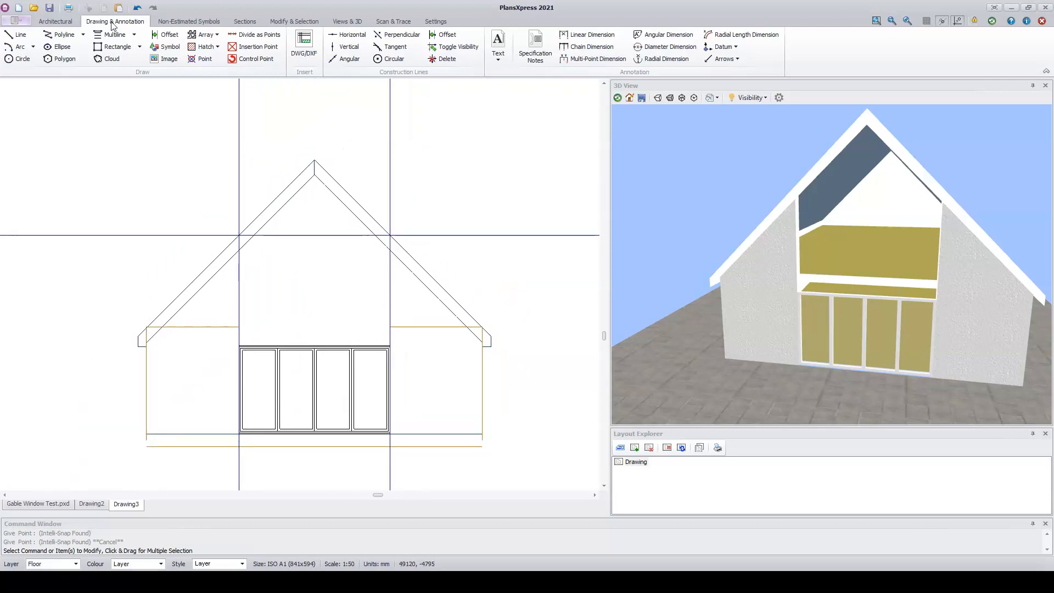
click(566, 35)
scroll(229, 242, up, 4)
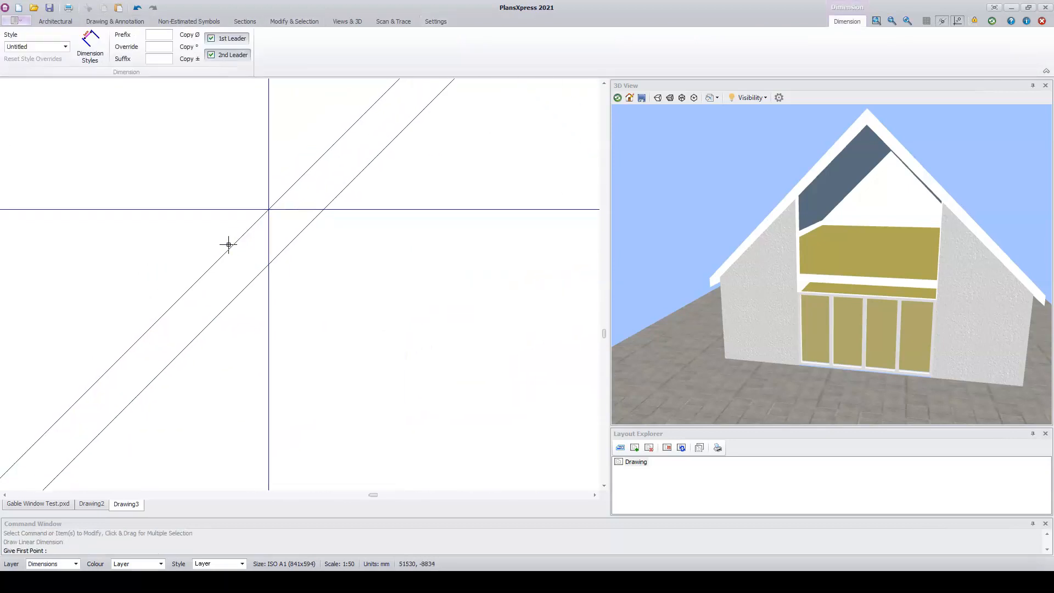
click(258, 205)
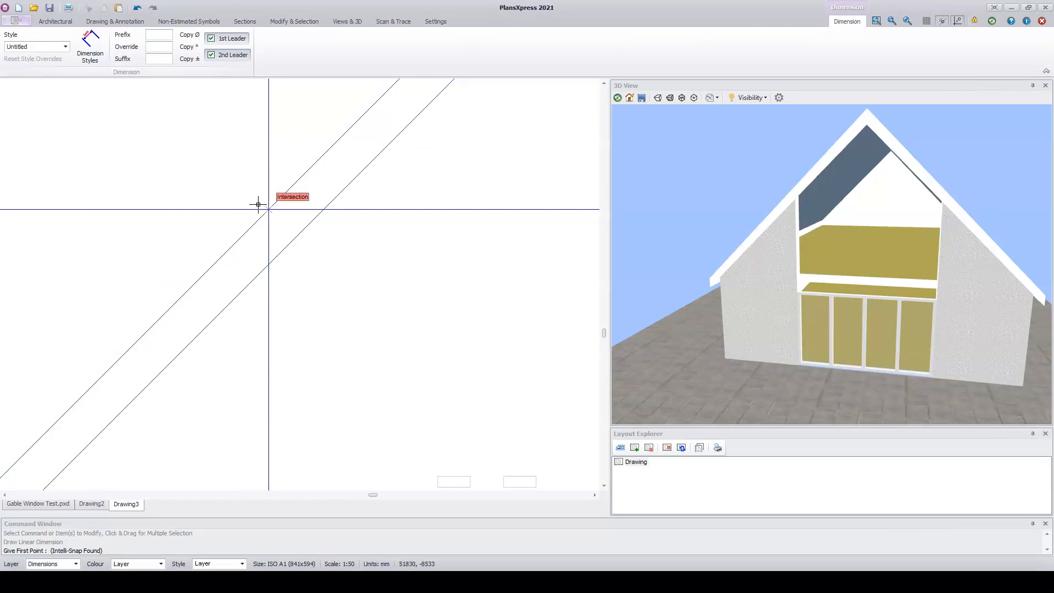
scroll(257, 204, down, 2)
scroll(235, 376, up, 1)
scroll(265, 337, up, 3)
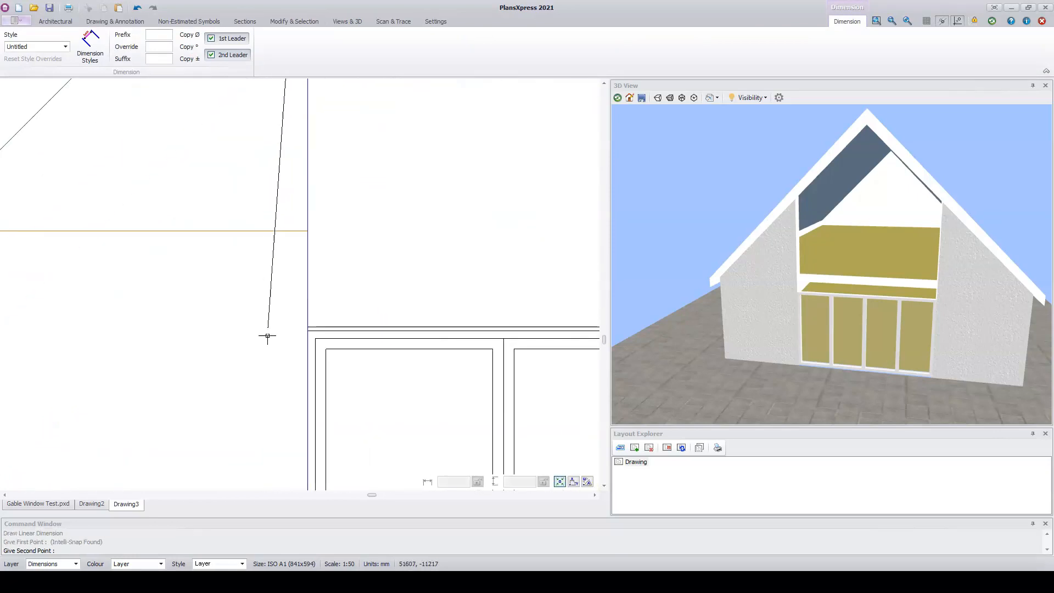
click(302, 327)
scroll(352, 308, down, 4)
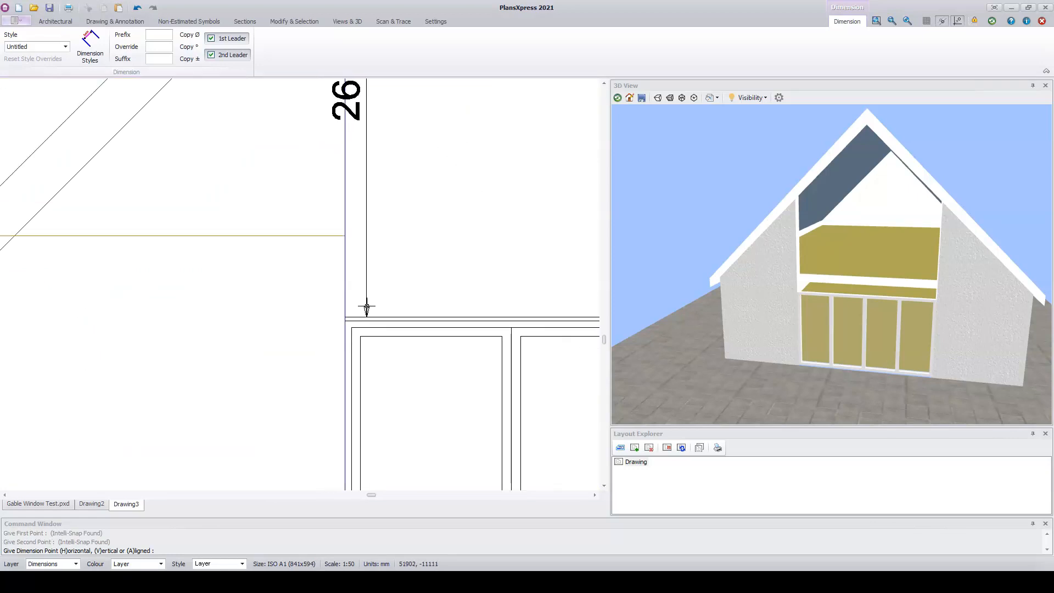
scroll(383, 290, down, 3)
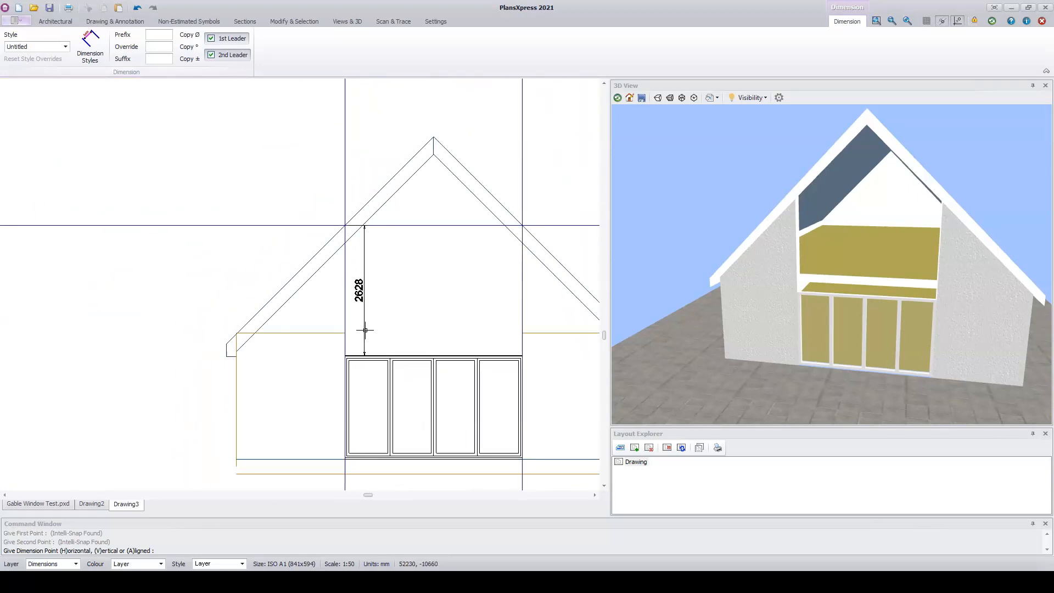
click(366, 330)
- Dimension the overall width of the bi-fold doors between their top corners
scroll(336, 360, up, 2)
scroll(339, 358, up, 2)
right_click(348, 346)
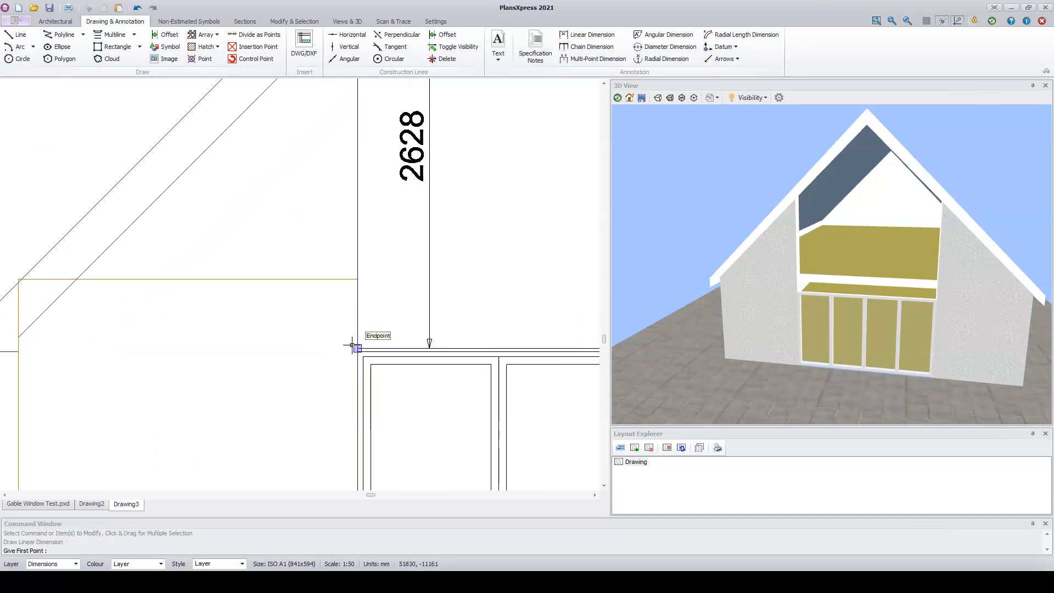
click(353, 346)
scroll(338, 341, down, 3)
middle_drag(509, 323, 188, 292)
scroll(286, 304, up, 3)
click(337, 315)
scroll(338, 316, down, 3)
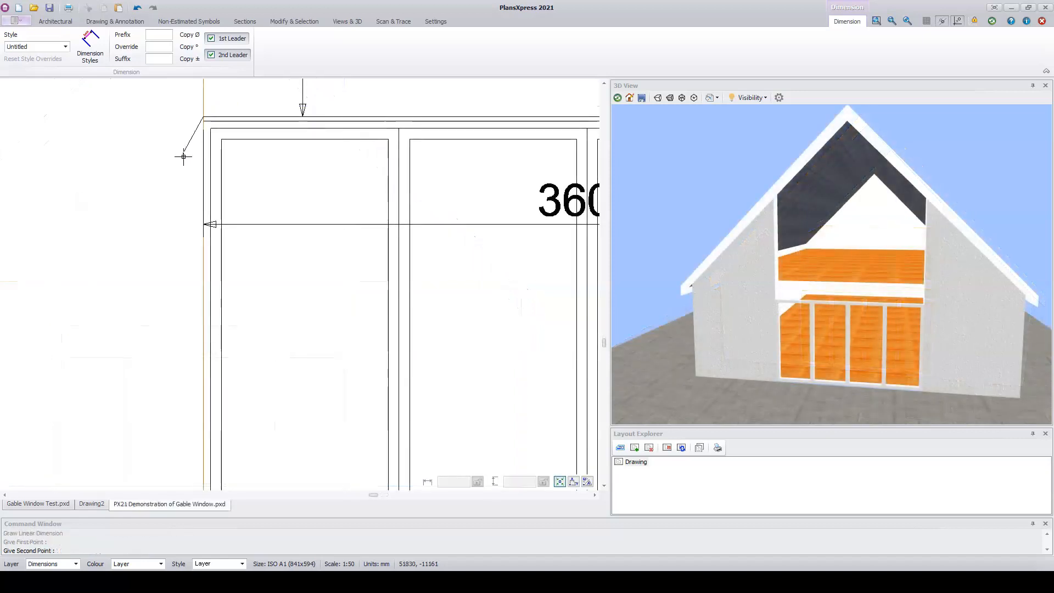
- Dimension the height of the bi-fold doors at their left edge, placing the dimension inside the first door panel
scroll(183, 158, down, 2)
scroll(174, 203, up, 3)
scroll(188, 419, up, 2)
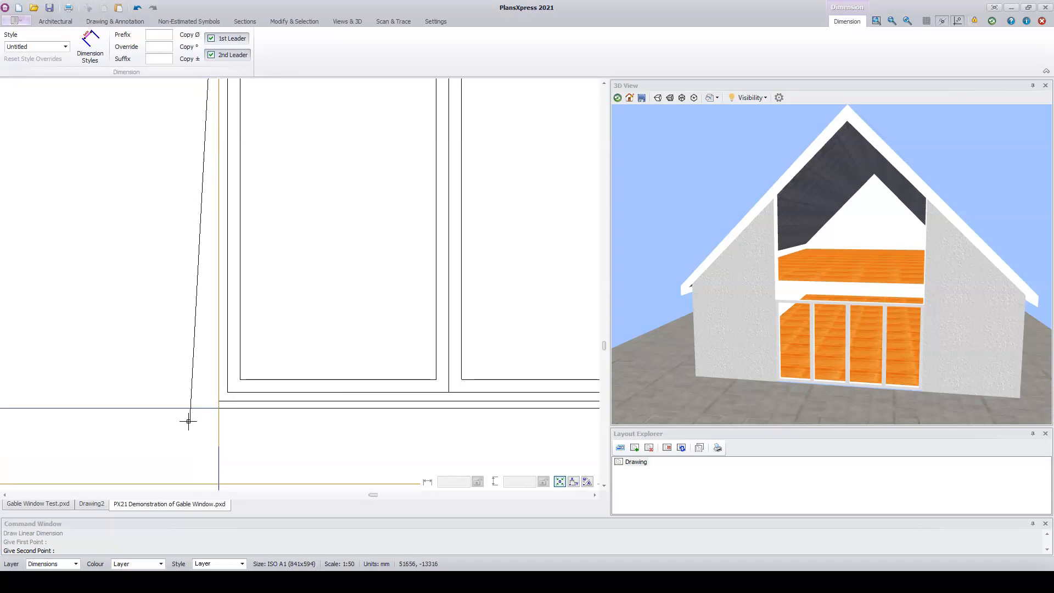
click(217, 407)
scroll(217, 407, down, 2)
scroll(295, 409, down, 1)
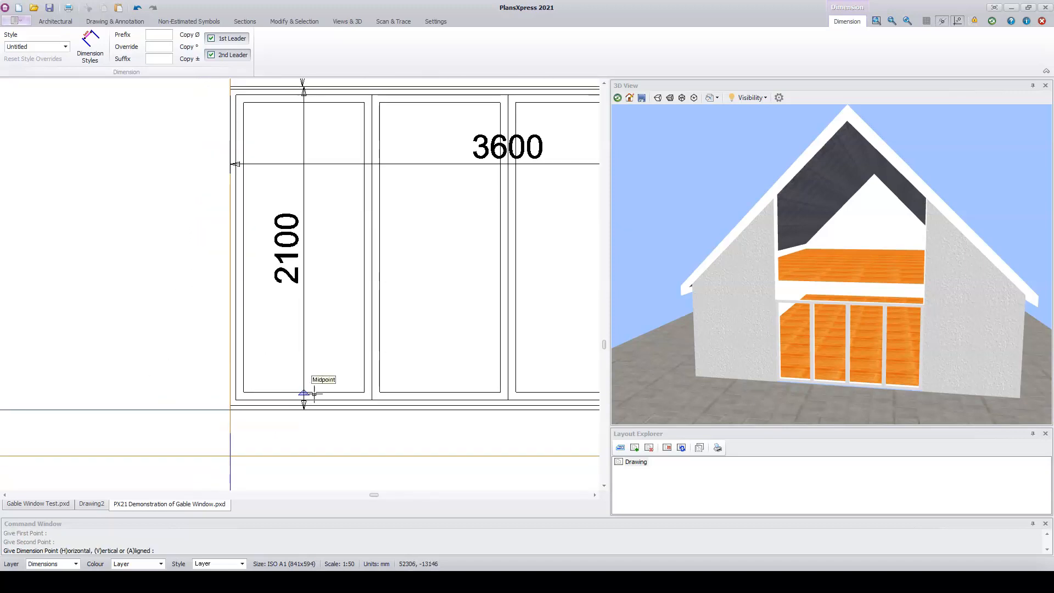
click(303, 373)
- Dimension the vertical gap between the top of the left wall and the top of the bi-fold doors
scroll(170, 261, down, 1)
mouse_move(169, 261)
middle_down()
mouse_move(223, 468)
mouse_move(227, 457)
middle_up()
scroll(299, 245, up, 2)
key(Return)
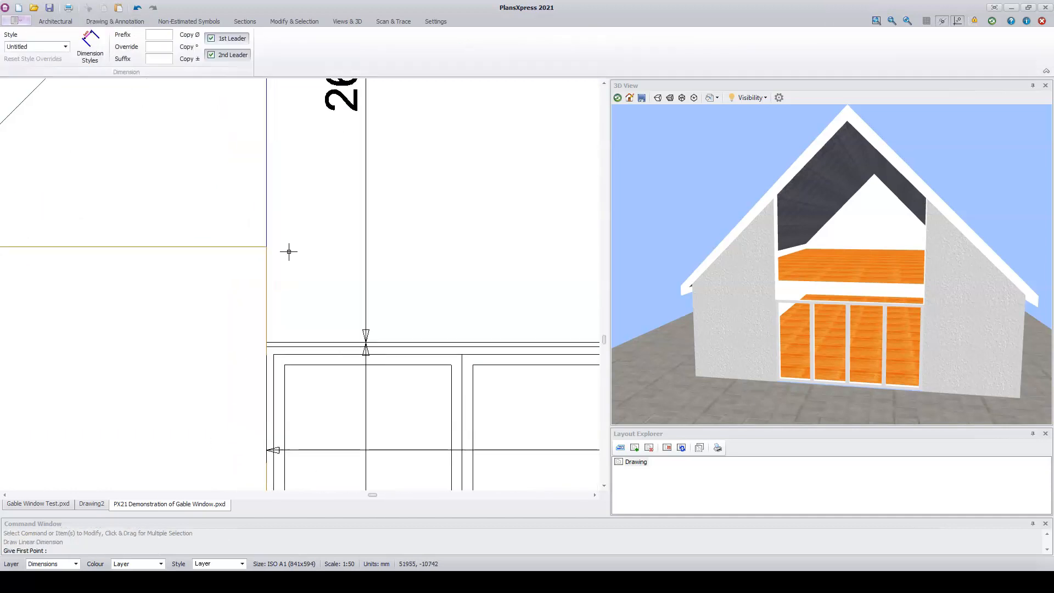
click(267, 248)
click(268, 342)
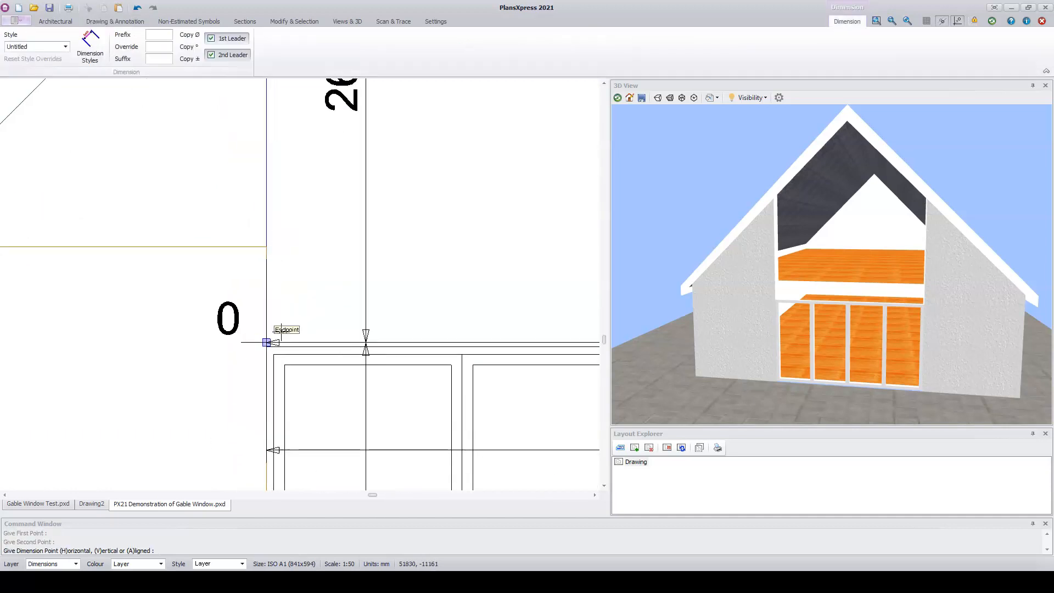
click(324, 324)
scroll(423, 290, down, 3)
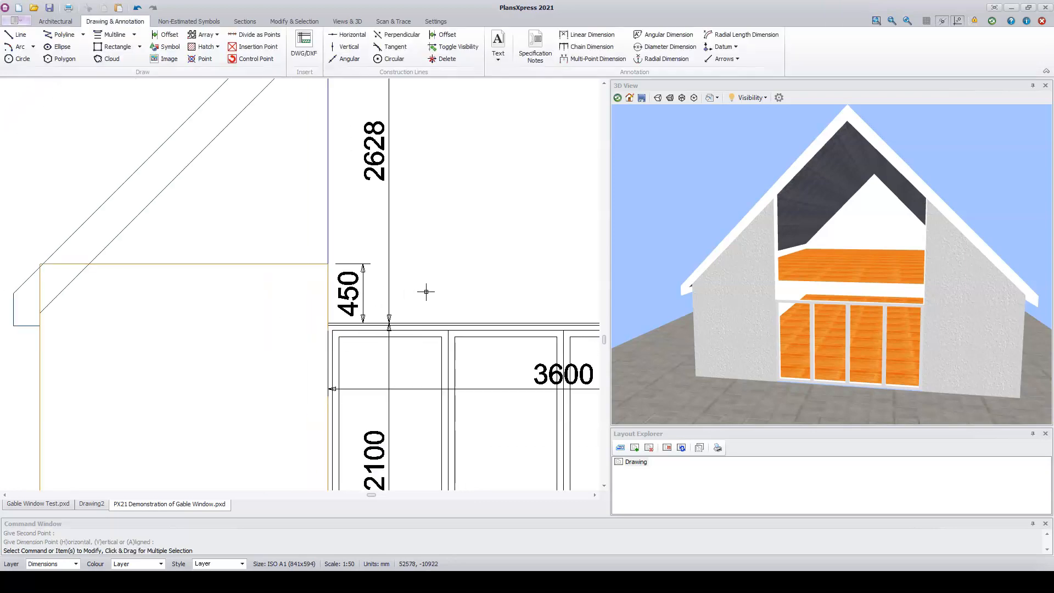
- Choose the Dual Pitch Gable Window from the Windows category of the 3D architectural symbols library
scroll(435, 286, down, 5)
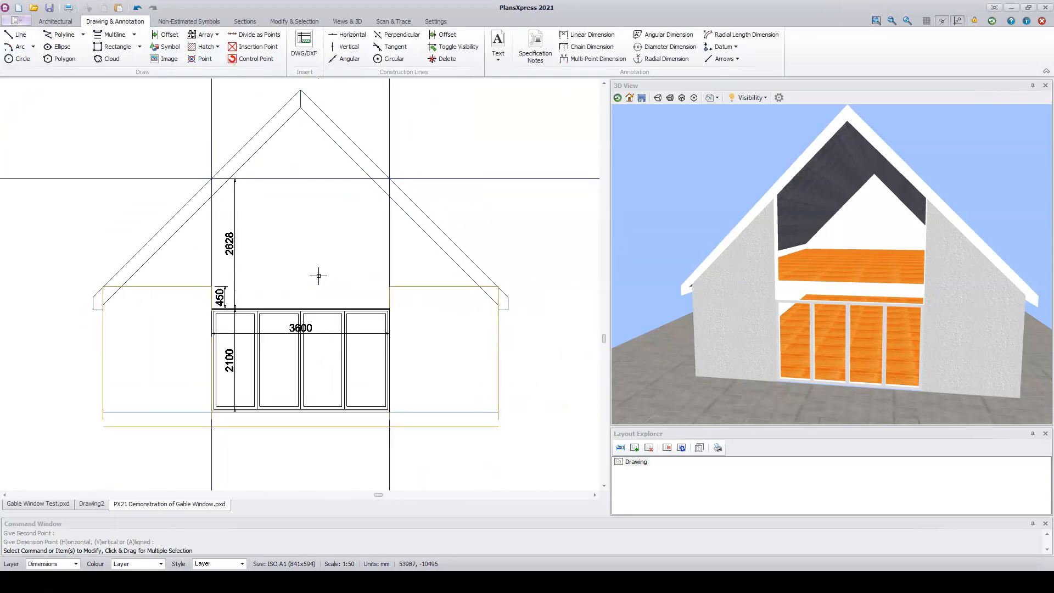
scroll(336, 282, up, 3)
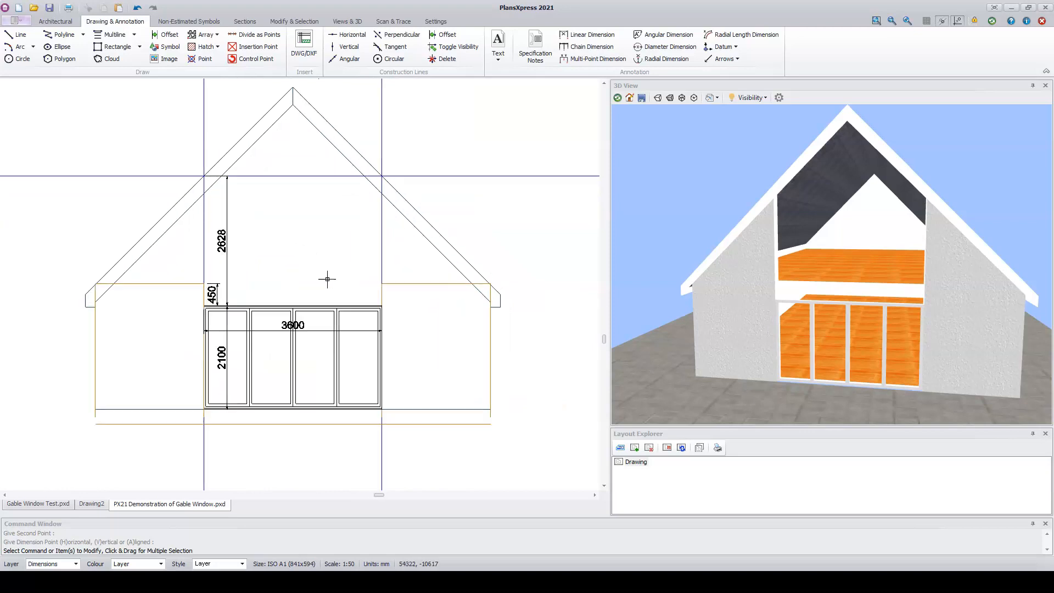
scroll(328, 279, up, 1)
middle_drag(327, 279, 274, 282)
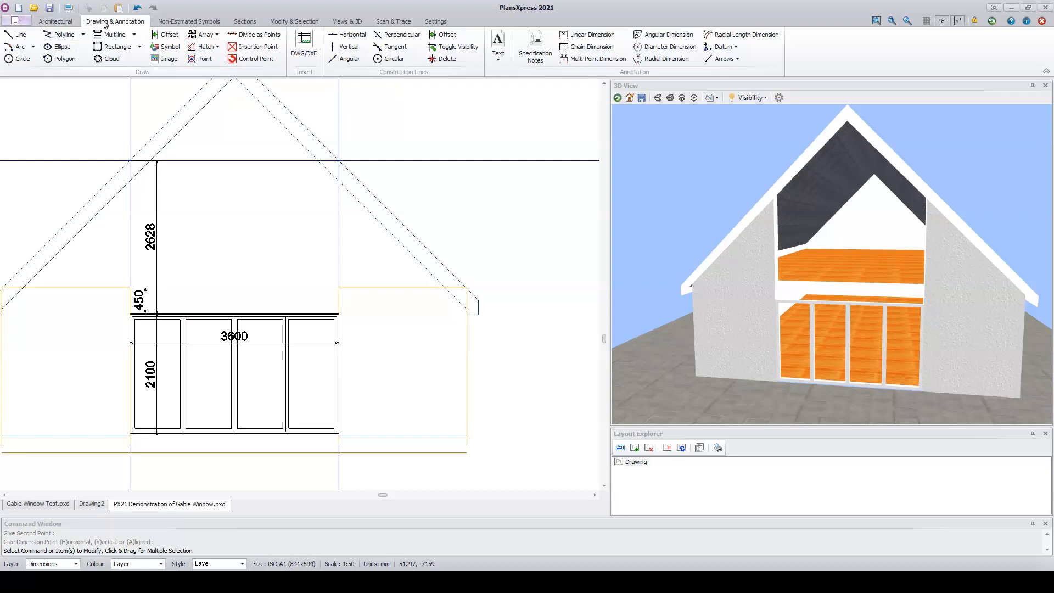
click(167, 23)
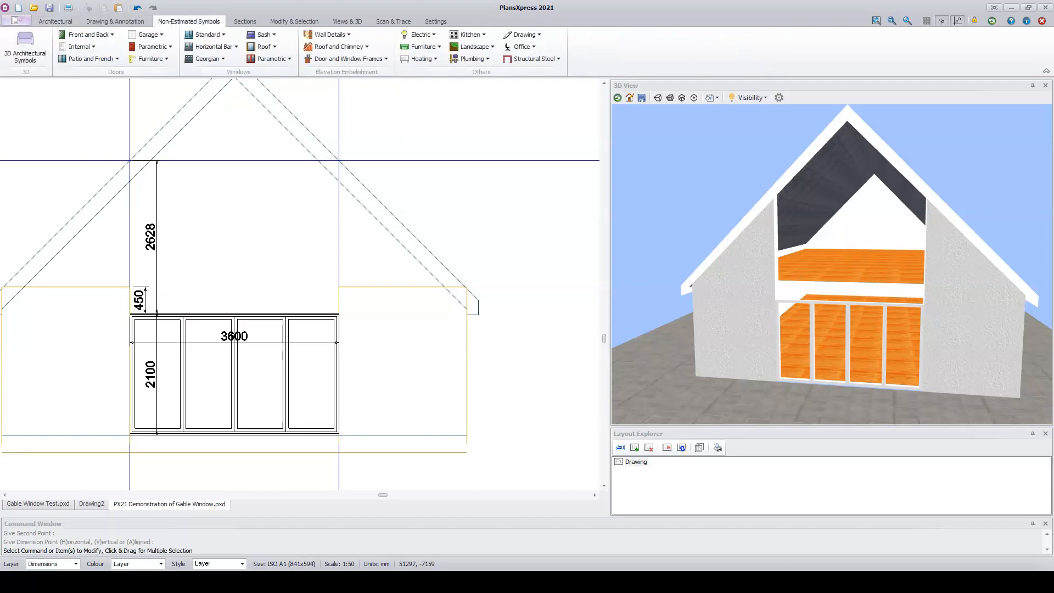
click(24, 42)
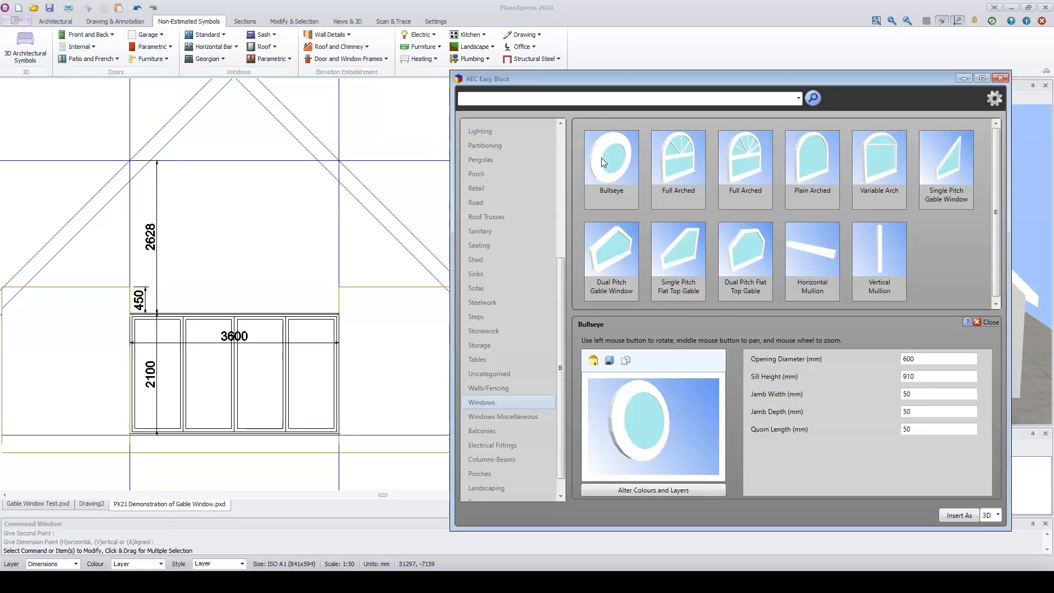
click(618, 267)
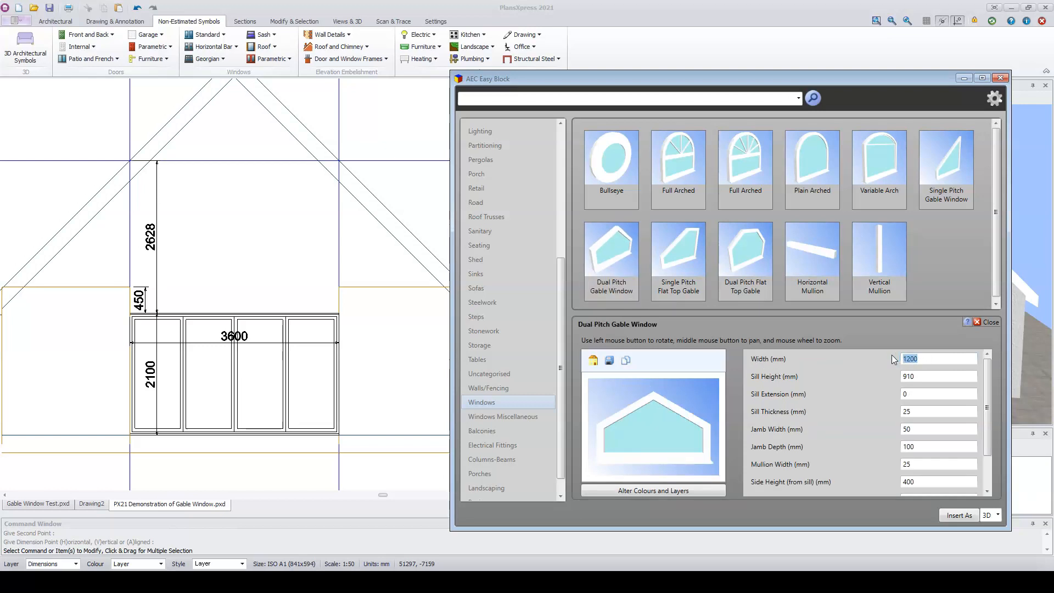
- Set the gable window's width to 3600 mm, sill height to -450 mm, side height to 2628 mm and gable angle to 45
text(0)
key(Tab)
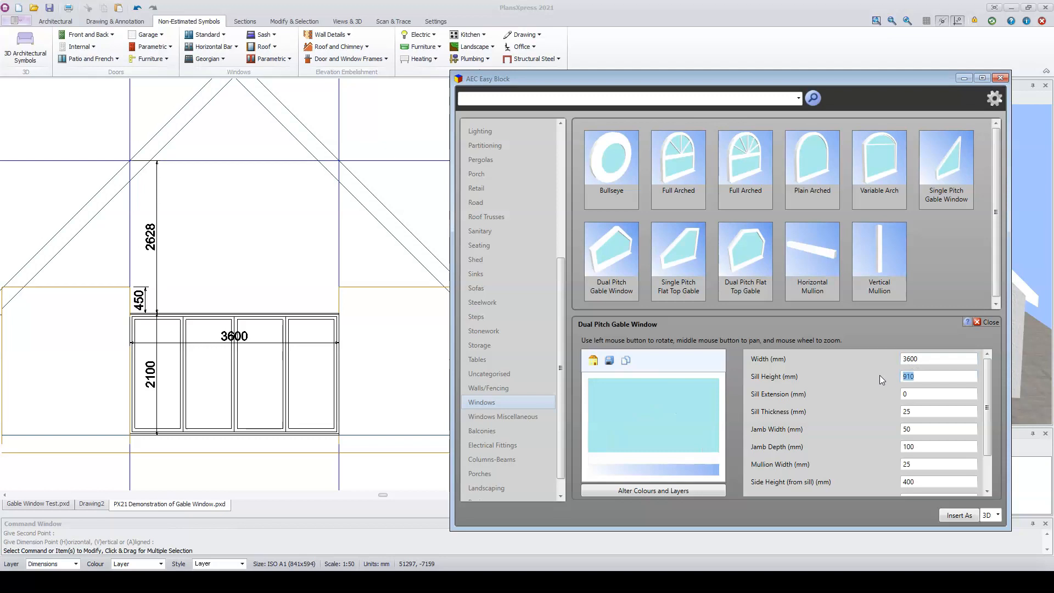
text(-450)
click(927, 397)
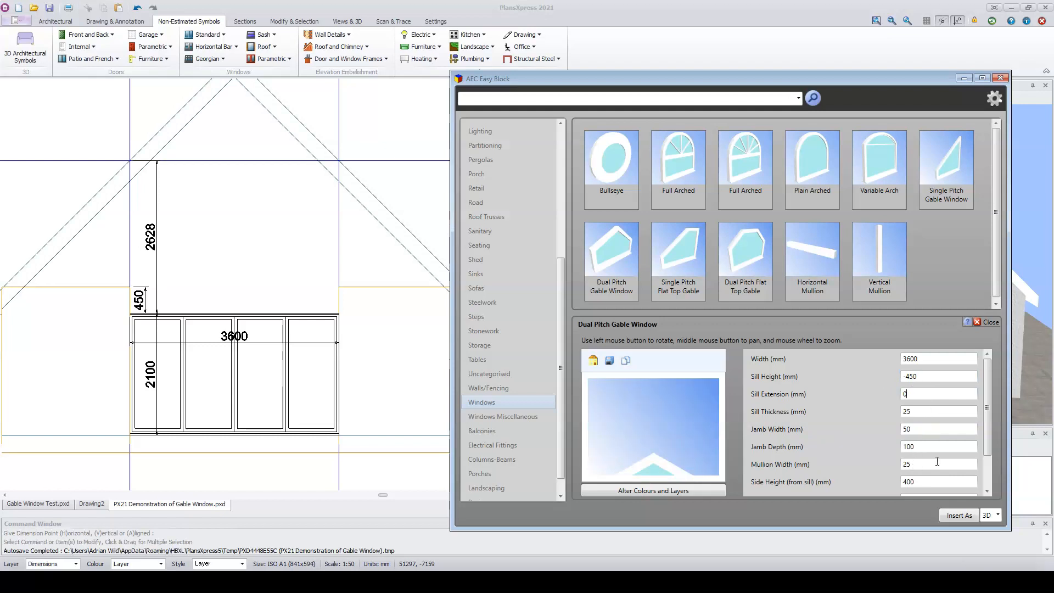
drag(992, 438, 980, 480)
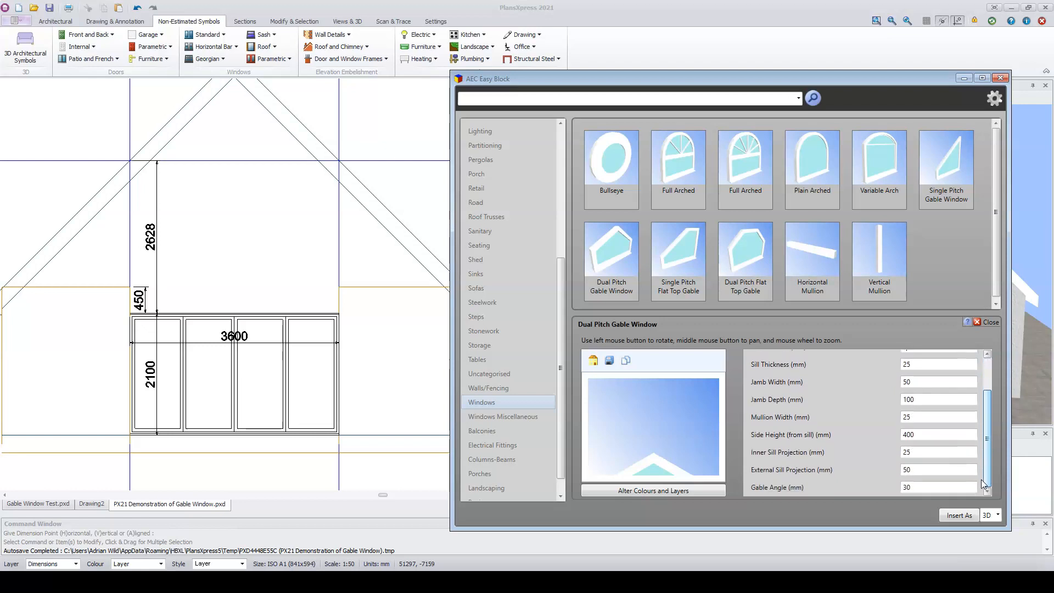
drag(923, 435, 891, 437)
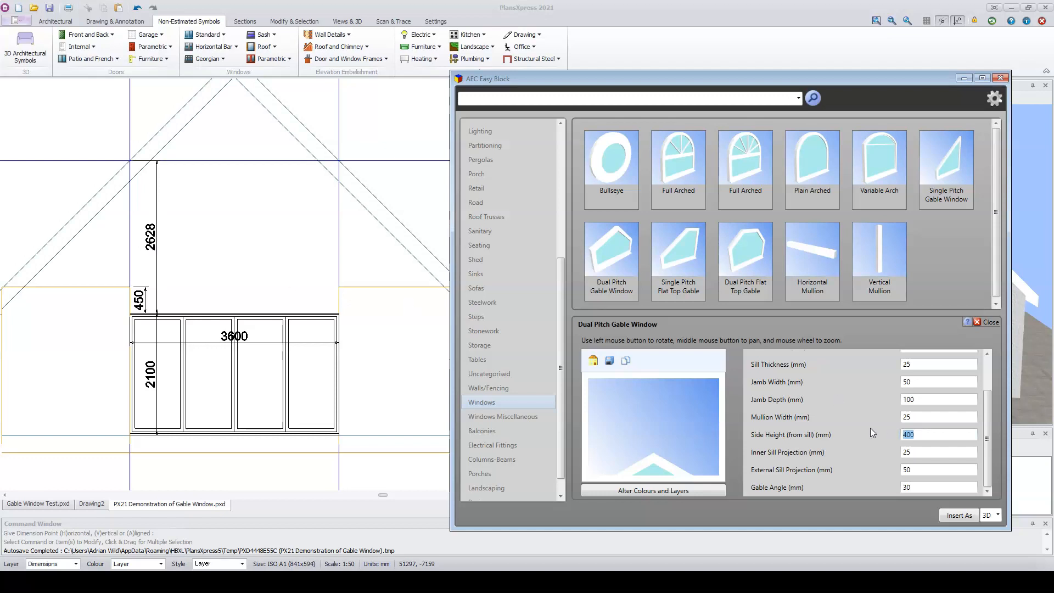
text(2628)
click(902, 487)
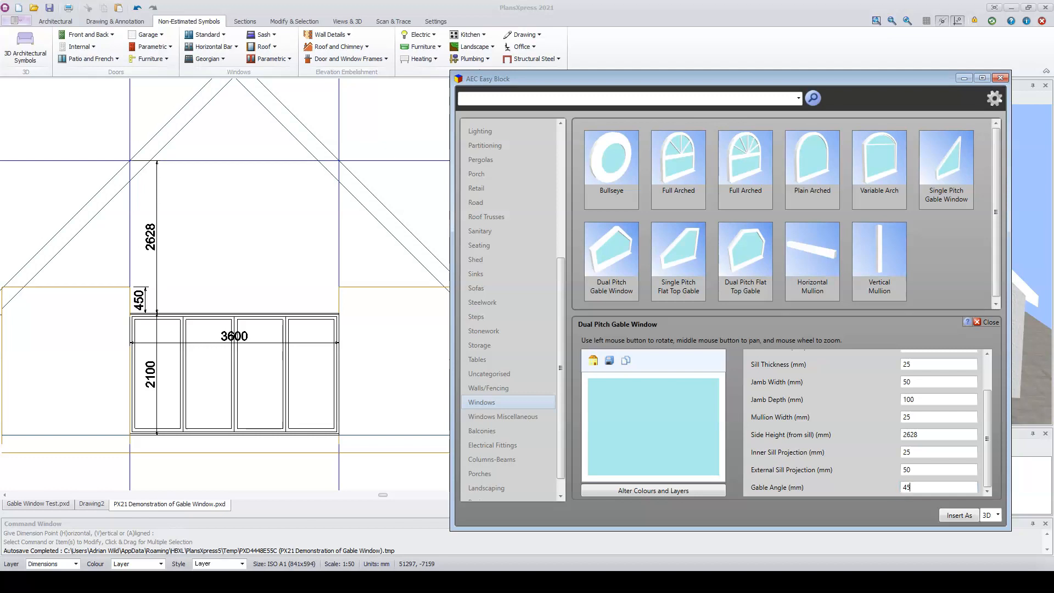
- Start inserting the gable window as a 3D symbol and assign it to the Windows layer
click(958, 516)
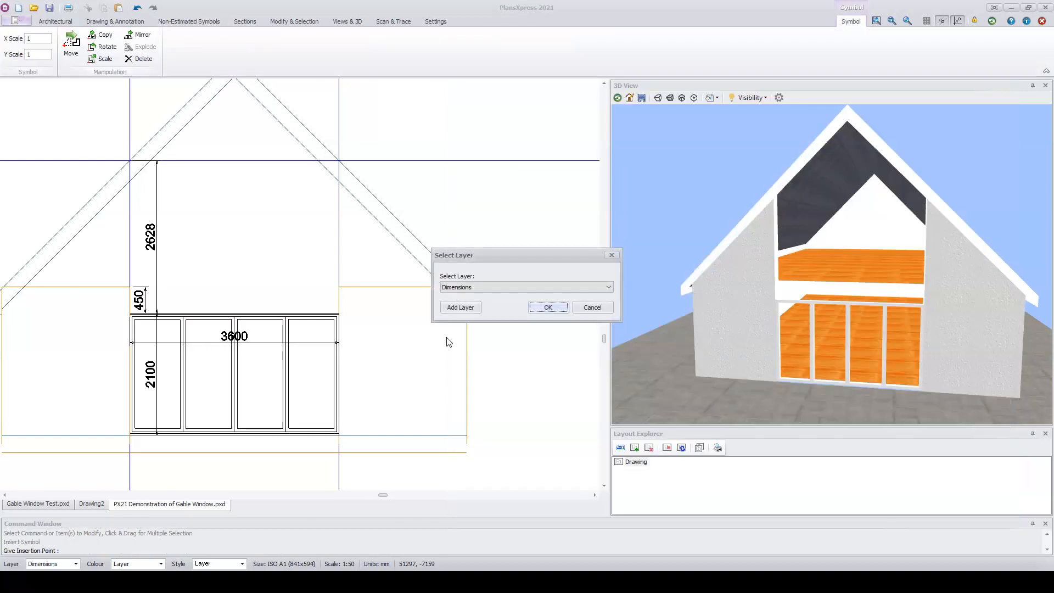
click(610, 288)
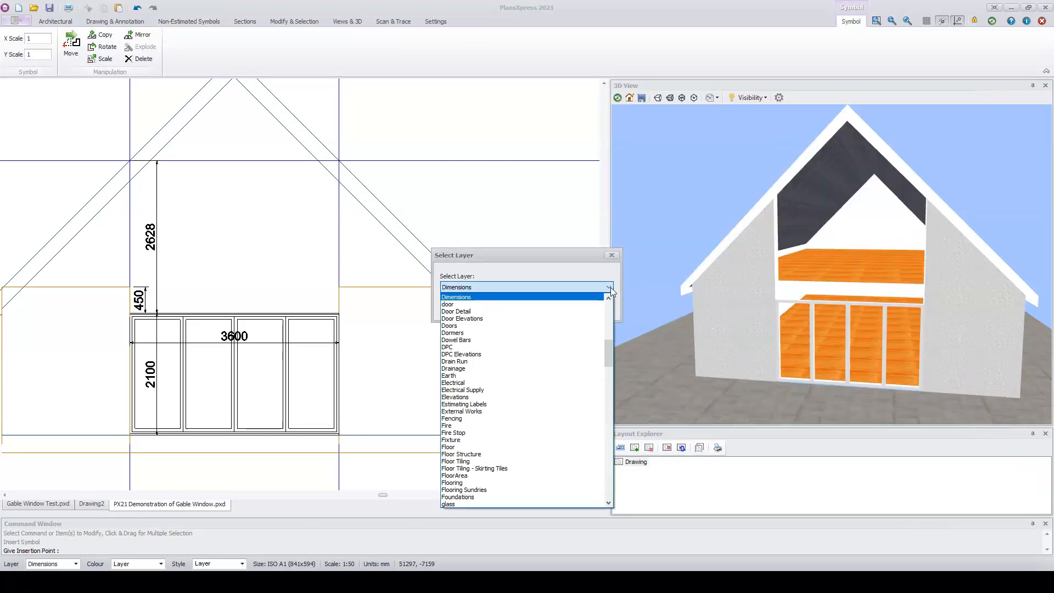
key(w)
scroll(610, 472, down, 2)
scroll(608, 478, down, 2)
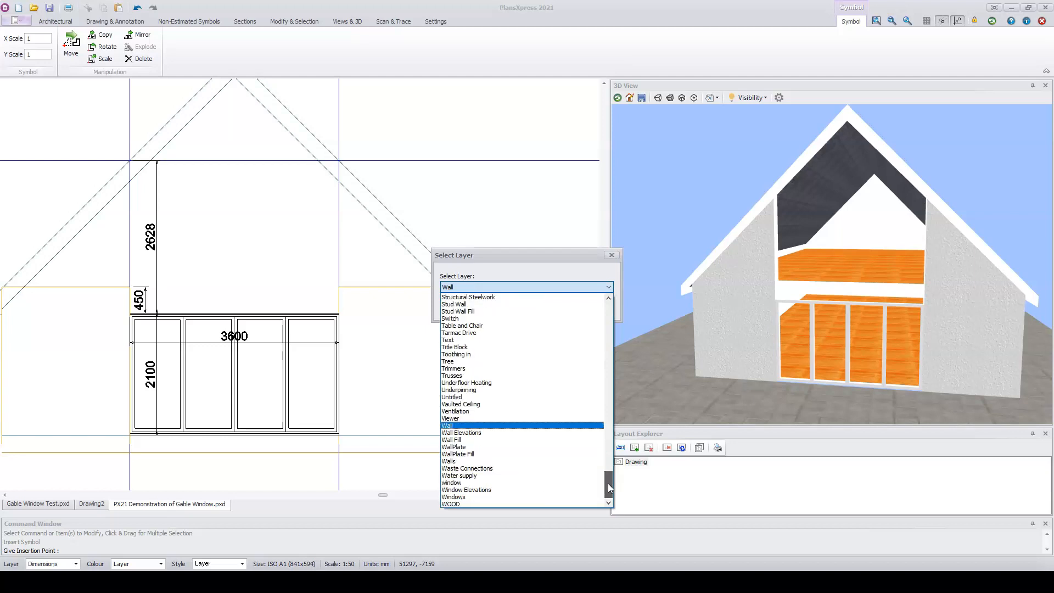
click(527, 497)
click(558, 310)
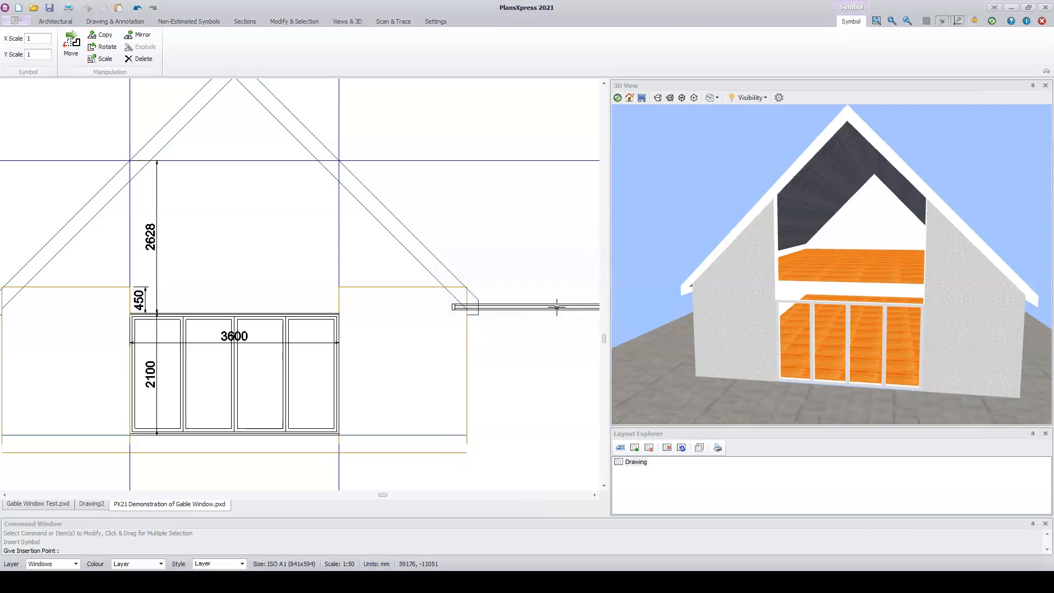
- Place the gable window in open space beside the gable end of the upper-floor plan, rotated 90 degrees
scroll(523, 377, down, 4)
scroll(166, 296, down, 3)
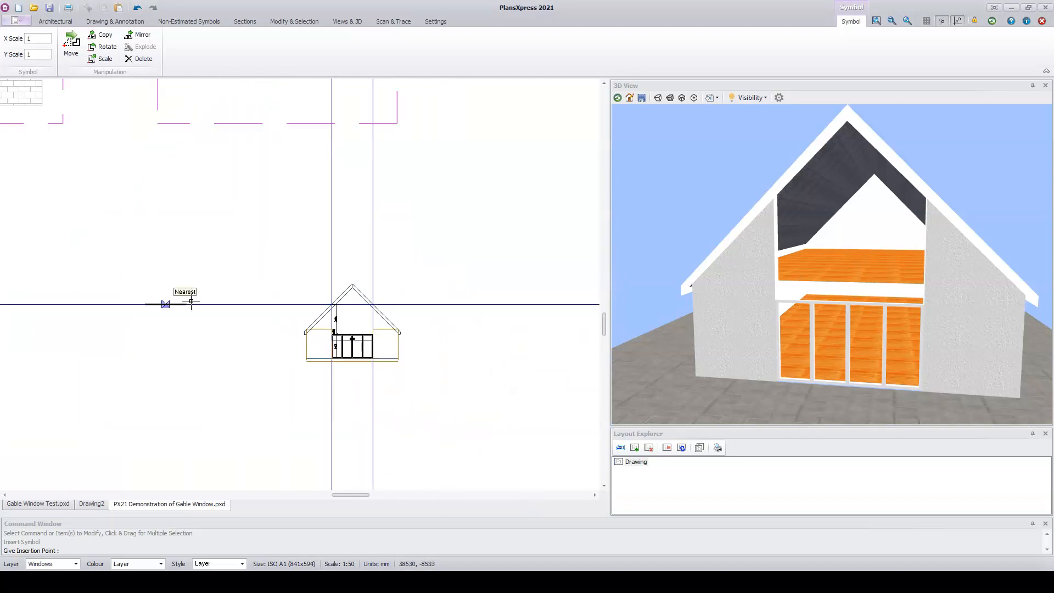
middle_drag(173, 188, 511, 486)
middle_drag(557, 431, 351, 386)
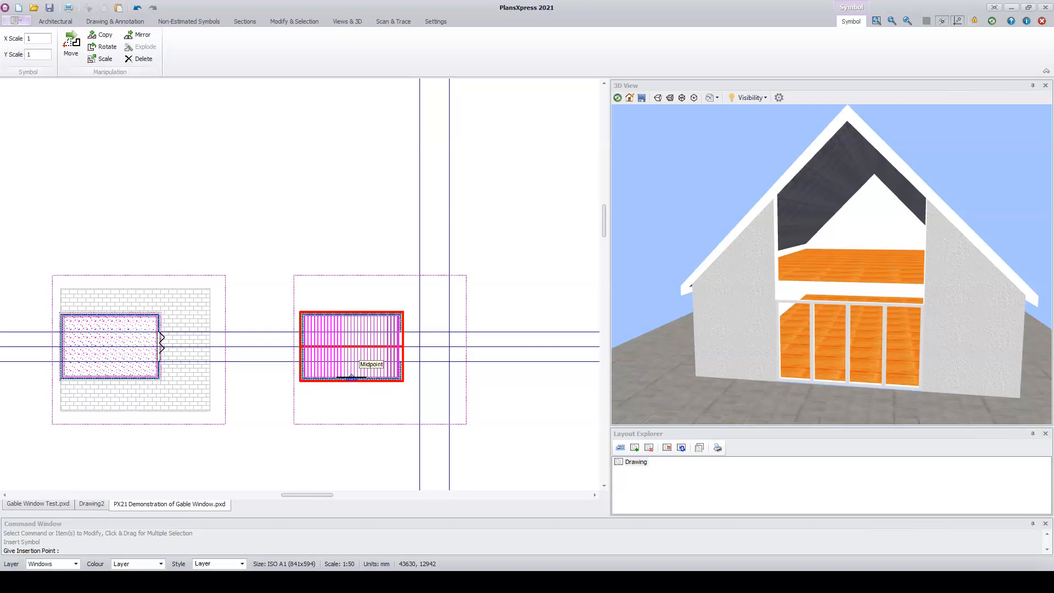
scroll(369, 355, up, 5)
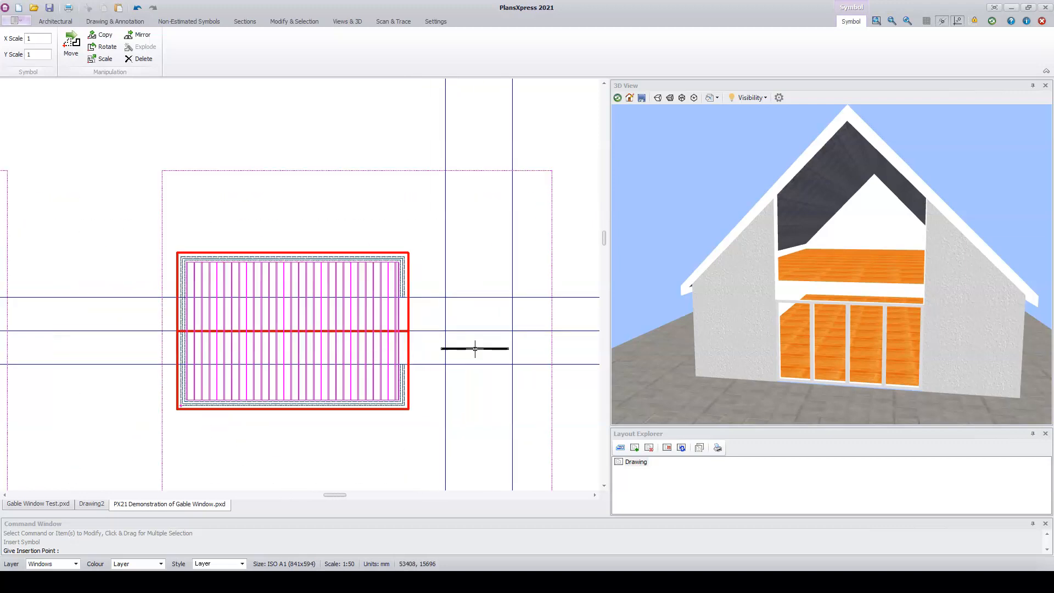
click(458, 302)
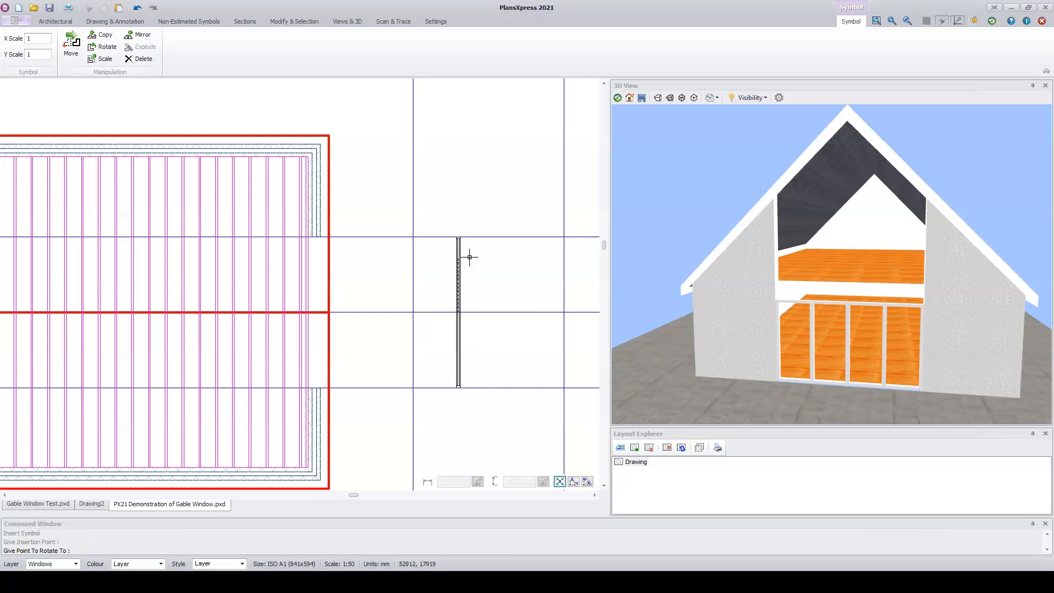
click(470, 256)
- Move the gable window by its outer upper corner into the wall opening, set 50 mm inward from the wall's outer face
scroll(467, 238, up, 3)
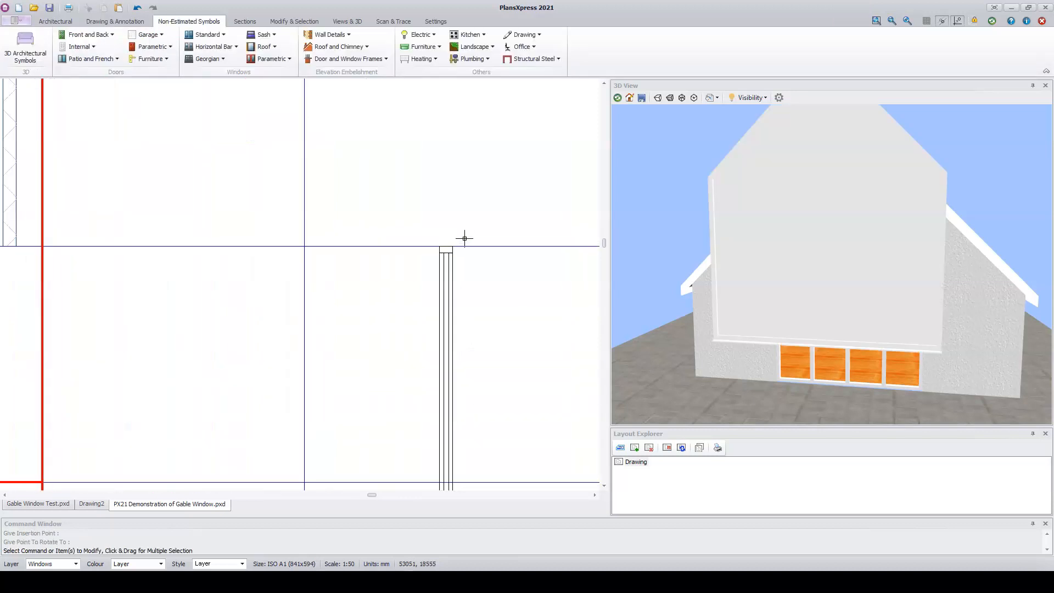
click(447, 273)
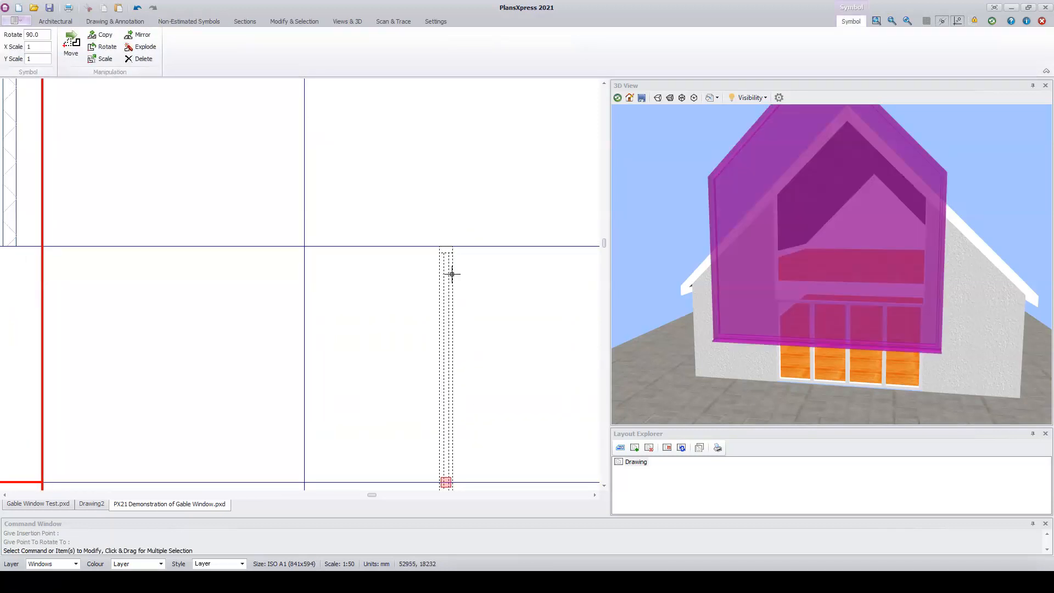
right_click(452, 274)
click(486, 271)
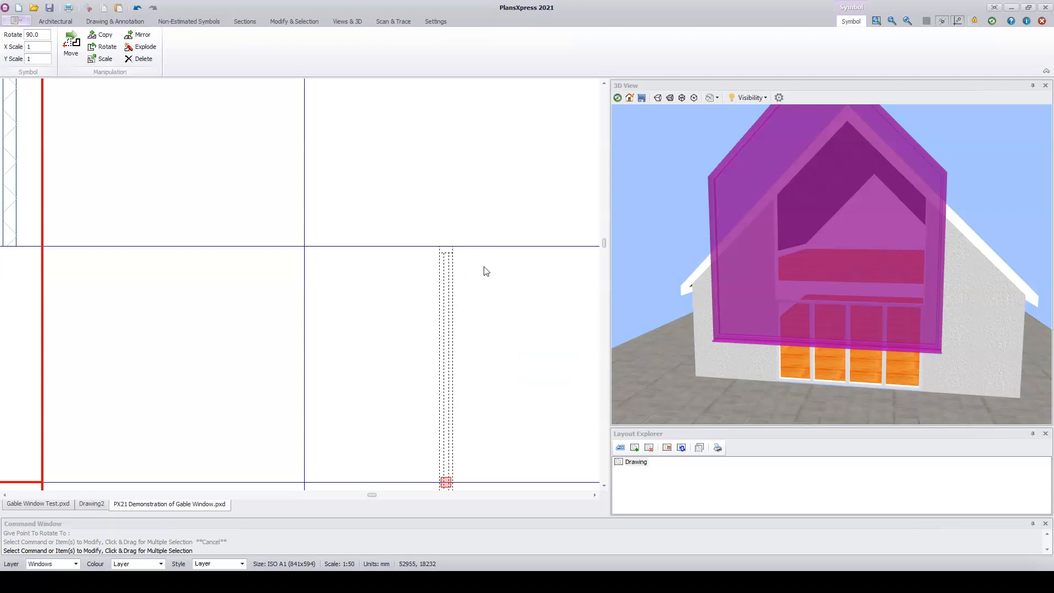
scroll(453, 243, up, 3)
click(453, 242)
scroll(495, 291, down, 5)
scroll(207, 294, up, 4)
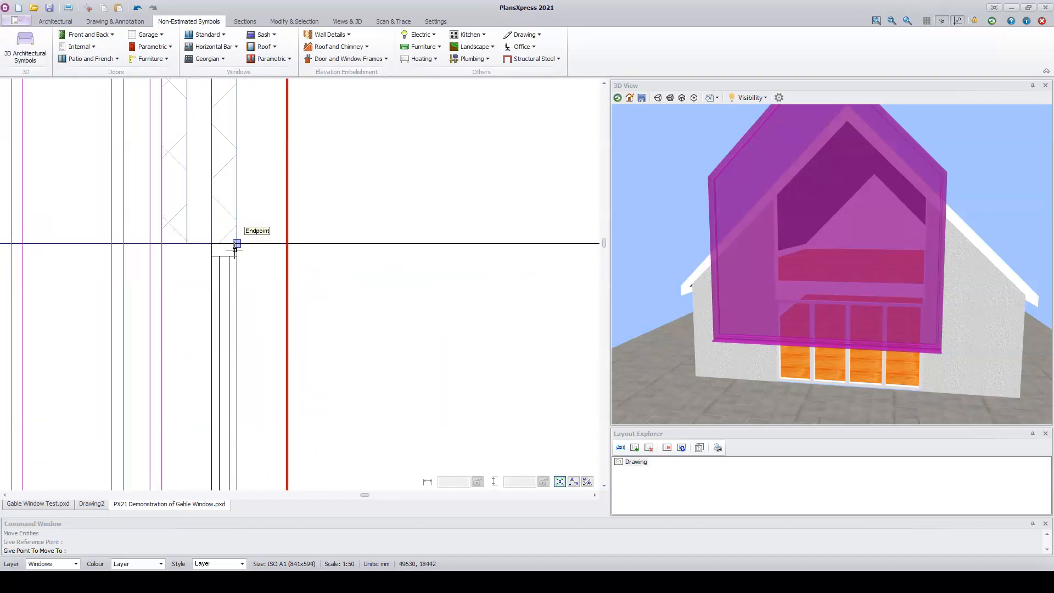
text(50)
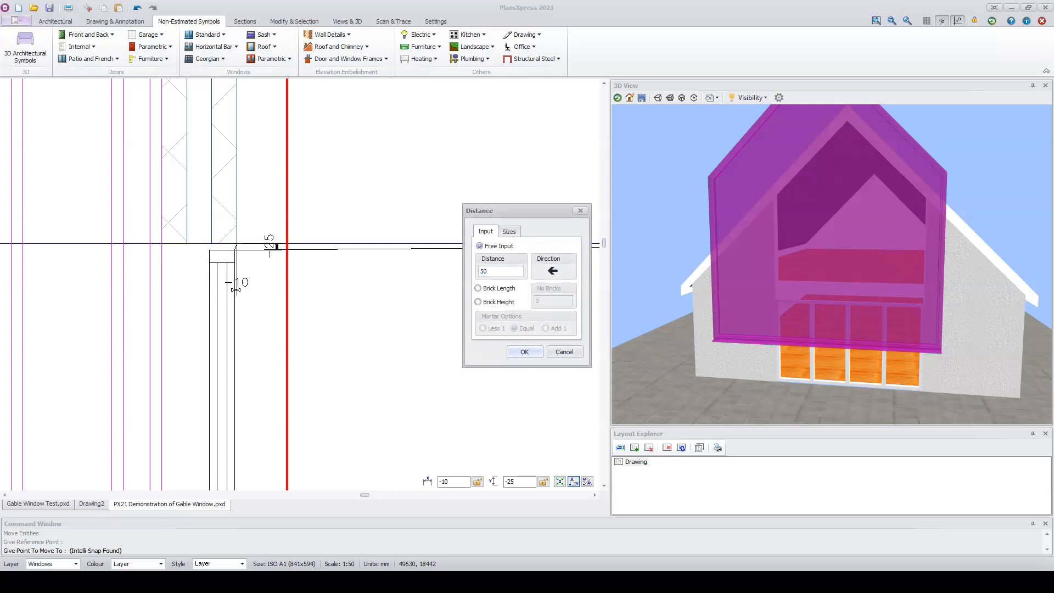
key(Return)
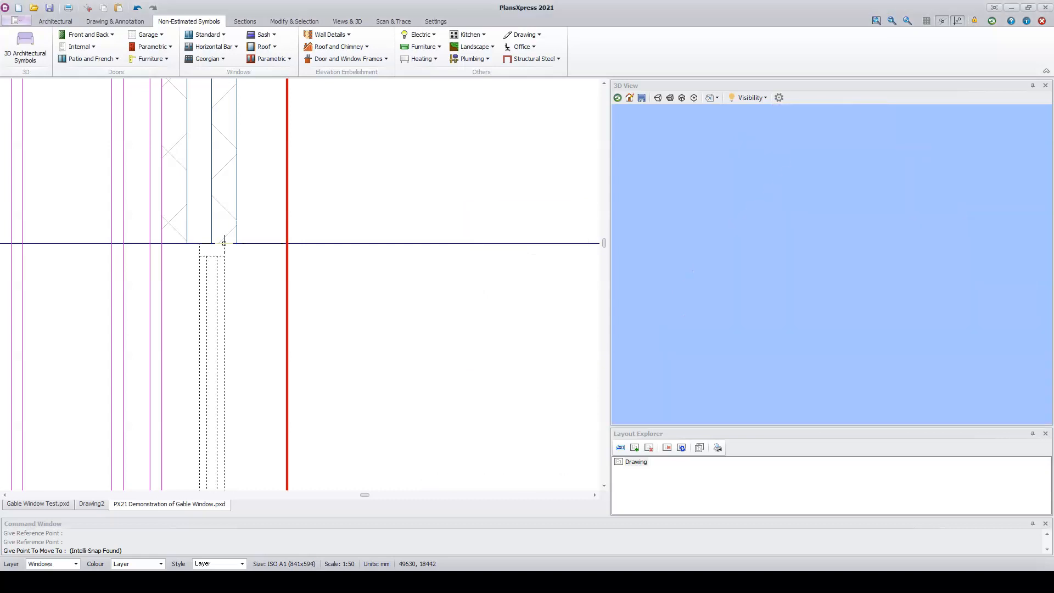
- Examine the fit of the gable window against the wall and doors in the 3D view and in the upper-floor plan
drag(776, 285, 823, 328)
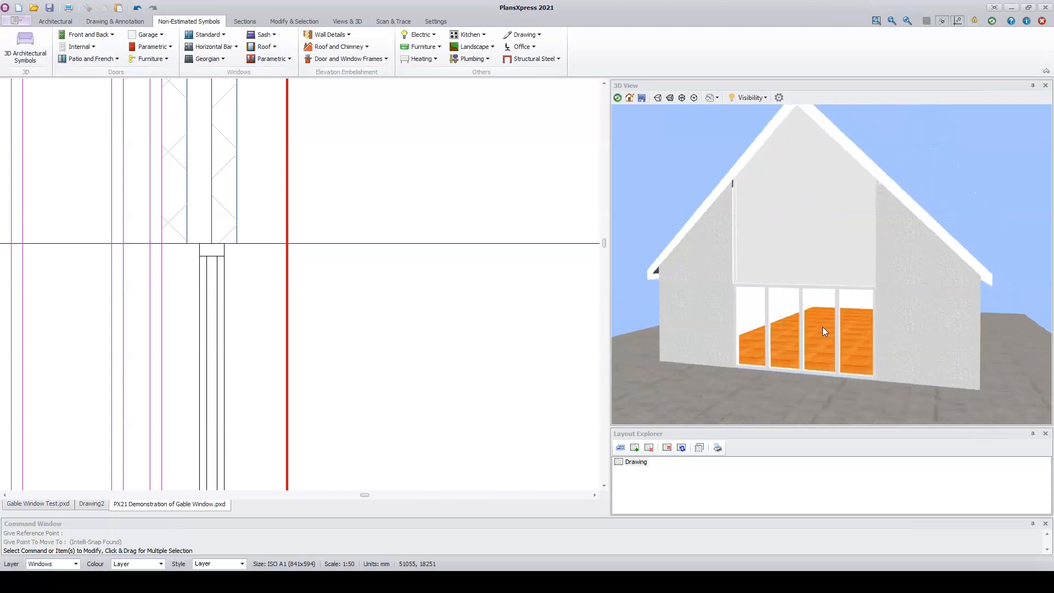
scroll(361, 294, down, 1)
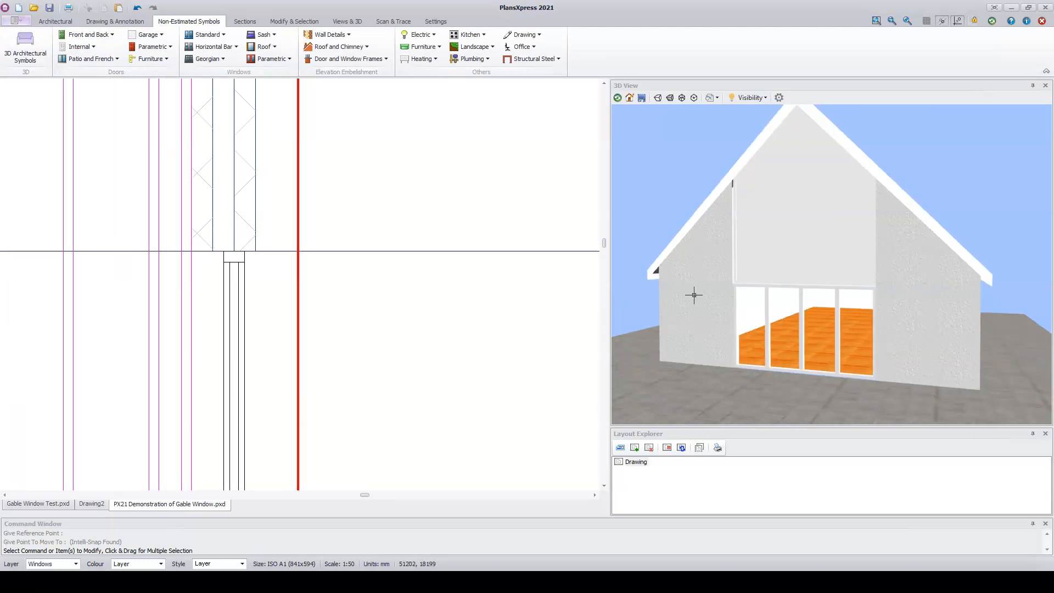
scroll(765, 265, up, 2)
drag(735, 271, 713, 245)
scroll(695, 236, up, 3)
scroll(485, 245, down, 3)
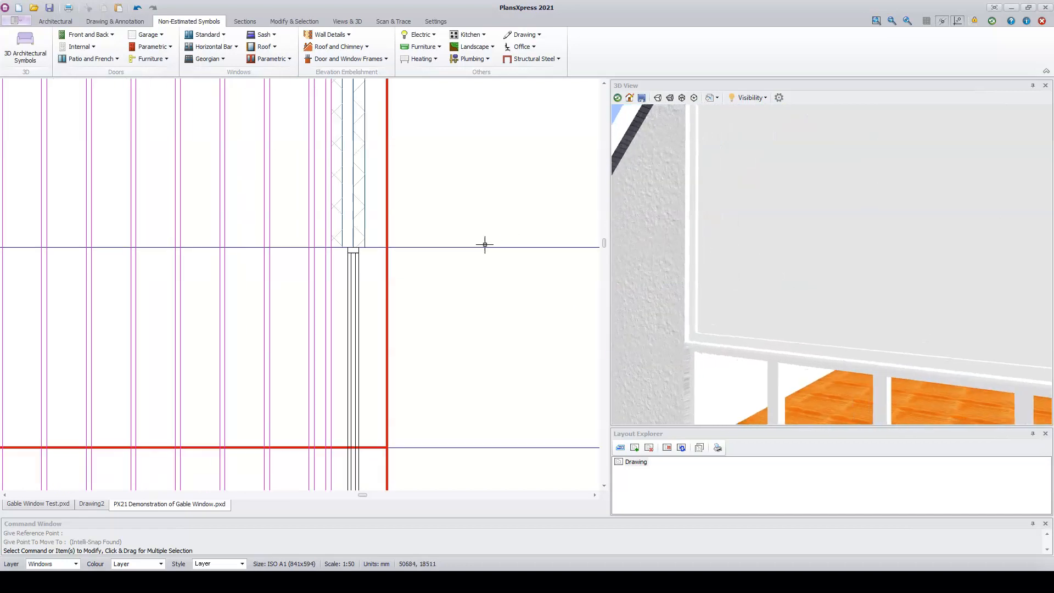
scroll(476, 269, down, 3)
scroll(480, 271, down, 1)
middle_drag(480, 271, 426, 223)
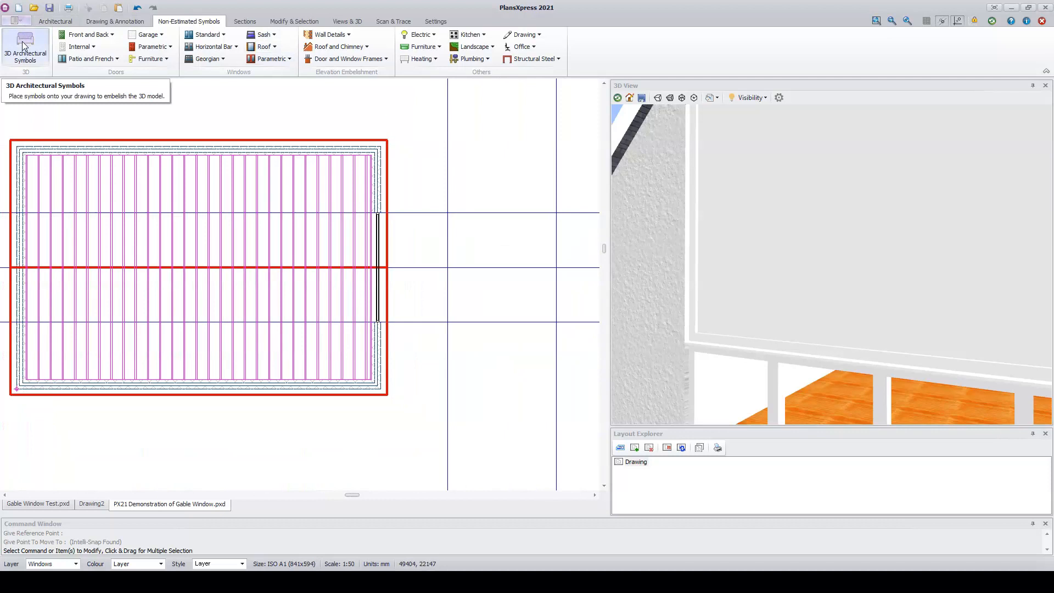
- Return to the gable elevation's dimensions and choose the Vertical Panel from the Boxing category of the 3D architectural symbols
scroll(385, 273, down, 4)
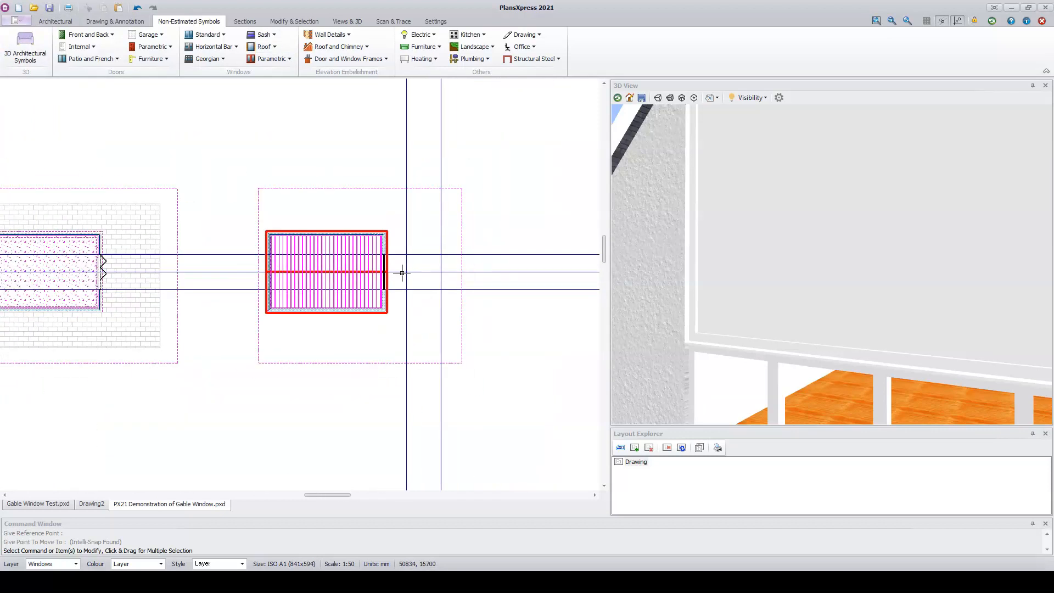
scroll(430, 297, down, 2)
scroll(469, 358, up, 1)
middle_drag(467, 359, 440, 269)
scroll(393, 402, up, 5)
scroll(370, 396, up, 4)
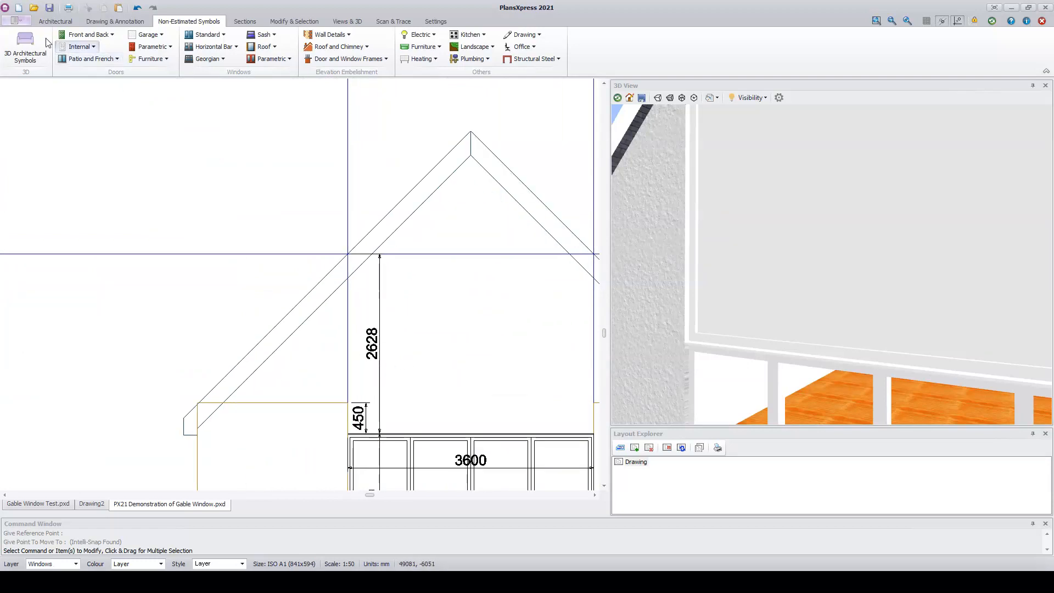
click(25, 43)
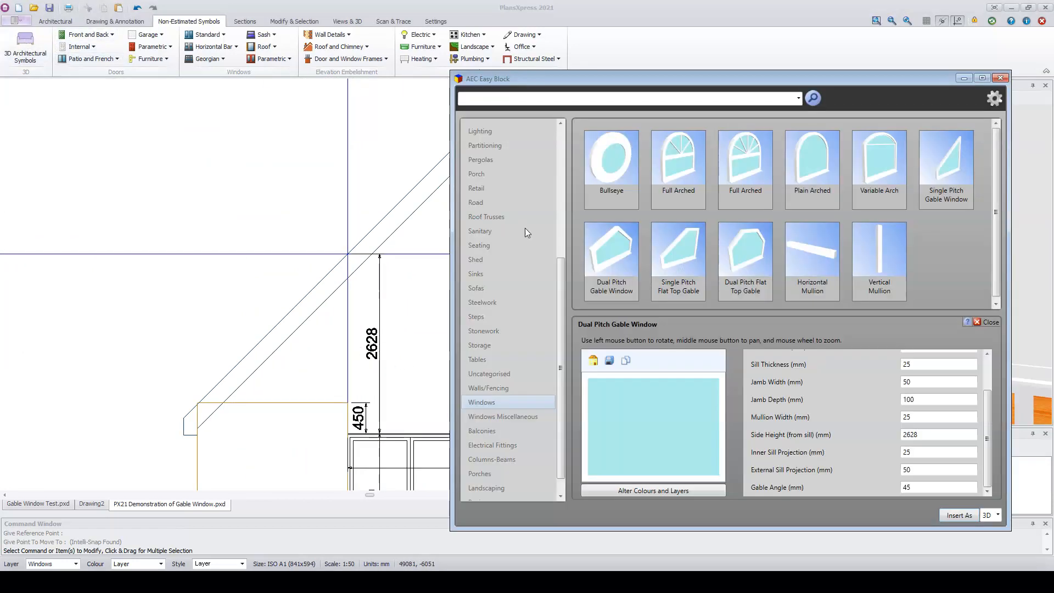
click(497, 480)
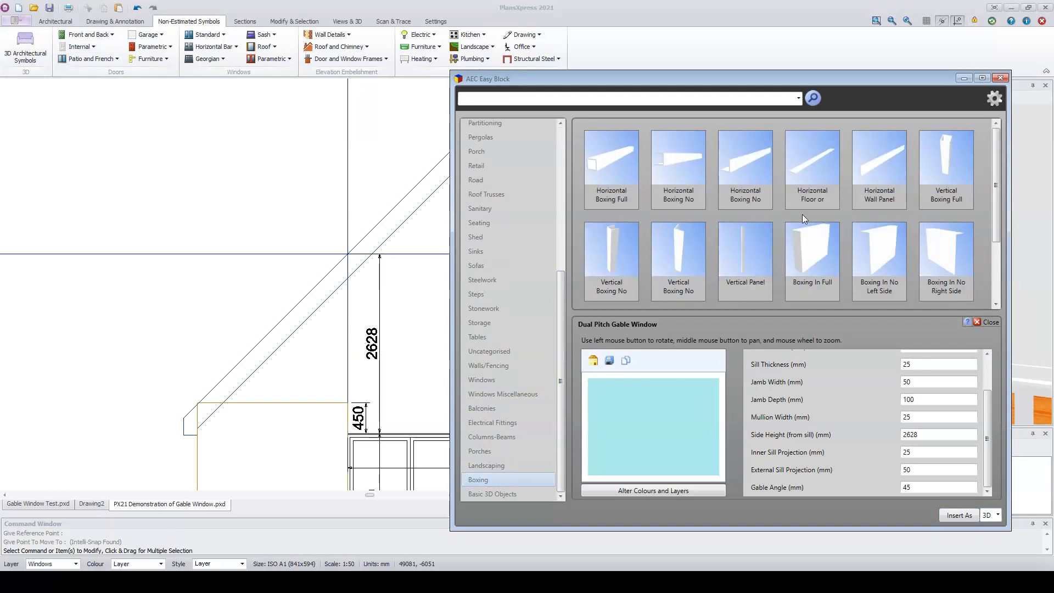
click(743, 246)
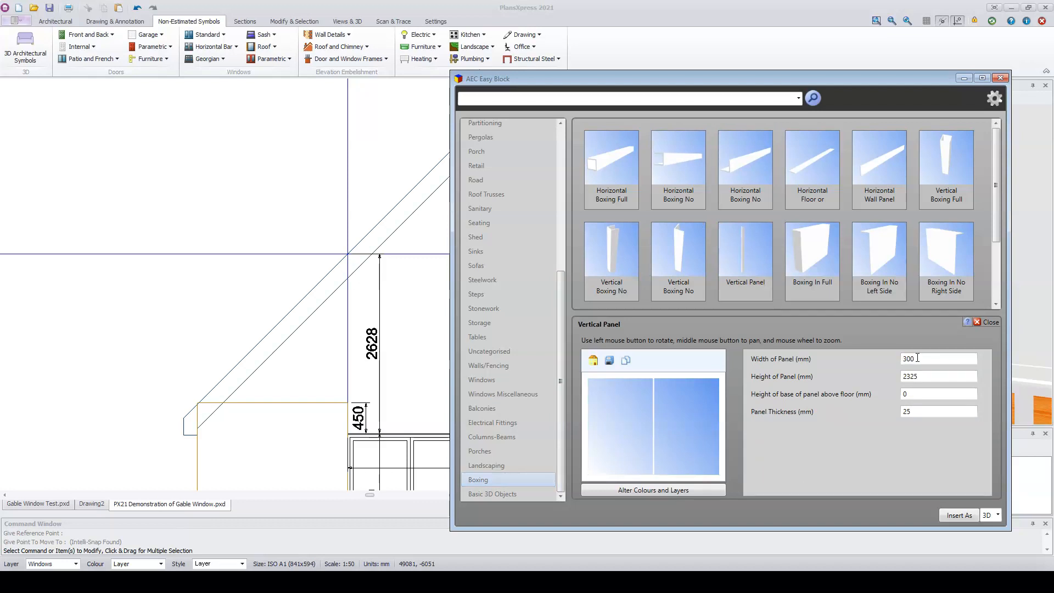
- Set the Vertical Panel's height to 2625 mm, base height to -450 mm and thickness to 10 mm, and insert it on the Windows layer
text(2625)
key(Tab)
click(957, 515)
click(548, 307)
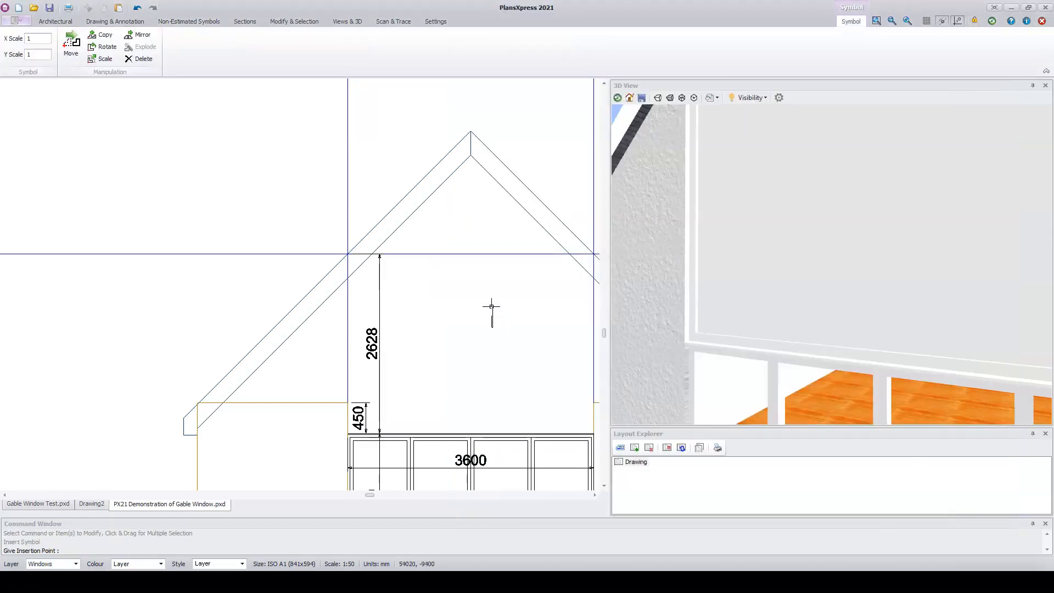
- Place the vertical panel from the outer wall corner at the upper end of the gable opening in the upper-floor plan, aligned across the wall thickness
scroll(489, 306, down, 3)
middle_drag(243, 102, 303, 201)
scroll(547, 313, up, 6)
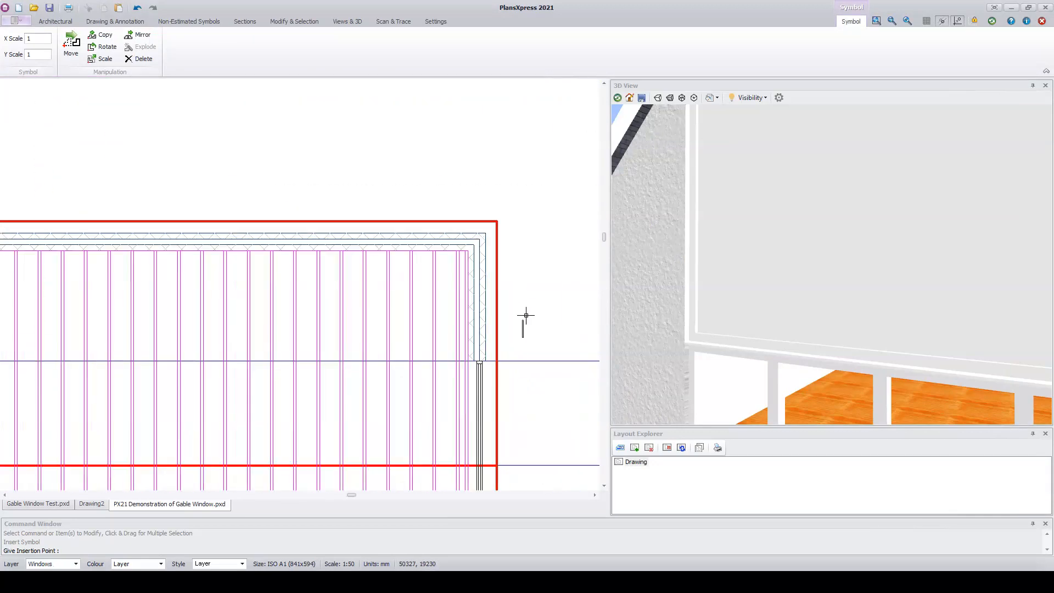
scroll(418, 423, up, 2)
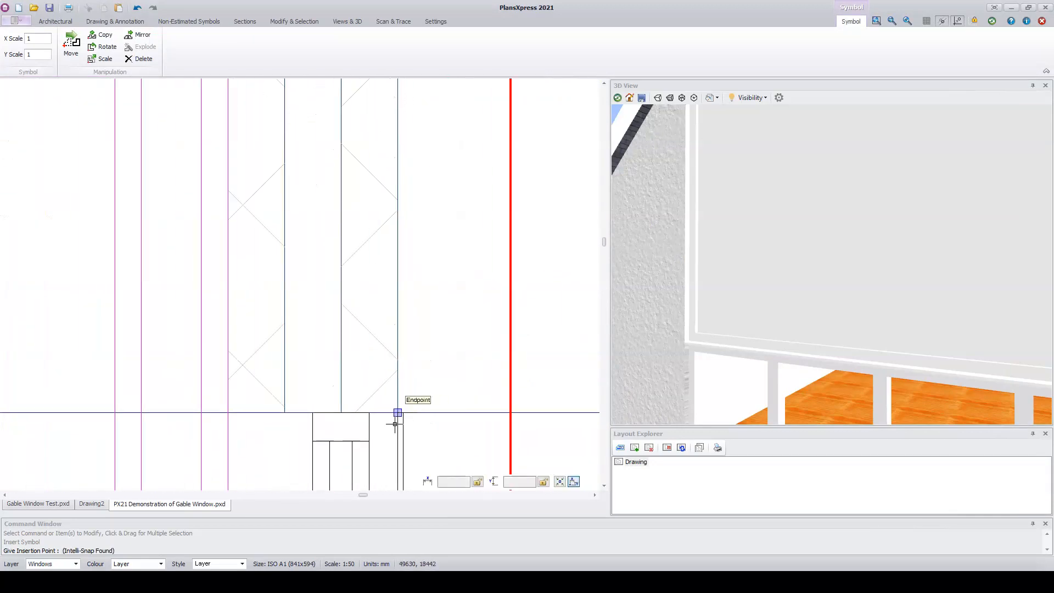
click(397, 415)
click(433, 419)
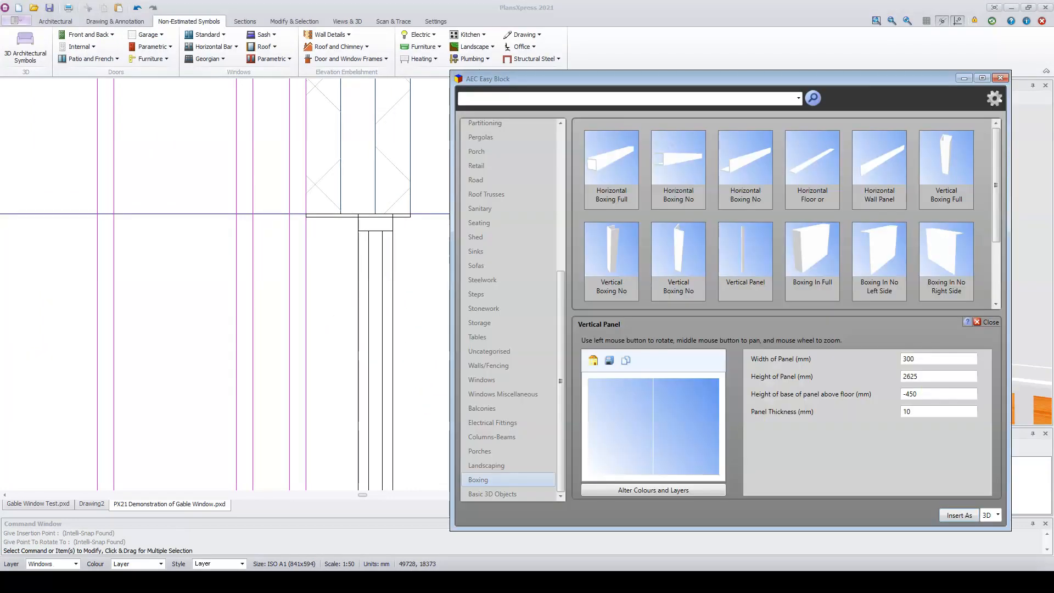
- Insert a second identical panel on the Windows layer across the wall thickness at the lower end of the plan's gable opening
click(960, 515)
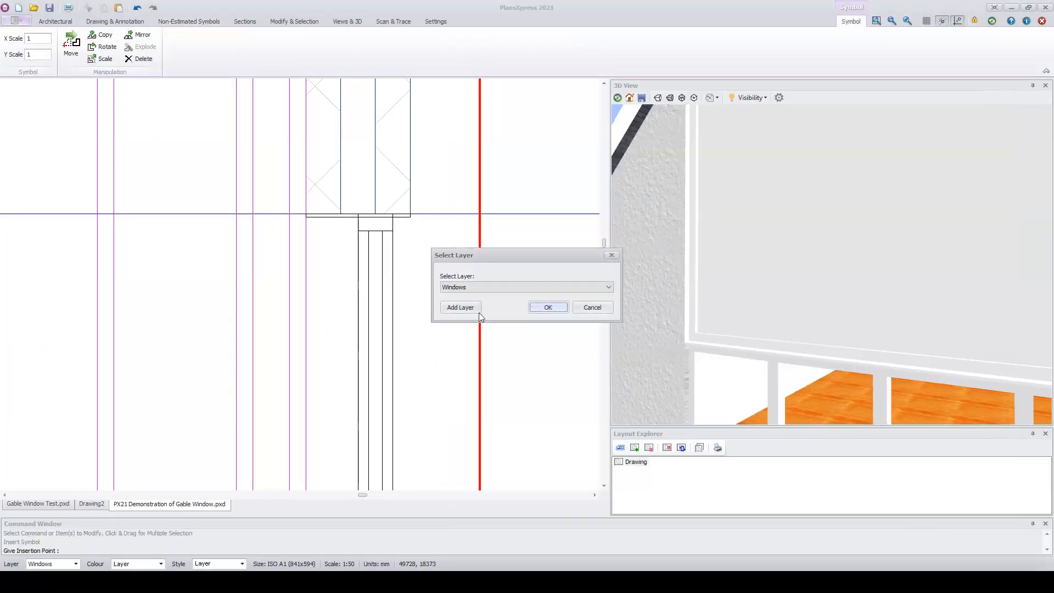
click(548, 308)
scroll(377, 314, down, 3)
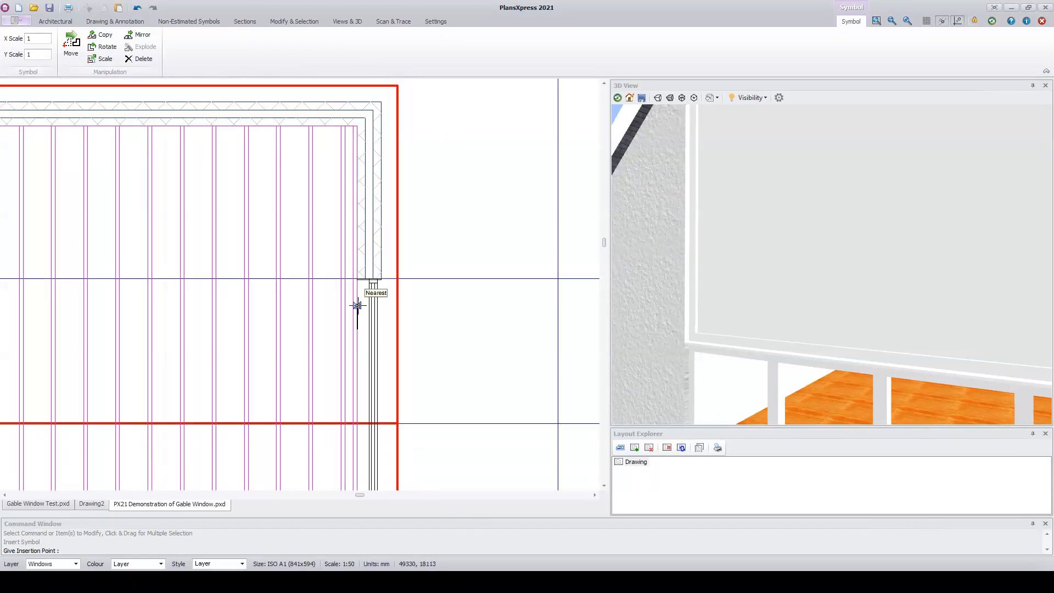
scroll(405, 329, up, 6)
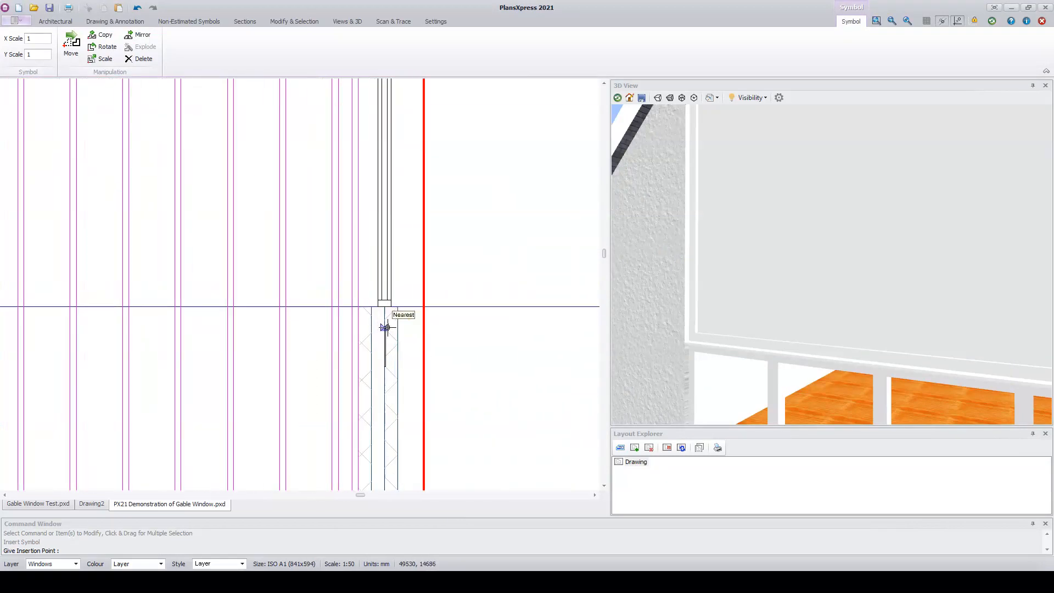
click(322, 285)
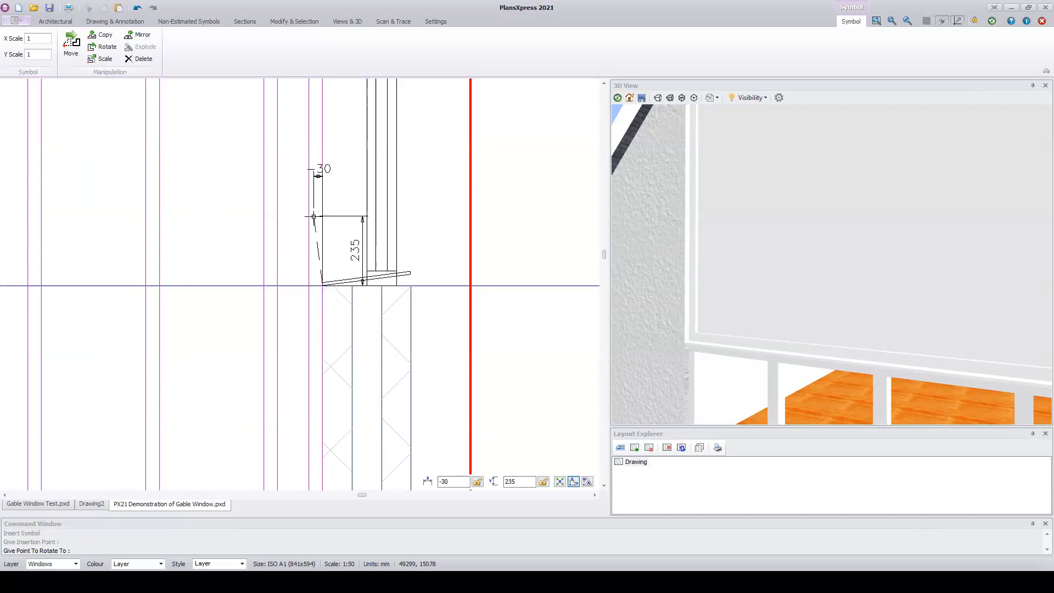
click(322, 206)
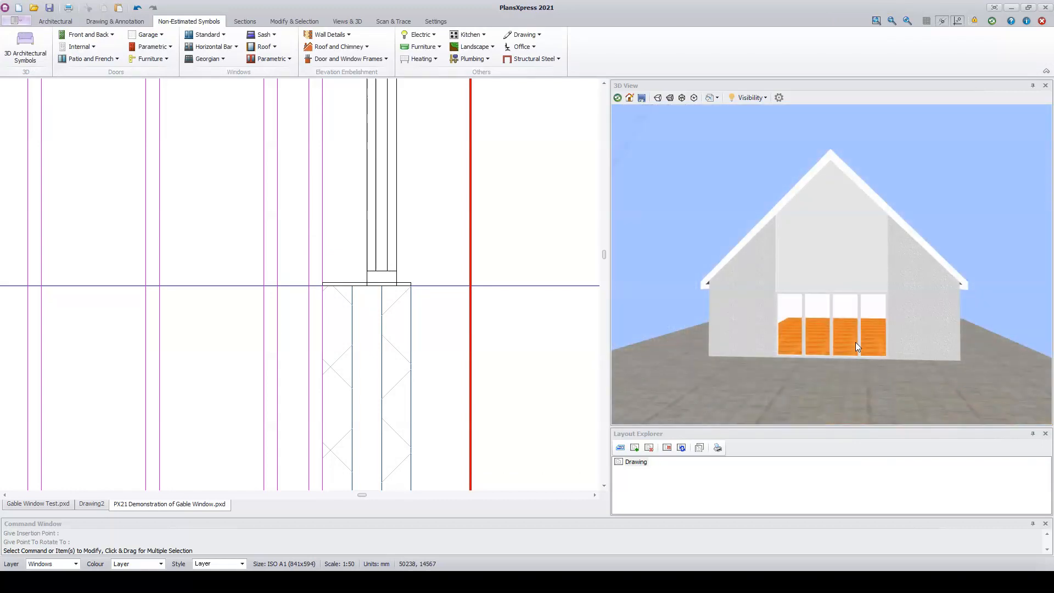
- Draw vertical construction lines on the gable elevation through the three joints between the bi-fold door leaves
scroll(439, 338, down, 3)
scroll(442, 343, down, 5)
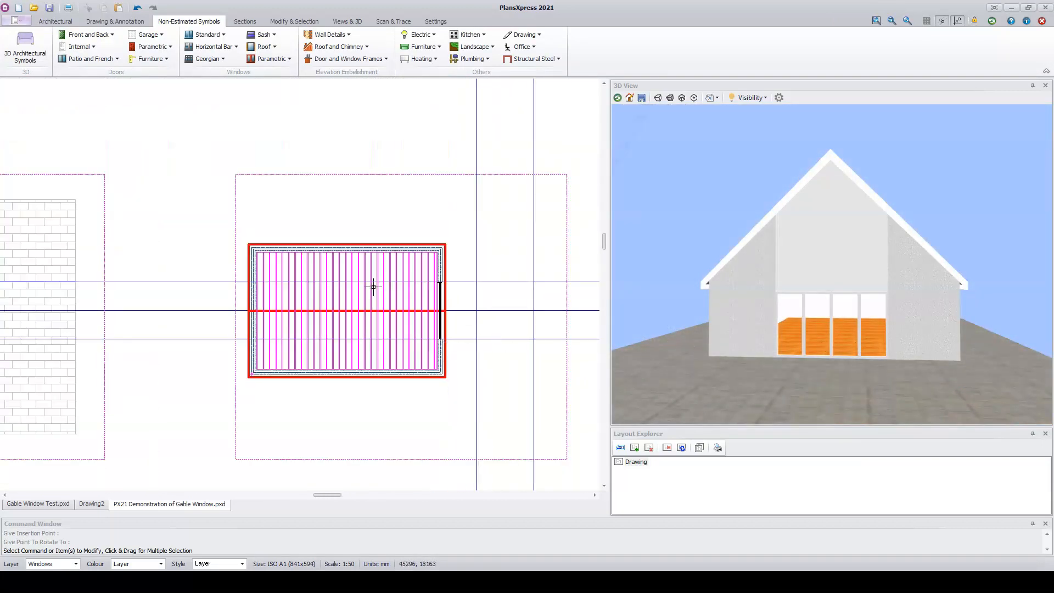
scroll(478, 301, down, 3)
middle_drag(522, 322, 280, 198)
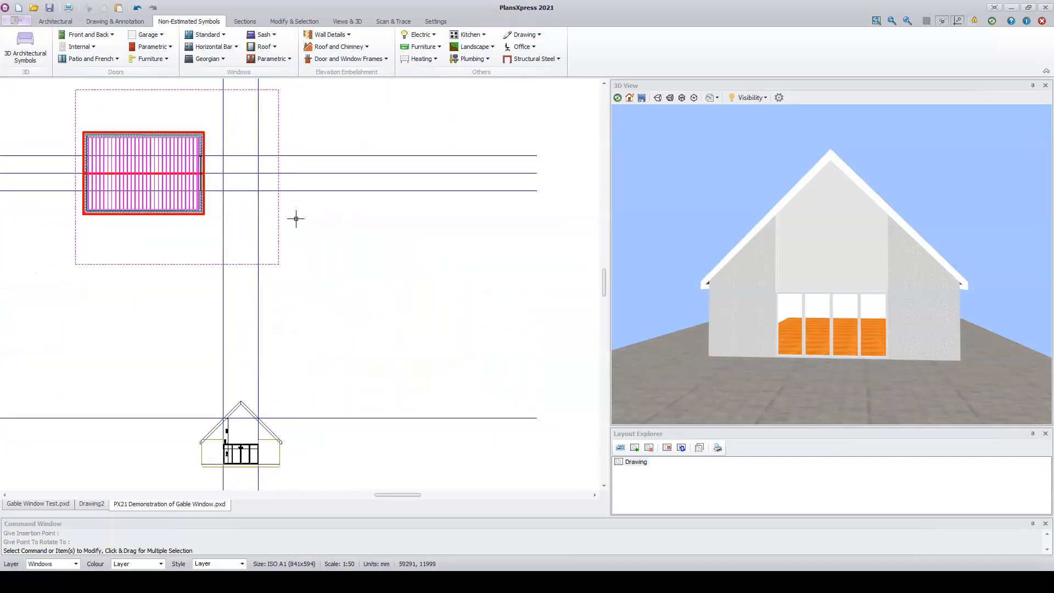
scroll(231, 439, up, 6)
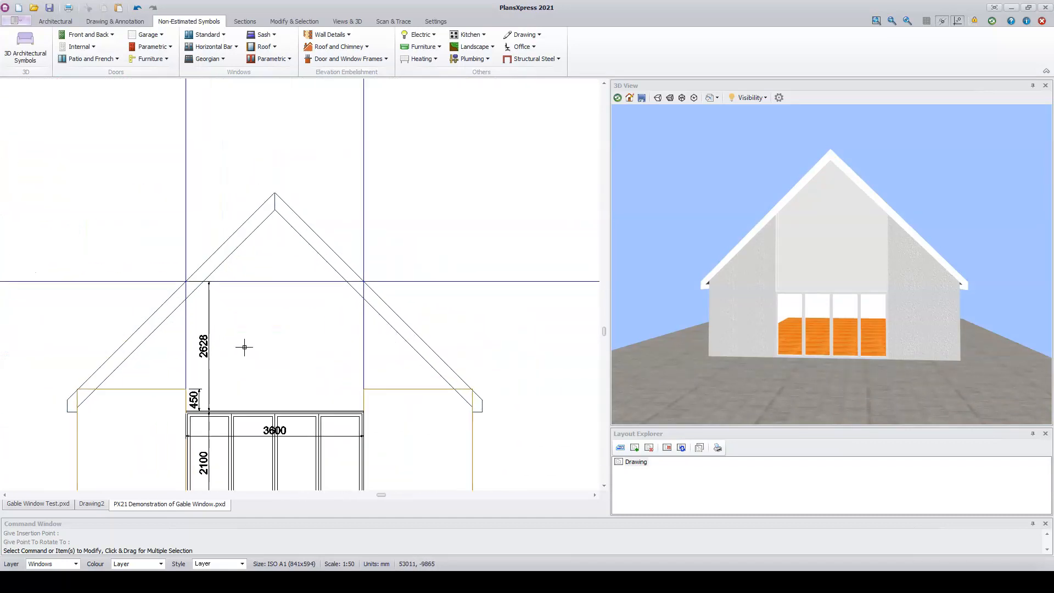
click(115, 22)
click(346, 47)
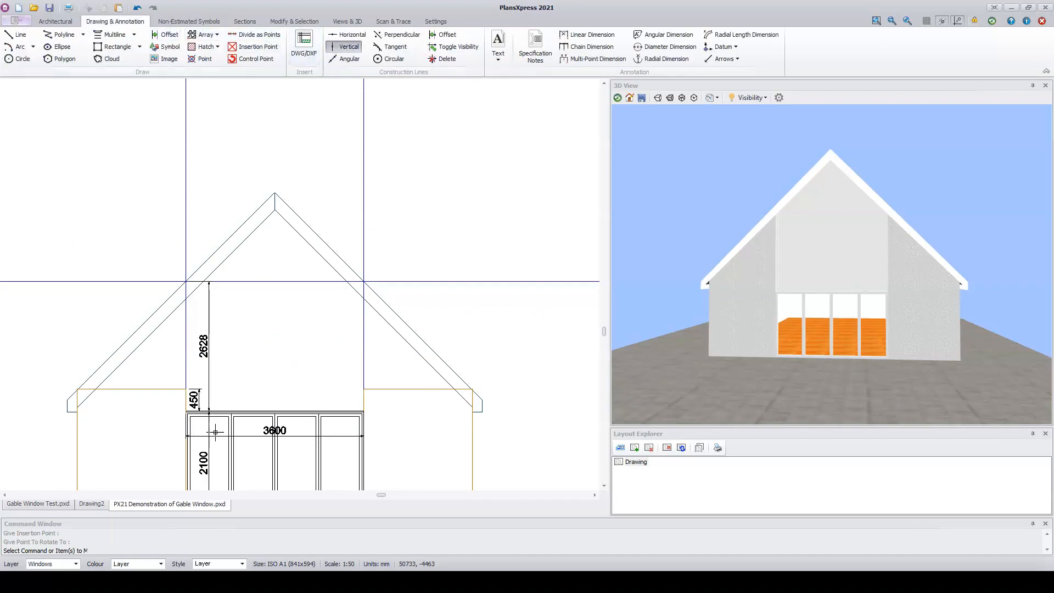
scroll(235, 412, up, 5)
click(197, 398)
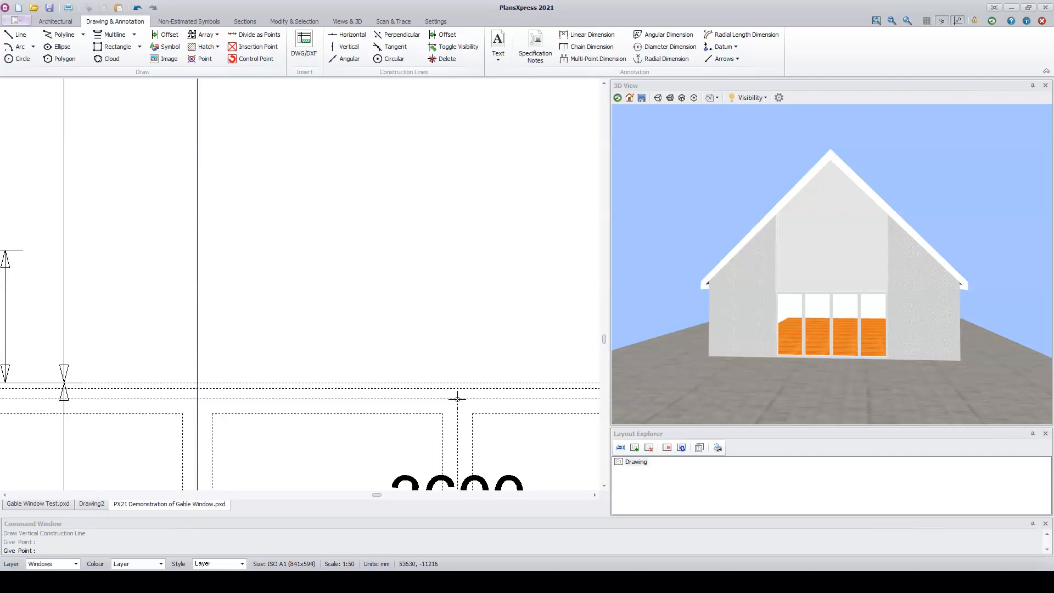
scroll(434, 357, down, 4)
scroll(494, 357, up, 3)
click(492, 359)
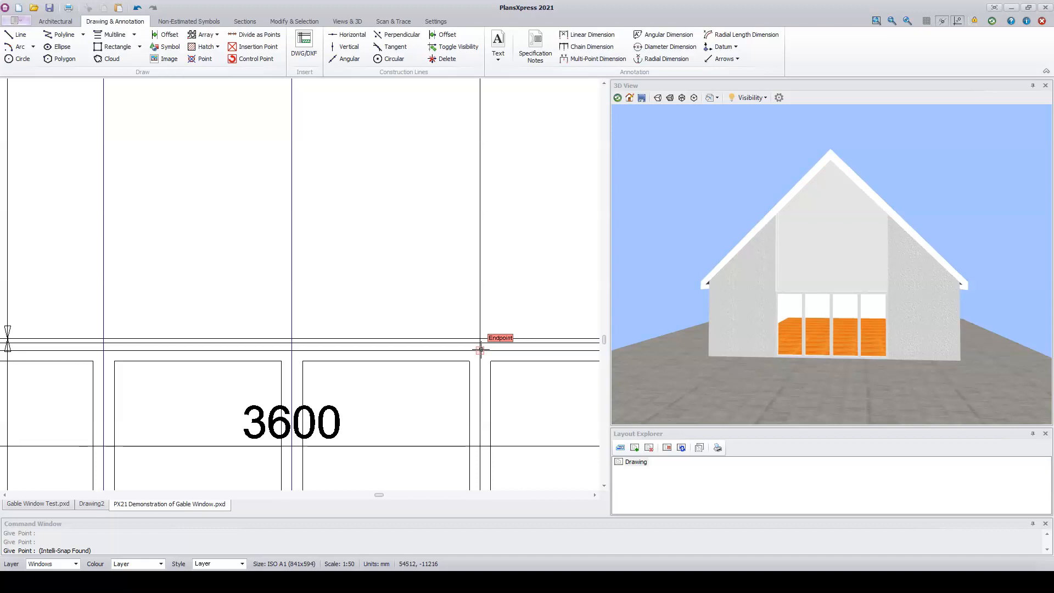
scroll(481, 350, down, 3)
- Add a horizontal linear dimension above the doors from the opening's left edge to the first door-joint construction line
click(571, 35)
scroll(182, 326, up, 3)
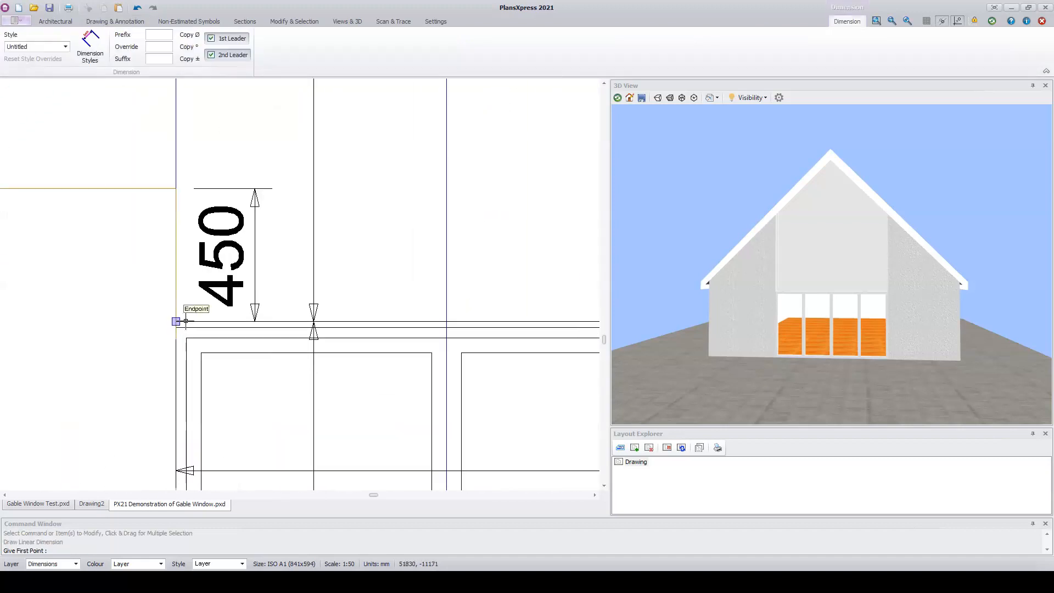
click(375, 286)
click(427, 249)
scroll(423, 244, down, 1)
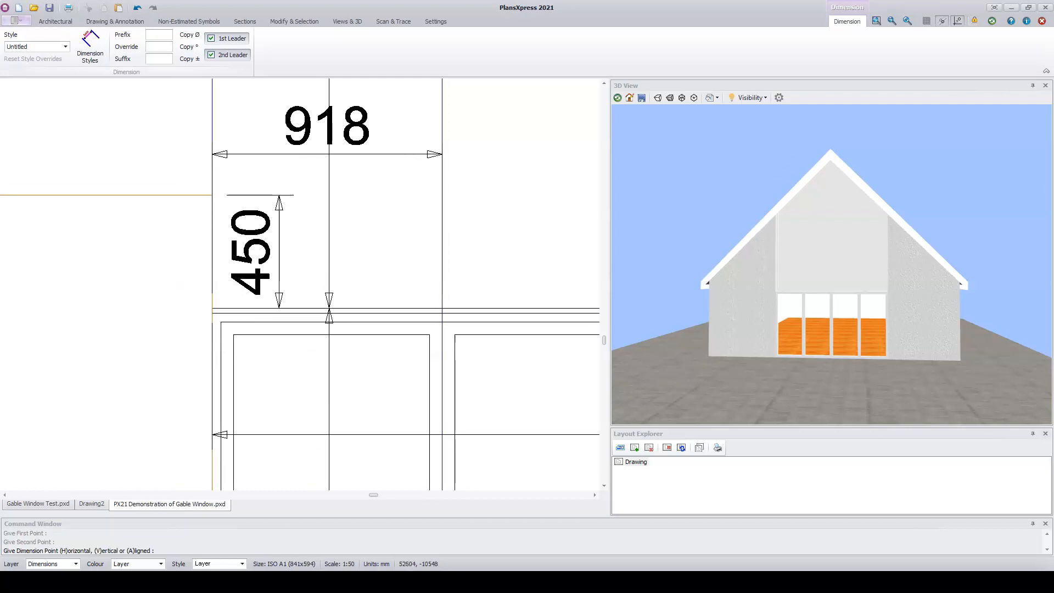
click(406, 155)
- Dimension the second door bay between the first and middle construction lines, in line with the previous dimension
middle_drag(466, 297, 361, 250)
scroll(360, 250, up, 3)
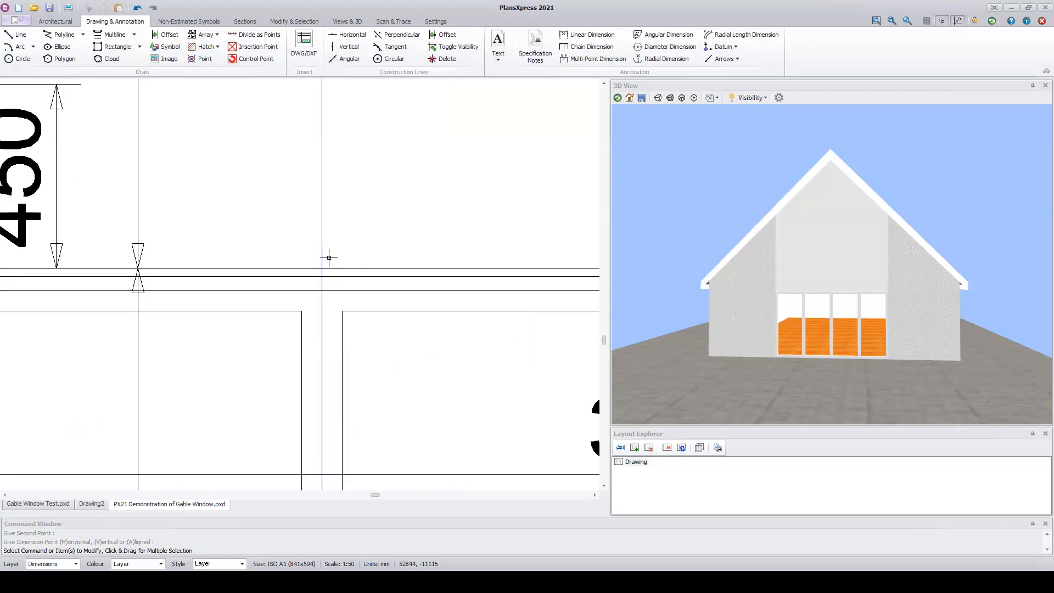
key(Return)
click(321, 268)
scroll(324, 263, down, 3)
click(513, 252)
scroll(505, 255, down, 1)
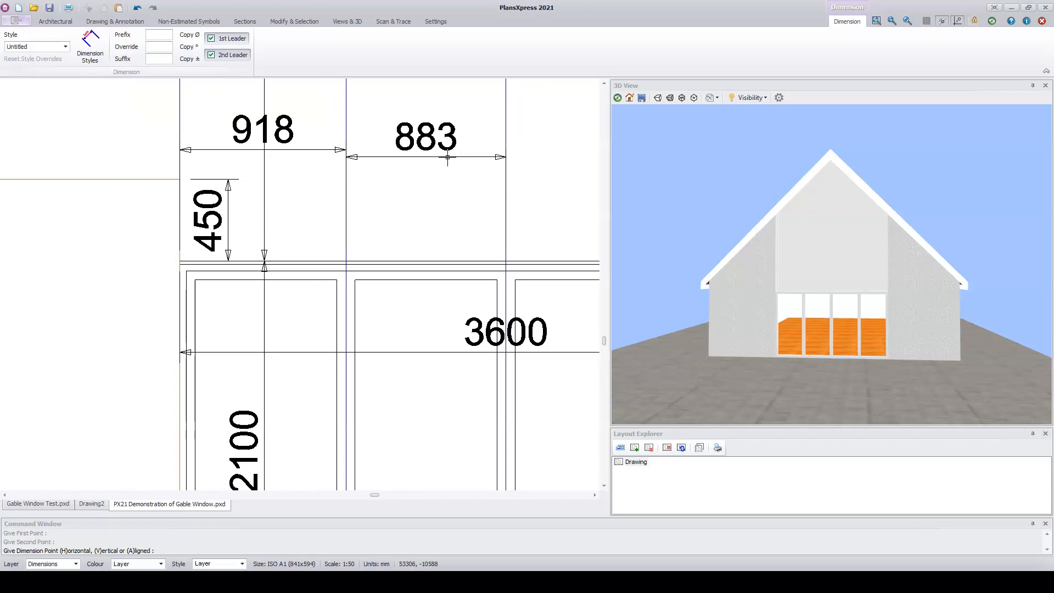
click(456, 151)
- Dimension the third door bay between the middle and third construction lines, in line with the other bay dimensions
scroll(259, 252, down, 1)
scroll(267, 280, up, 2)
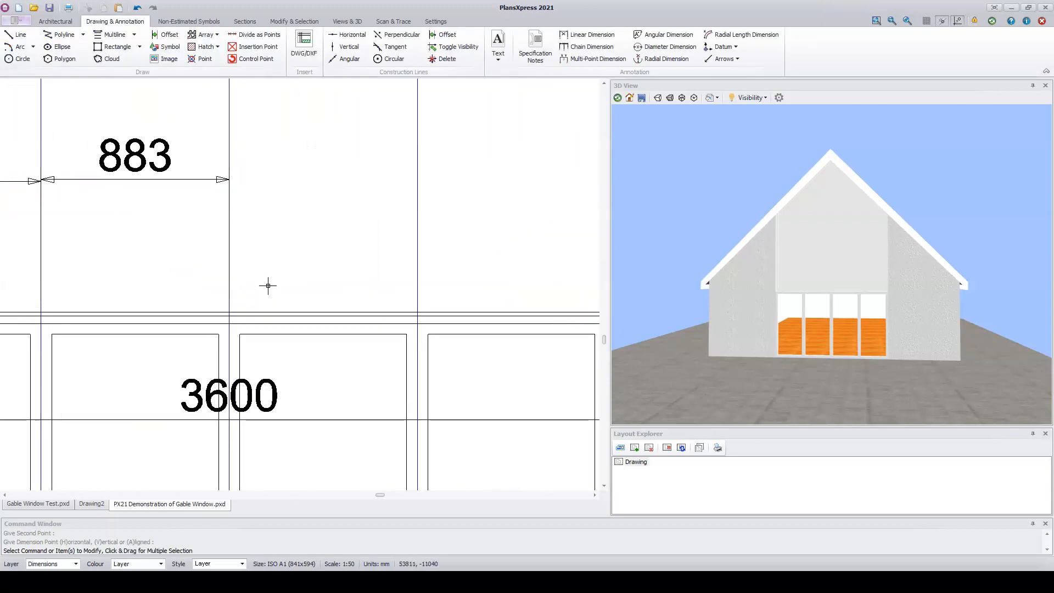
key(Return)
click(229, 308)
click(418, 307)
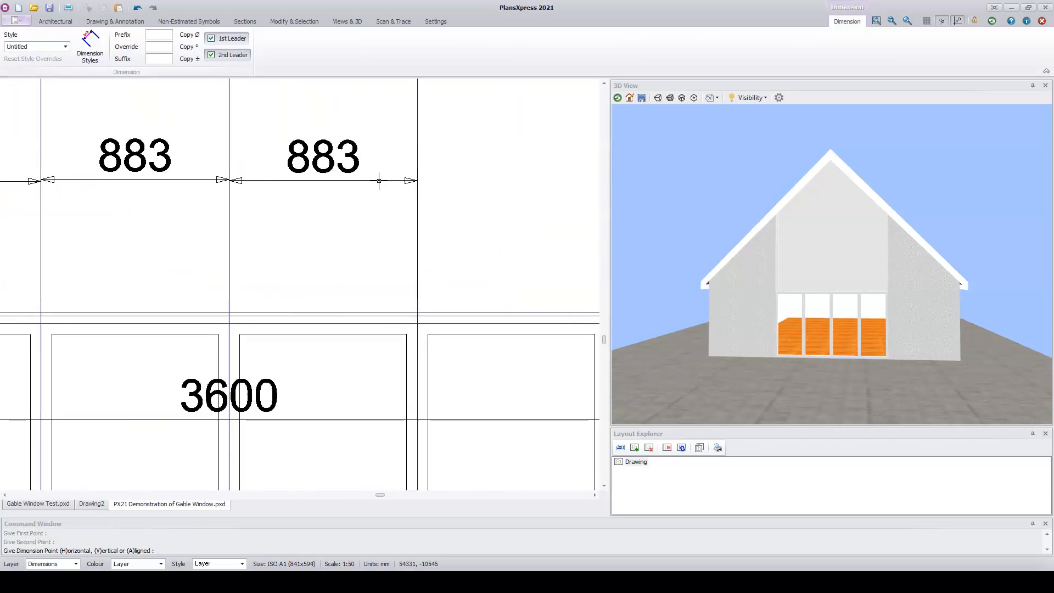
click(465, 267)
- Dimension the last door bay from the third construction line to the opening's right edge
scroll(470, 273, down, 2)
key(Return)
scroll(431, 291, up, 1)
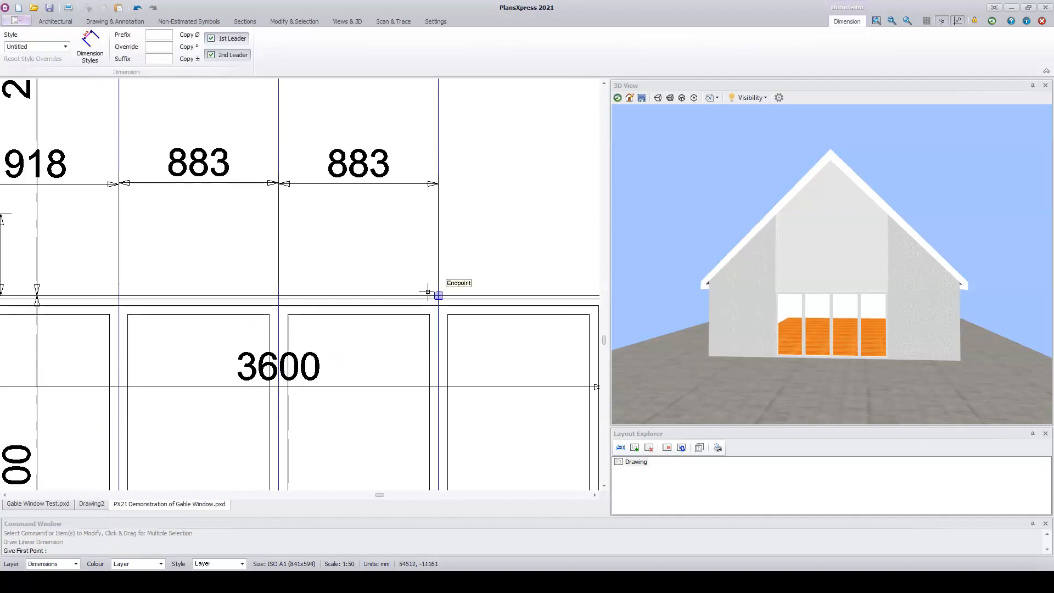
click(437, 294)
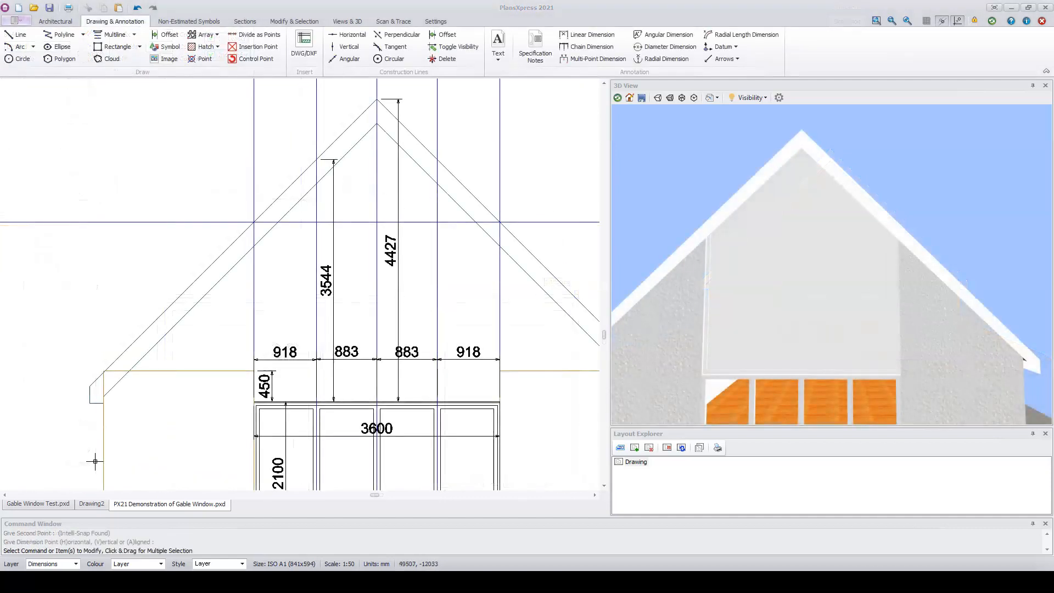
scroll(348, 317, down, 5)
middle_drag(260, 174, 499, 411)
middle_drag(557, 323, 337, 290)
scroll(344, 259, up, 3)
scroll(351, 260, up, 4)
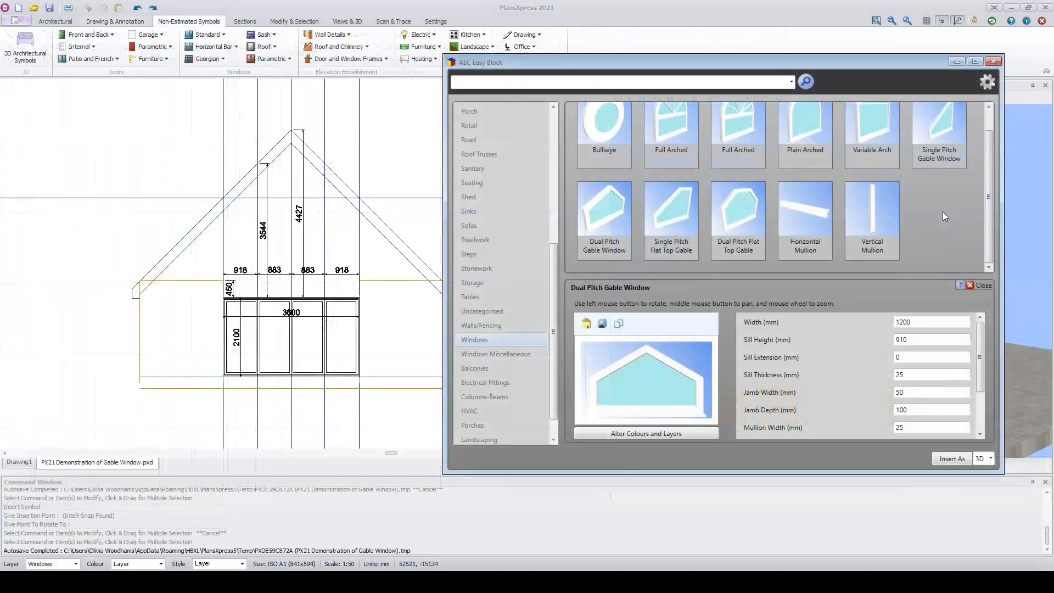
- Choose the Vertical Mullion window symbol, set its height to 4427 mm and insert it on the Windows layer
click(876, 209)
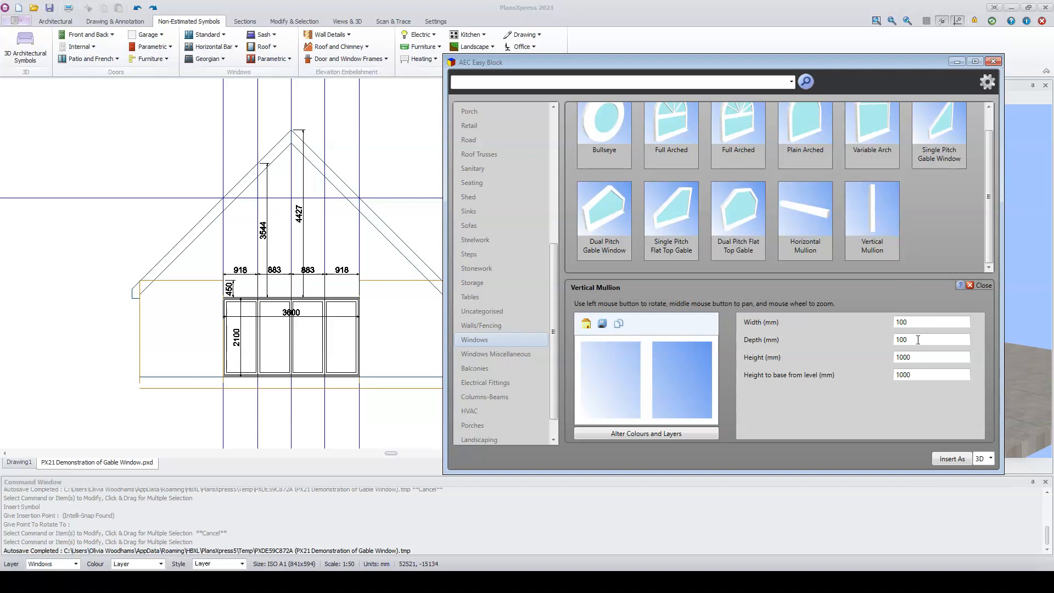
drag(910, 360, 878, 361)
double_click(919, 360)
text(4427)
key(Tab)
click(947, 457)
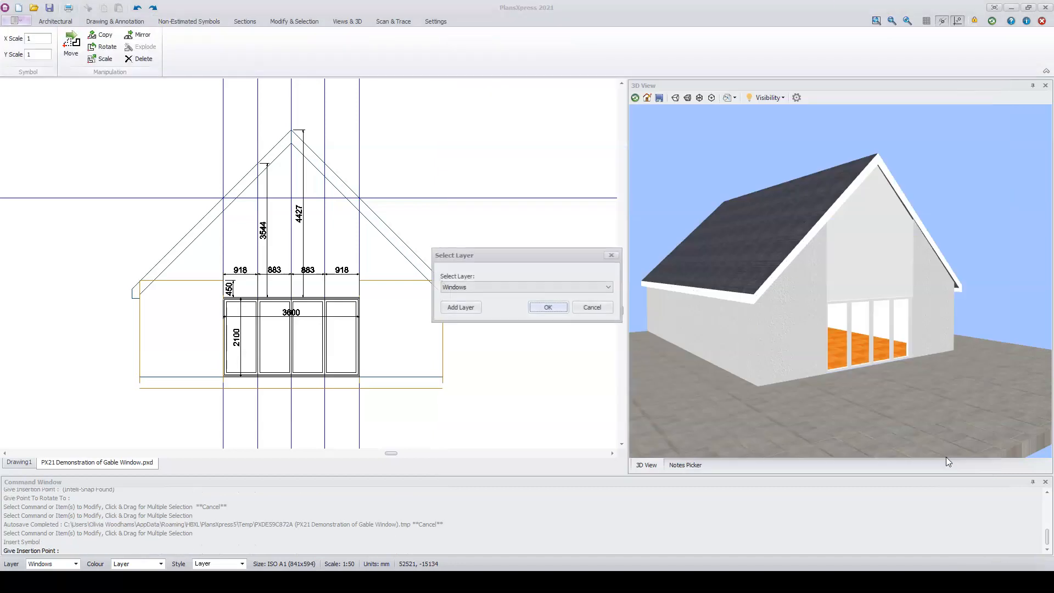
click(548, 308)
- Place the mullion on the gable window's inner face in the upper-floor plan, 50 mm above the ridge centreline, and align it horizontally
scroll(395, 209, down, 4)
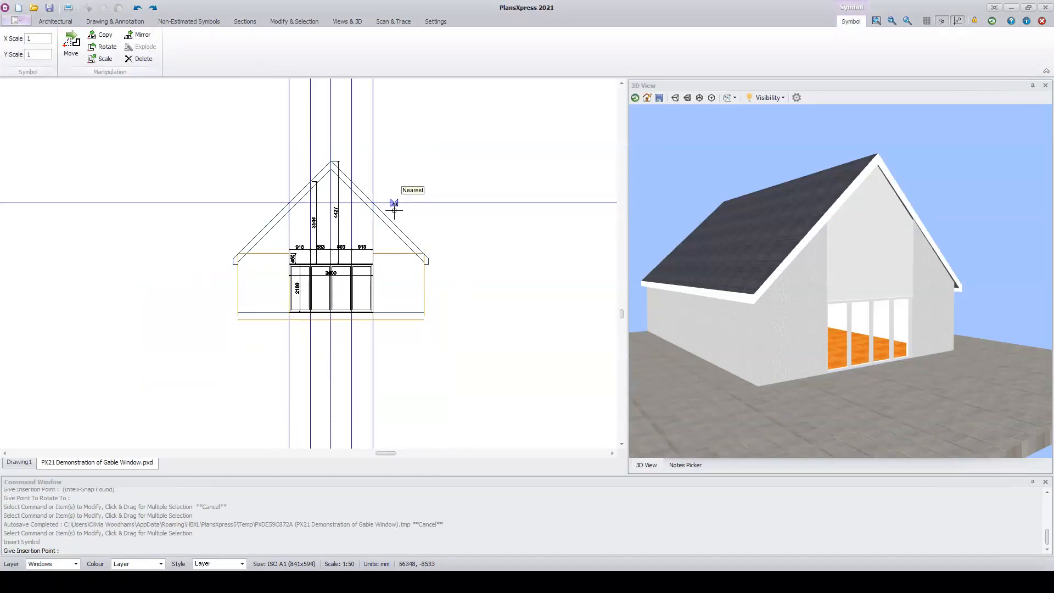
middle_drag(404, 132, 450, 435)
middle_drag(397, 186, 433, 370)
scroll(365, 276, up, 8)
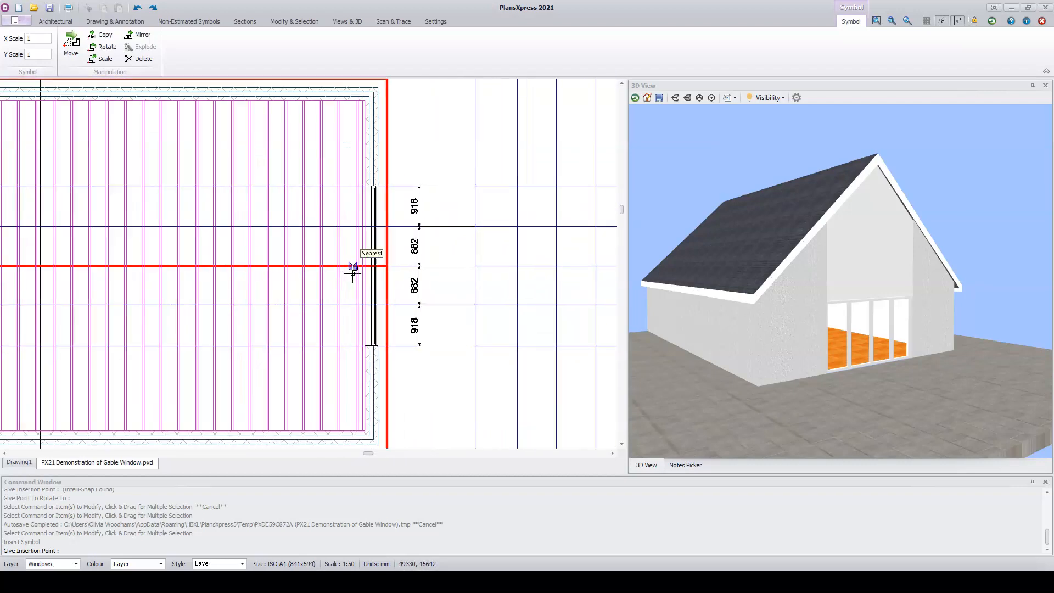
scroll(357, 271, up, 1)
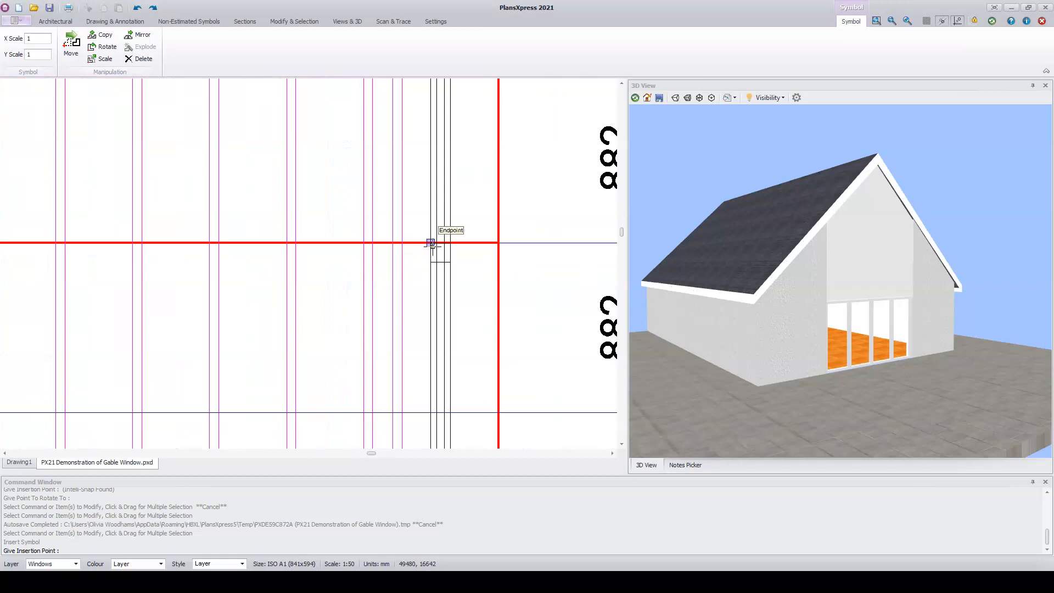
click(432, 244)
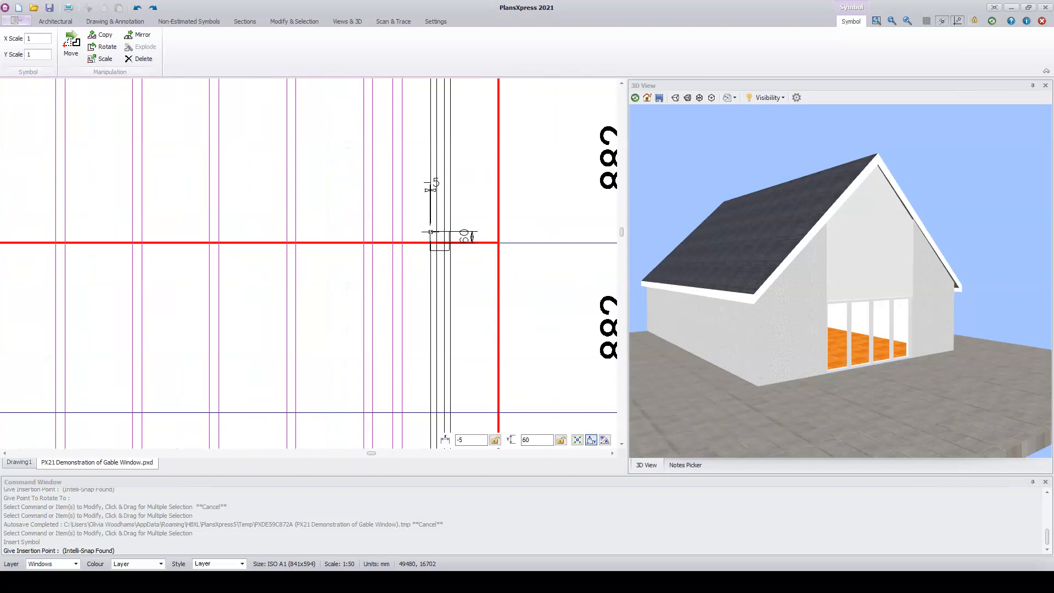
key(Up)
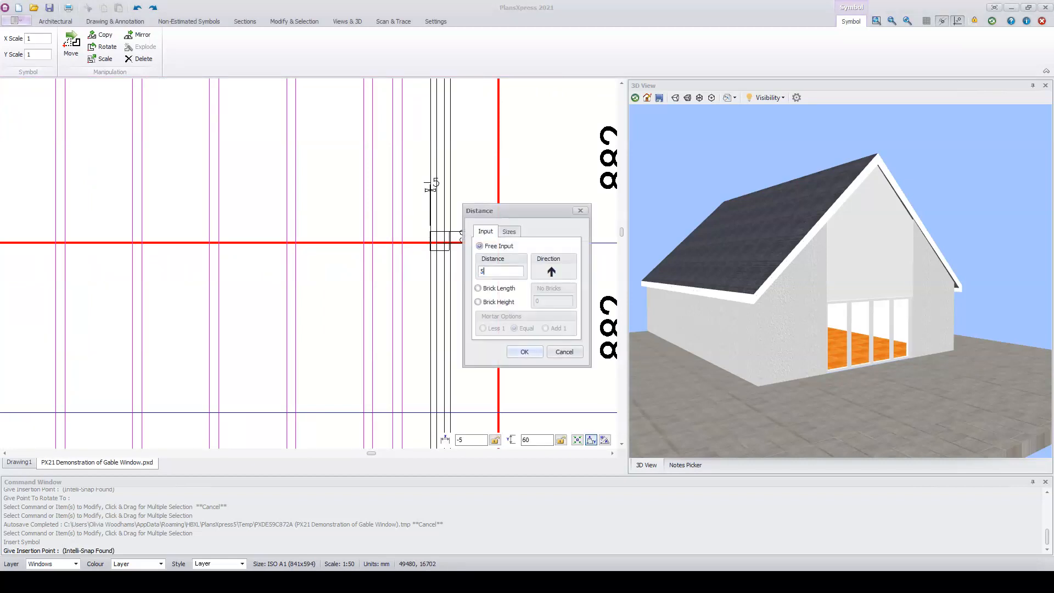
text(50)
key(Return)
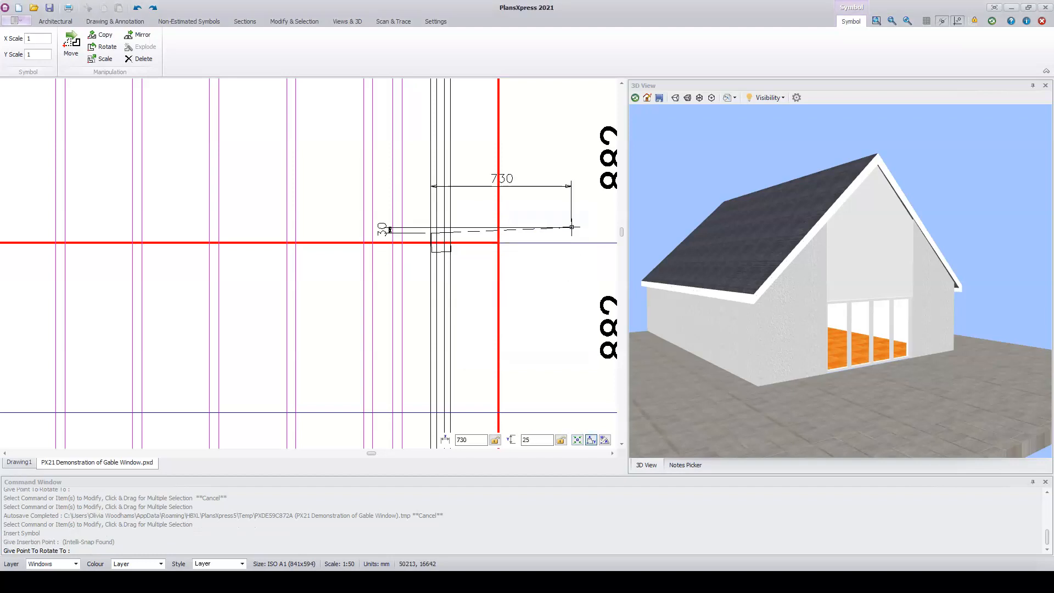
click(577, 229)
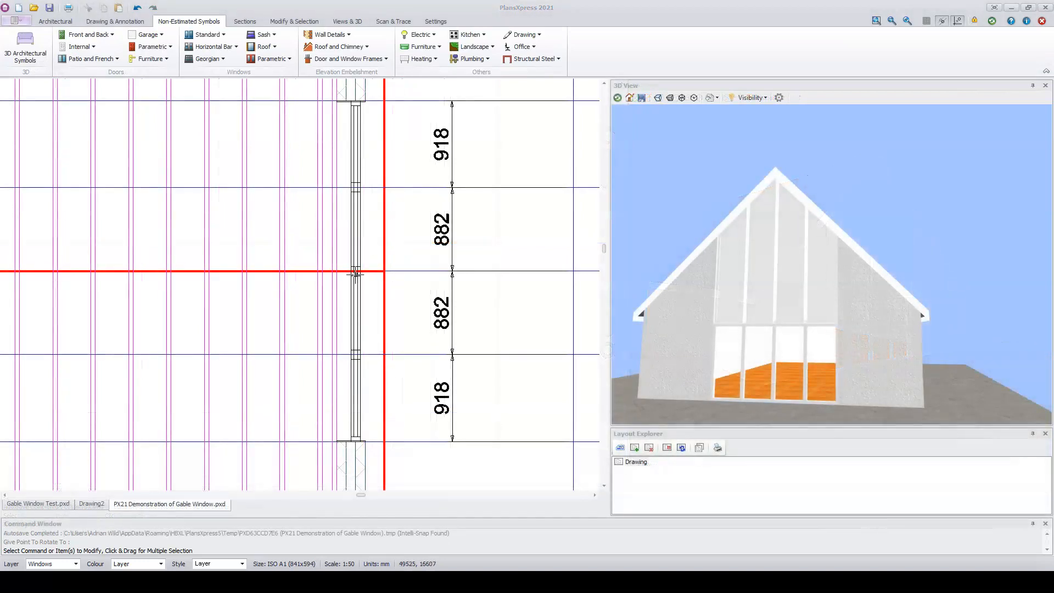
- Open the model in the 3D PhotoVisualiser and frame the front gable with its window and bi-fold doors
drag(737, 319, 828, 369)
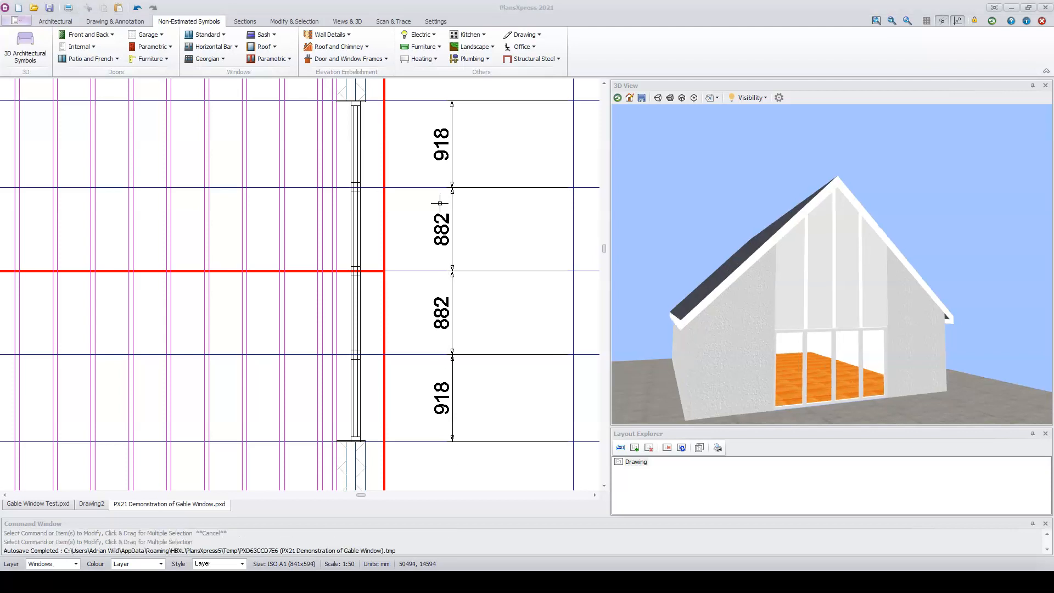
click(348, 24)
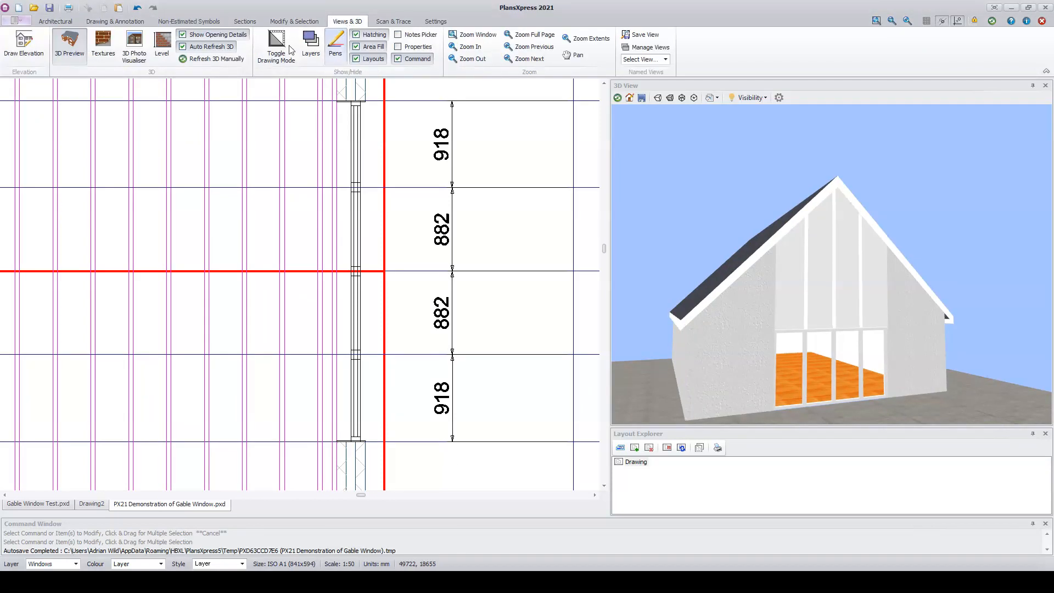
click(134, 47)
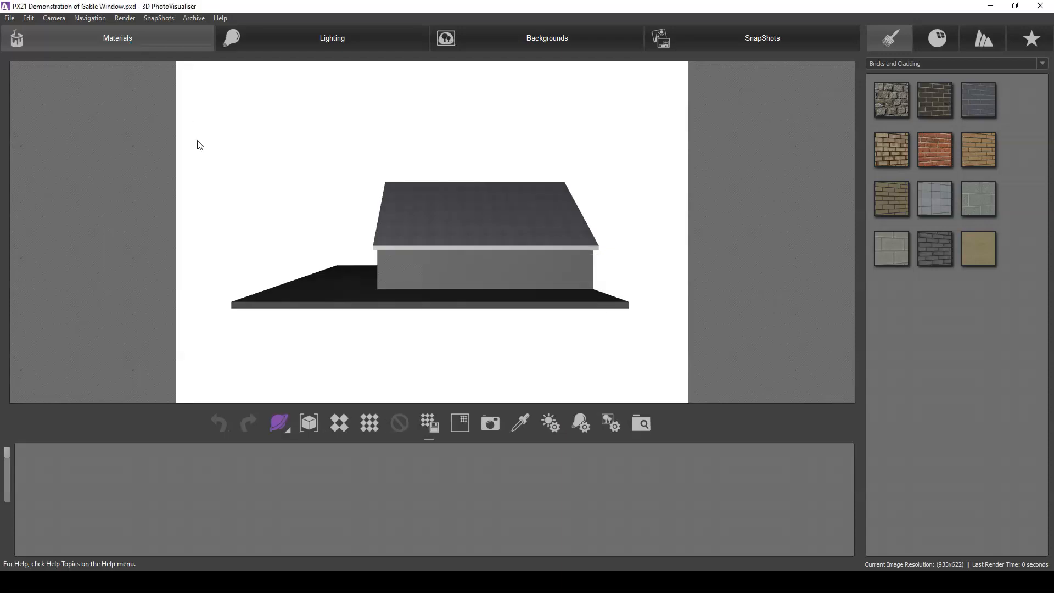
drag(562, 309, 669, 289)
mouse_move(469, 280)
mouse_down()
mouse_move(521, 304)
mouse_move(429, 279)
mouse_move(470, 289)
mouse_move(479, 280)
mouse_up()
scroll(431, 274, up, 4)
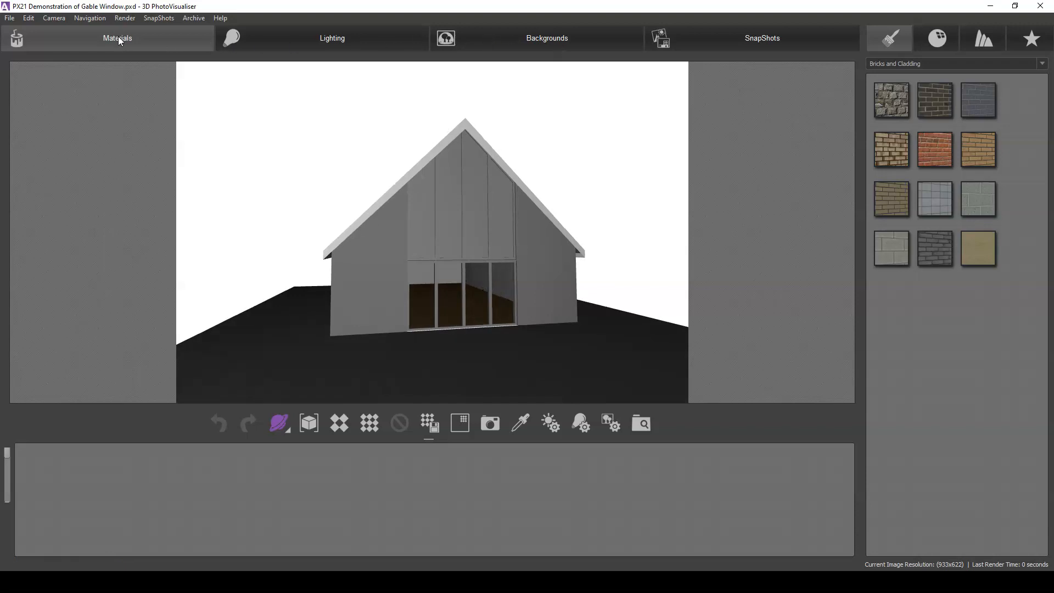
- Apply a material from the Glass and Ceramics category to the gable window panes and the bi-fold door panes
click(1014, 61)
click(935, 116)
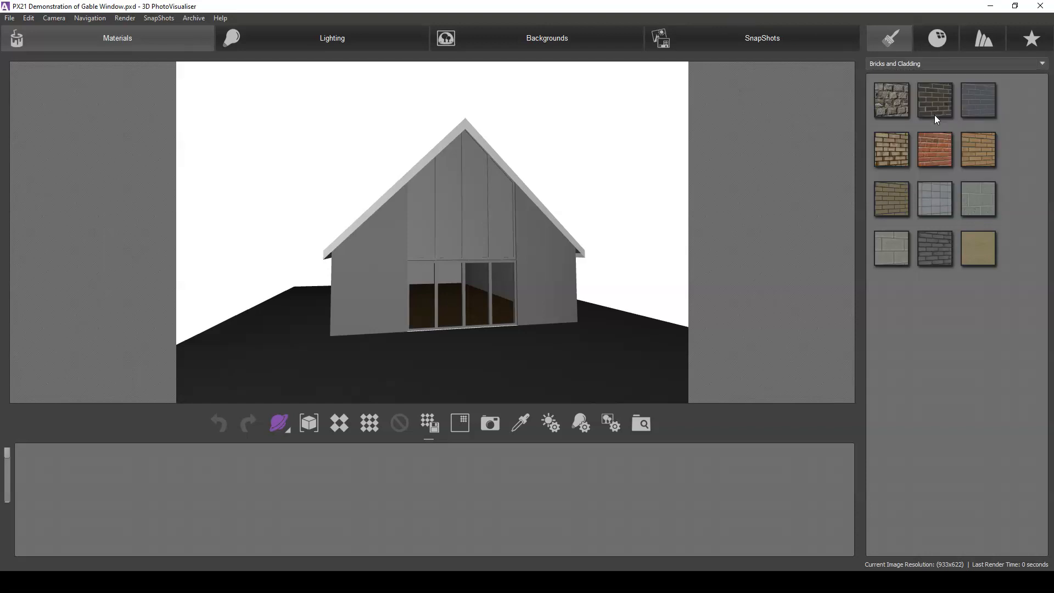
drag(905, 113, 506, 237)
drag(886, 103, 502, 299)
scroll(490, 295, up, 3)
scroll(502, 298, up, 1)
scroll(550, 245, down, 1)
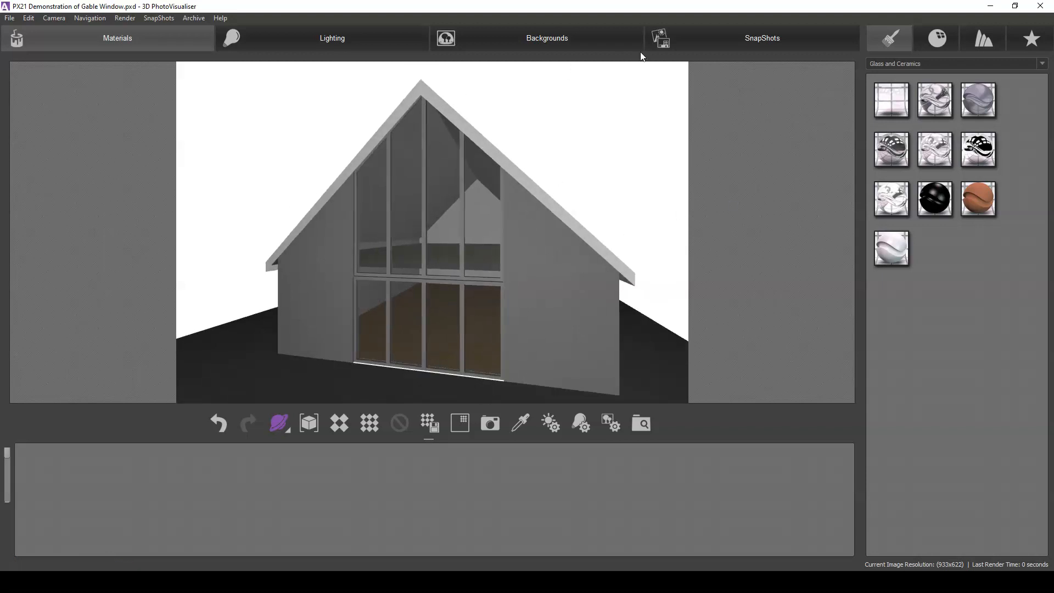
- Apply the exterior daylight preset with a blue sky and green hills, and set the Rural church-spire image as the background
click(328, 35)
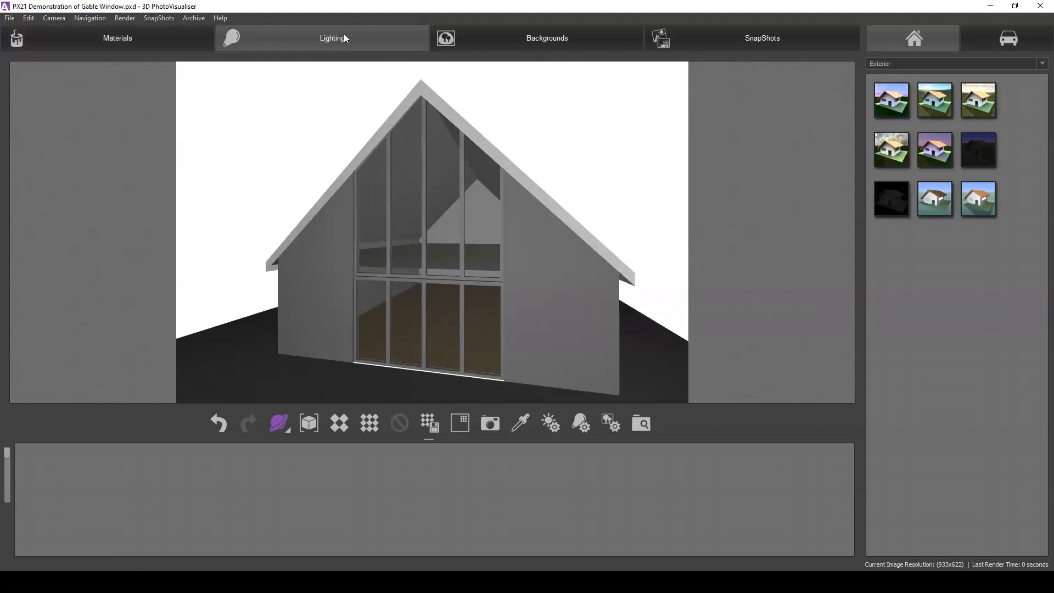
drag(927, 106, 605, 149)
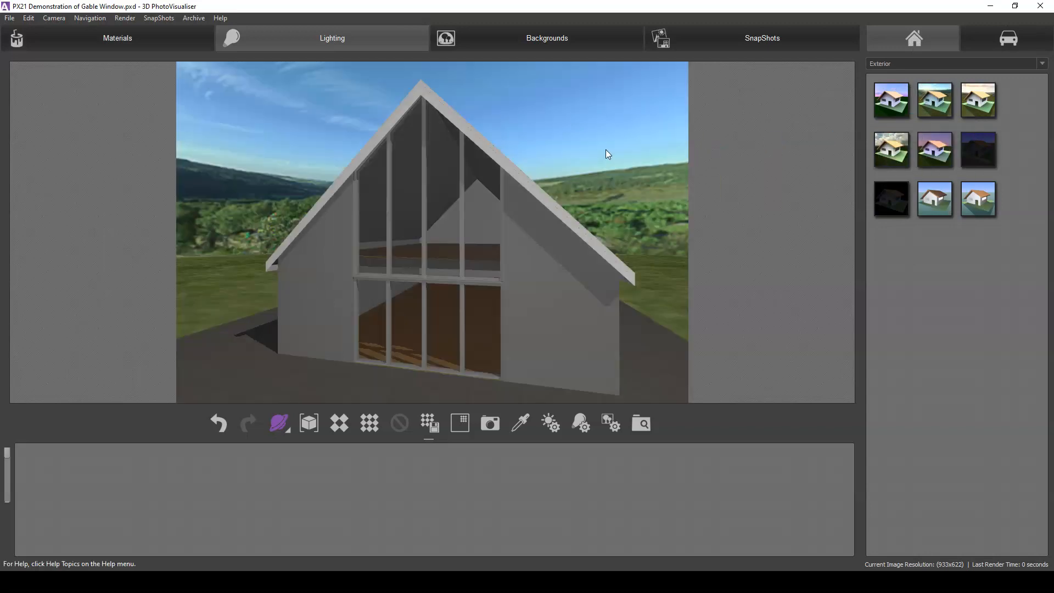
click(547, 40)
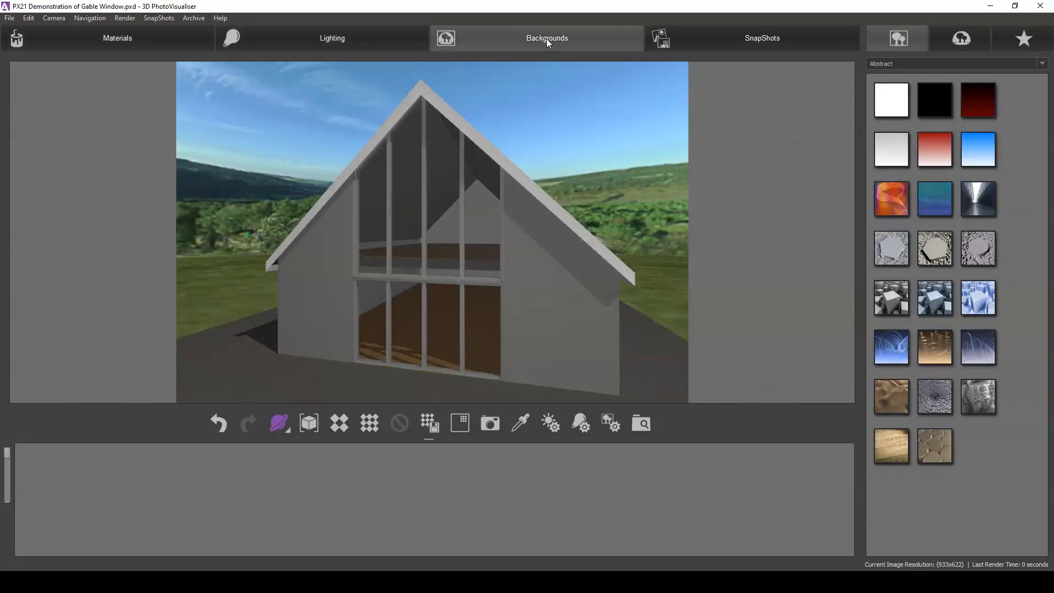
click(920, 62)
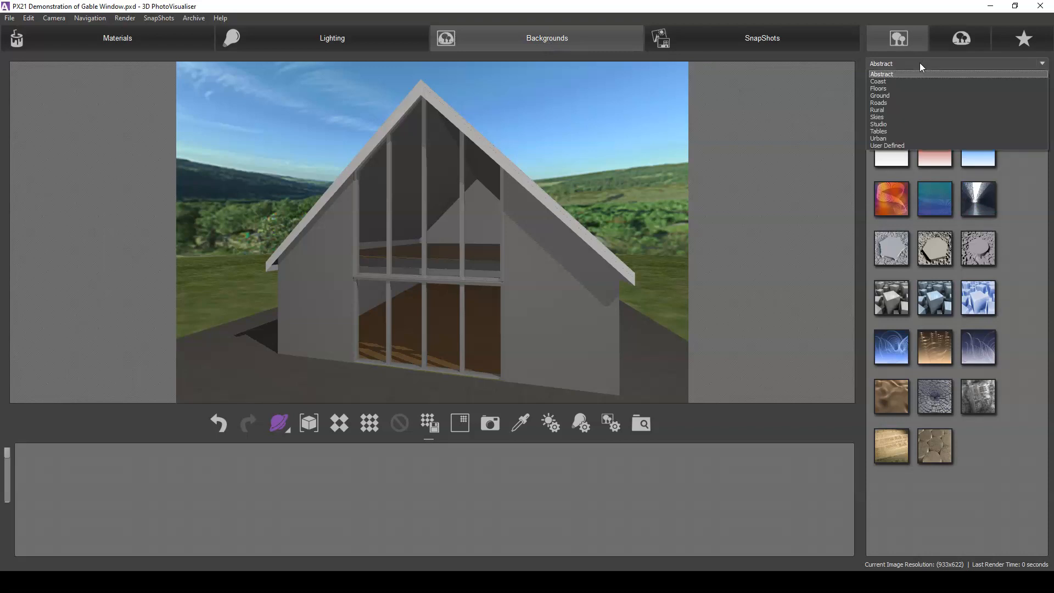
click(896, 114)
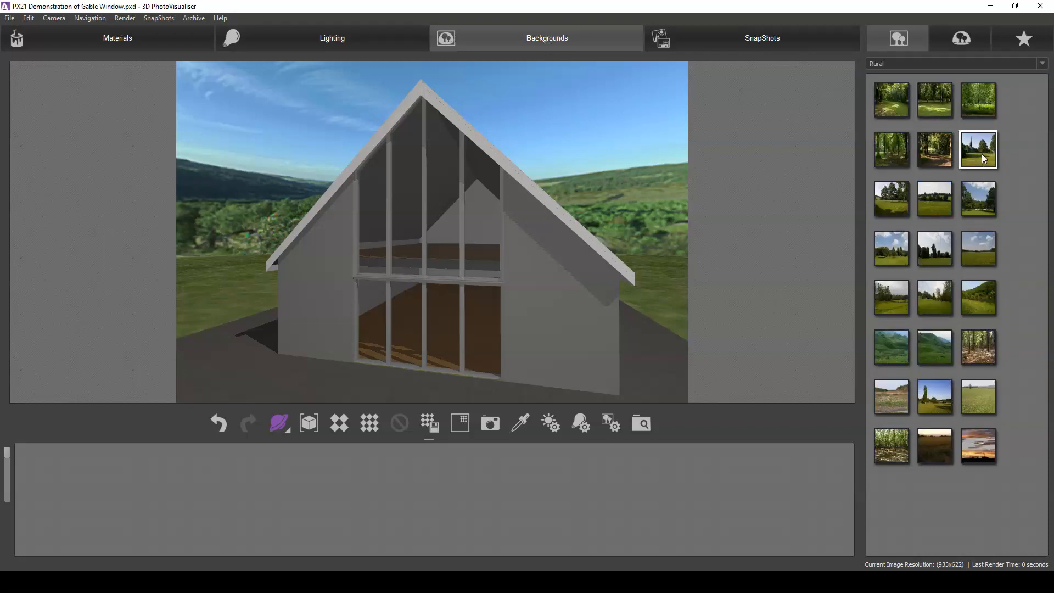
drag(982, 149, 538, 244)
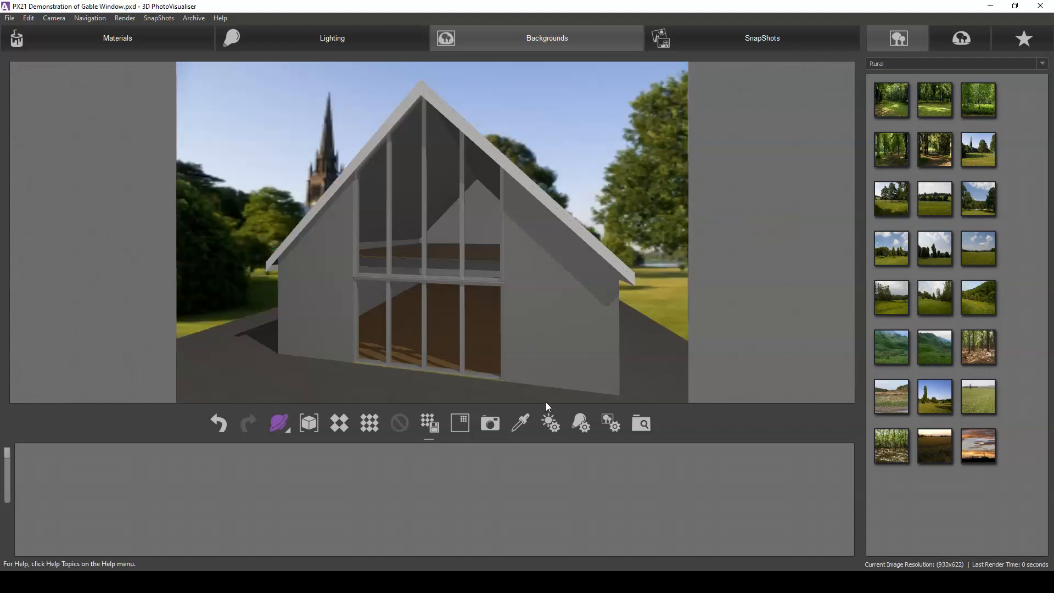
- Increase the sun rotation and slightly lower the sun height to light the gable front, and start a coarse preview render
click(551, 424)
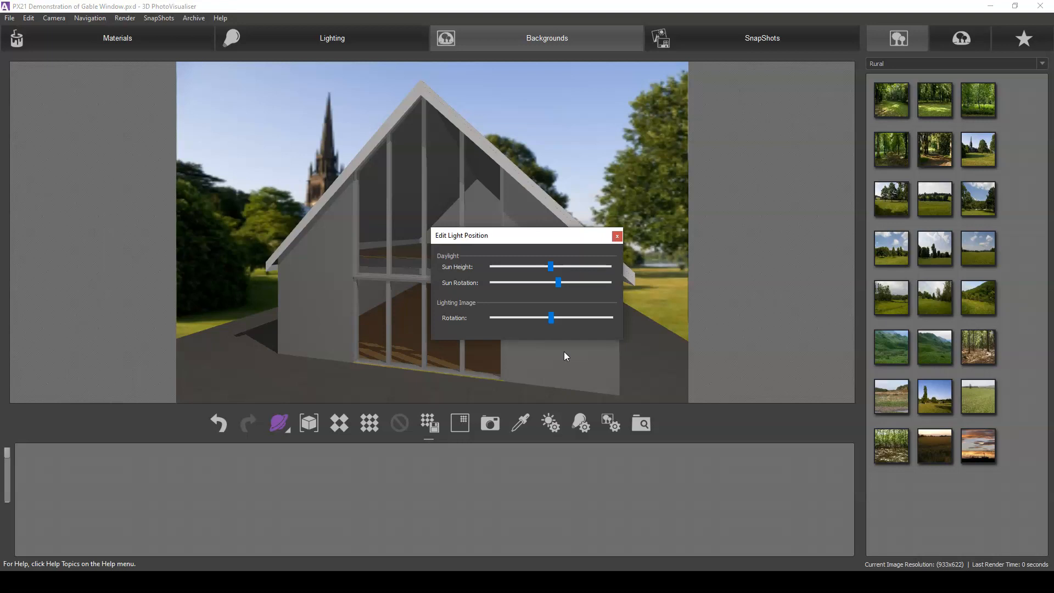
mouse_move(558, 282)
mouse_down()
mouse_move(545, 284)
mouse_move(587, 289)
mouse_move(569, 266)
mouse_move(598, 267)
mouse_move(563, 266)
mouse_up()
drag(464, 237, 668, 175)
mouse_move(762, 205)
mouse_down()
mouse_move(703, 209)
mouse_move(747, 213)
mouse_up()
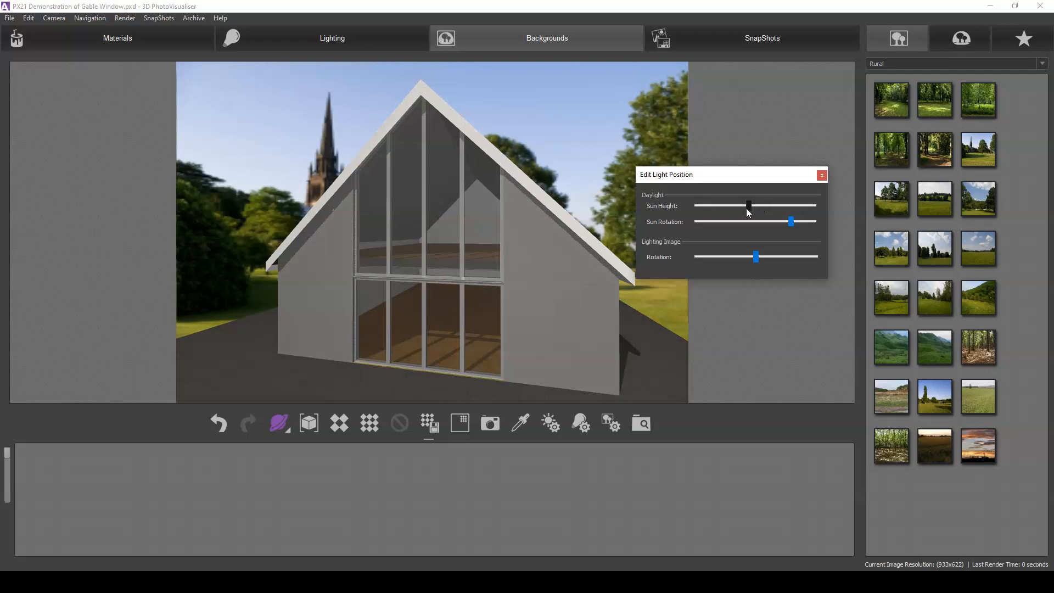
click(341, 424)
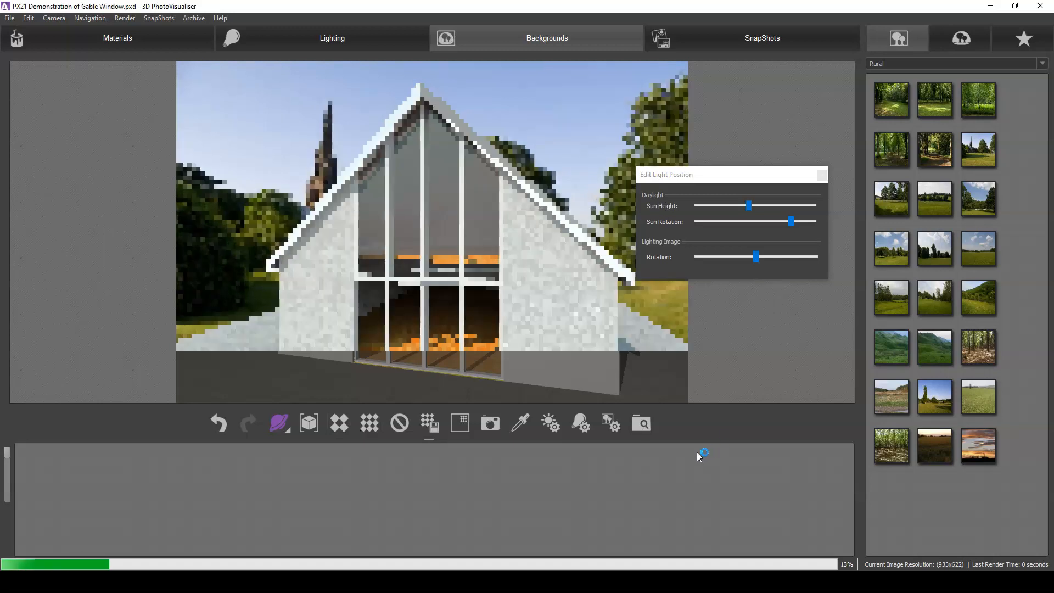